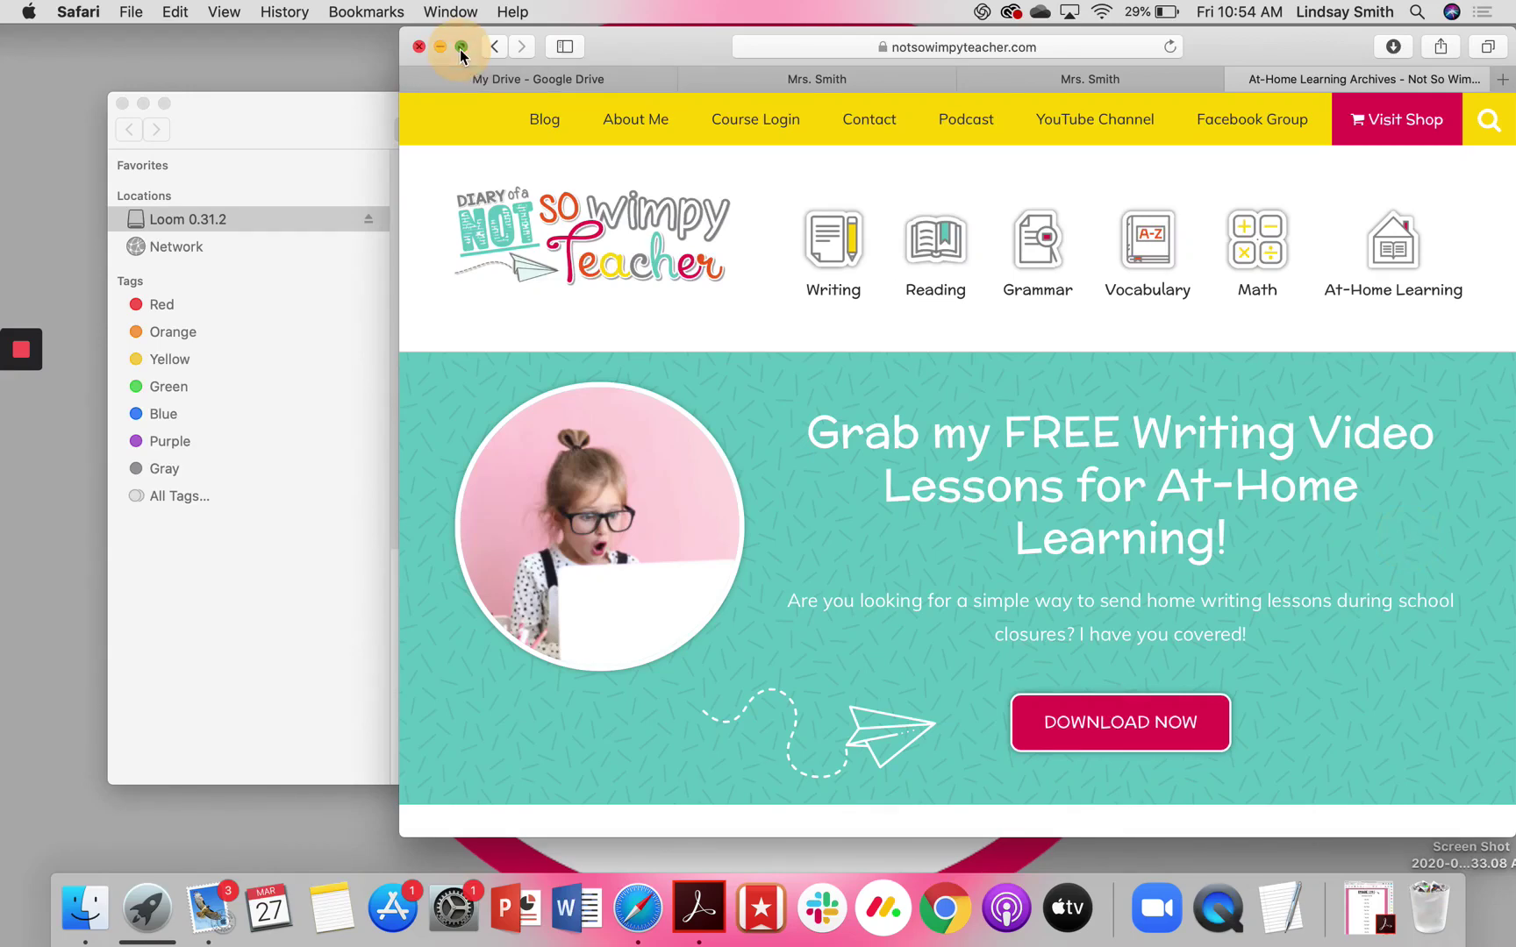
Make Safari full screen and open the teacher site's At-Home Learning page.
left_click(460, 46)
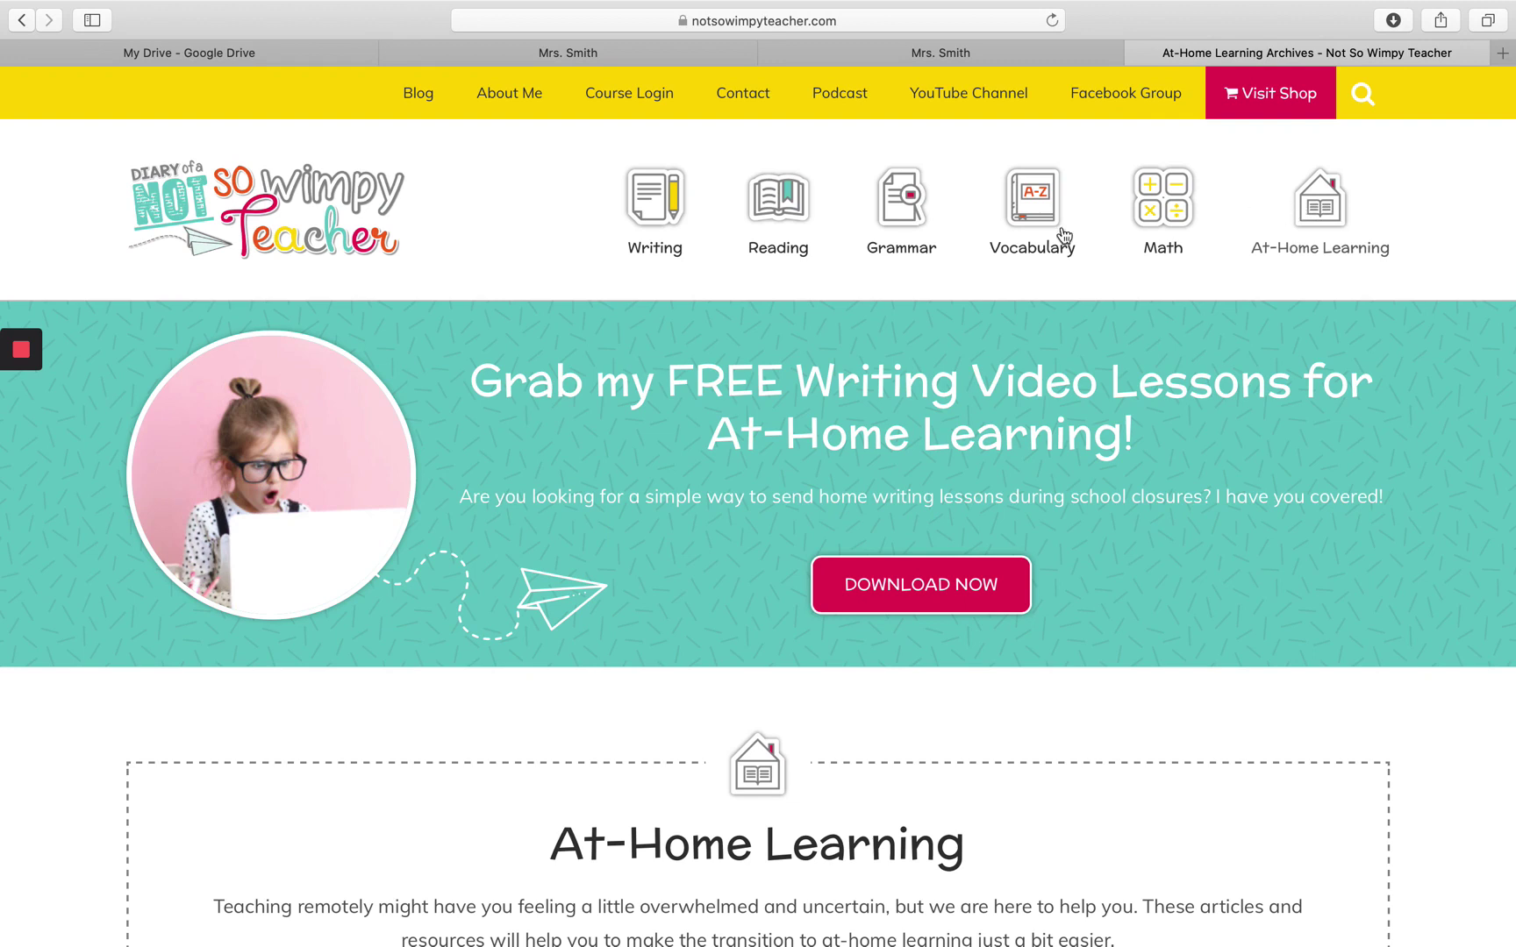
left_click(1308, 224)
Request the free writing video lessons, dismiss the popup, and leave full screen.
left_click(934, 585)
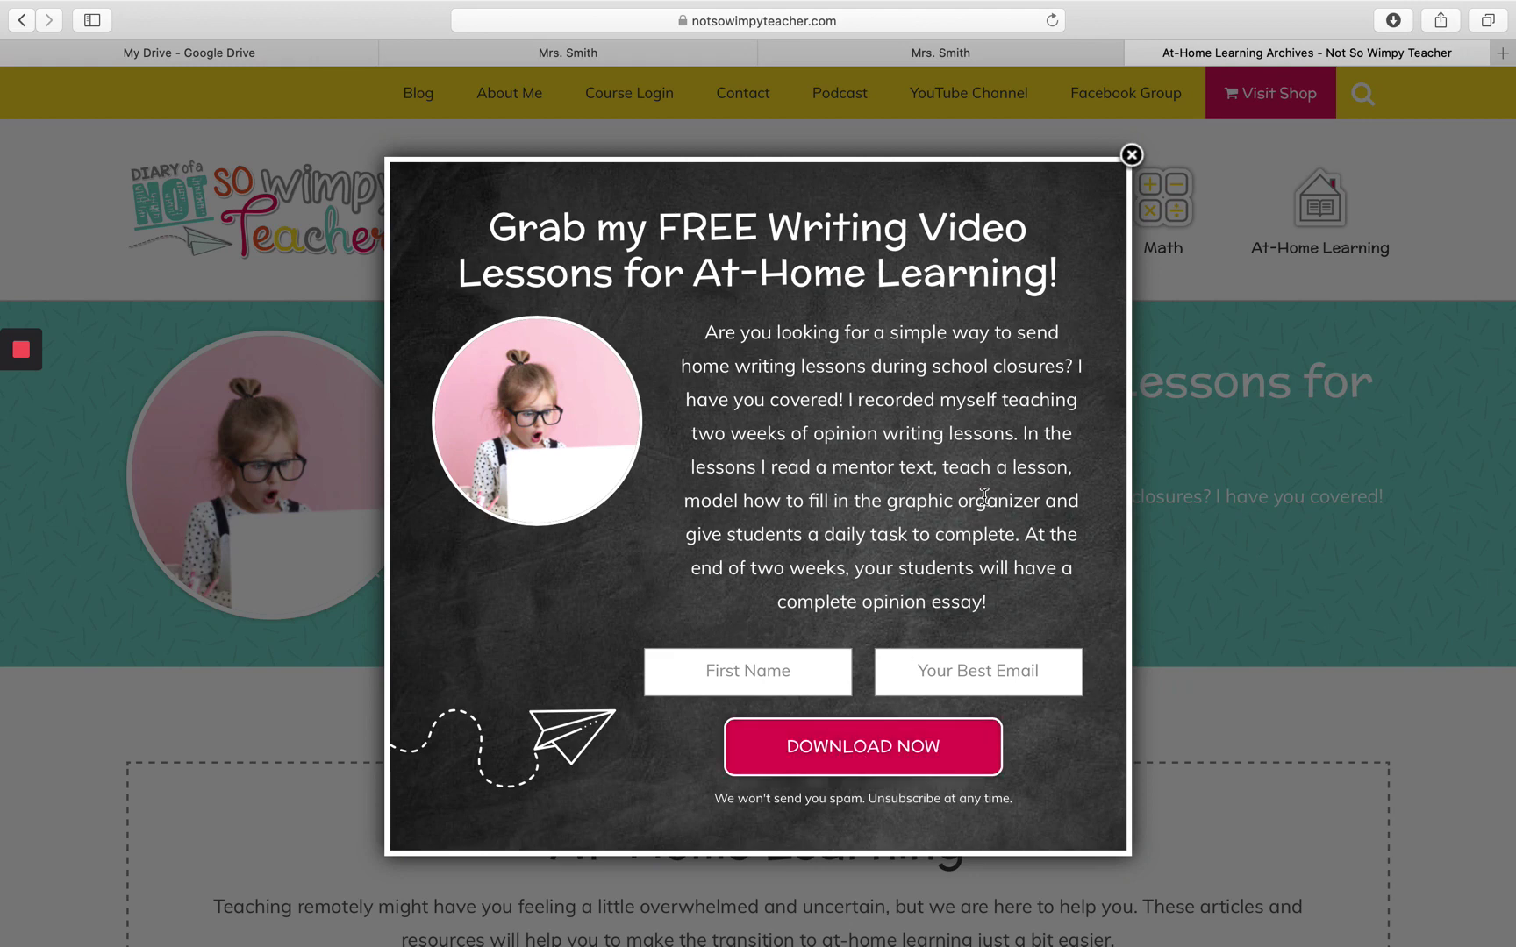
left_click(1131, 157)
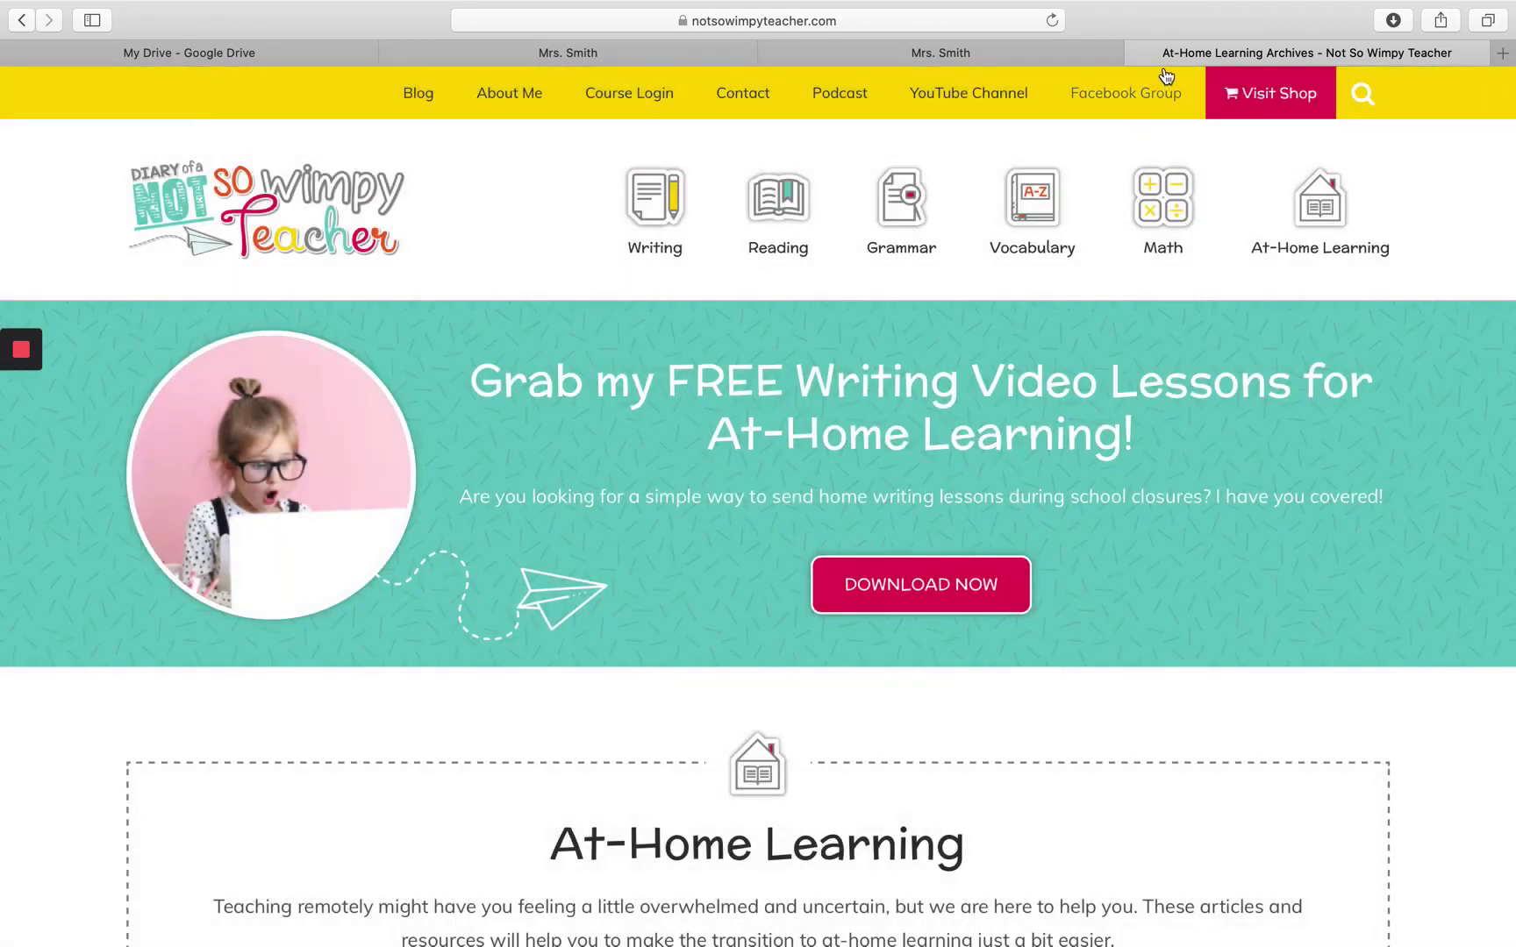
mouse_move(72, 3)
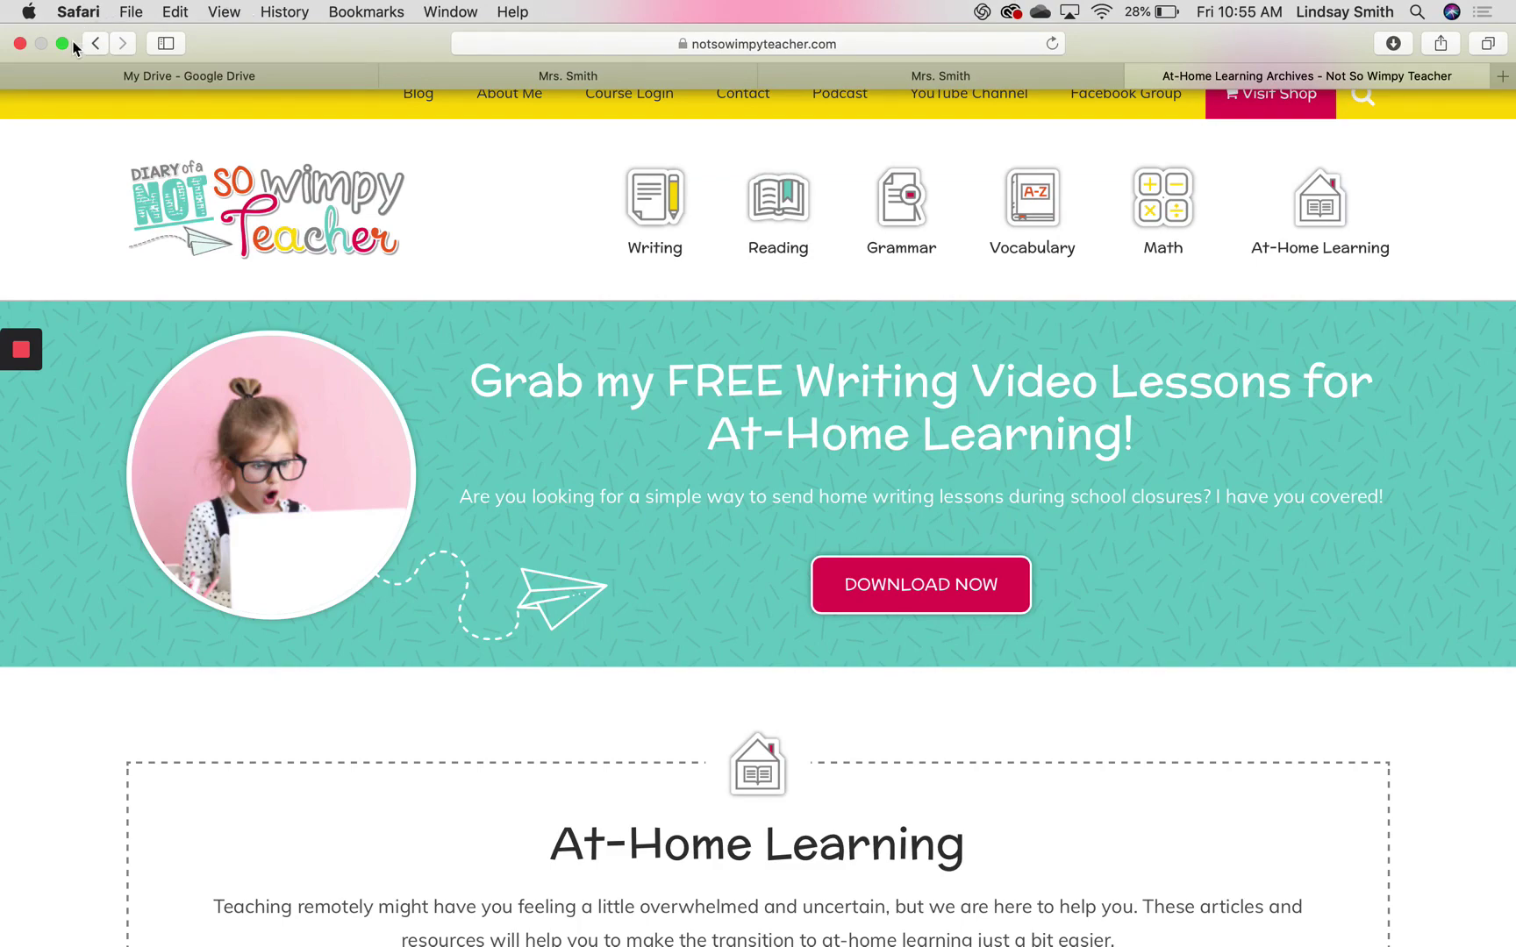
left_click(61, 42)
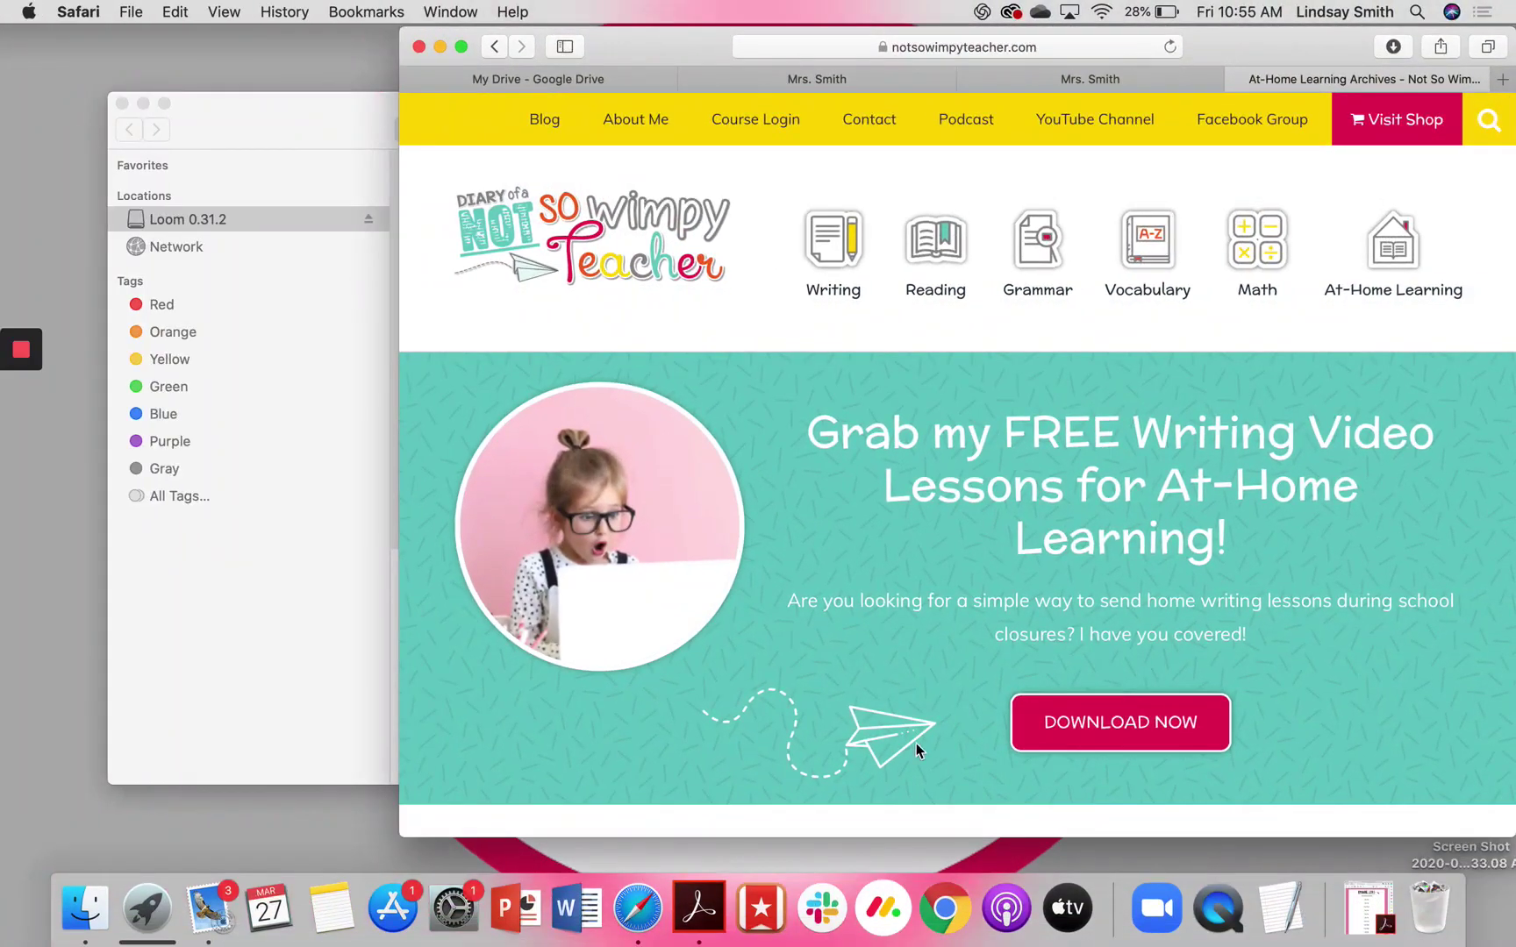
Bring the Opinion Writing Video Lessons PDF to the front in Acrobat.
left_click(1368, 908)
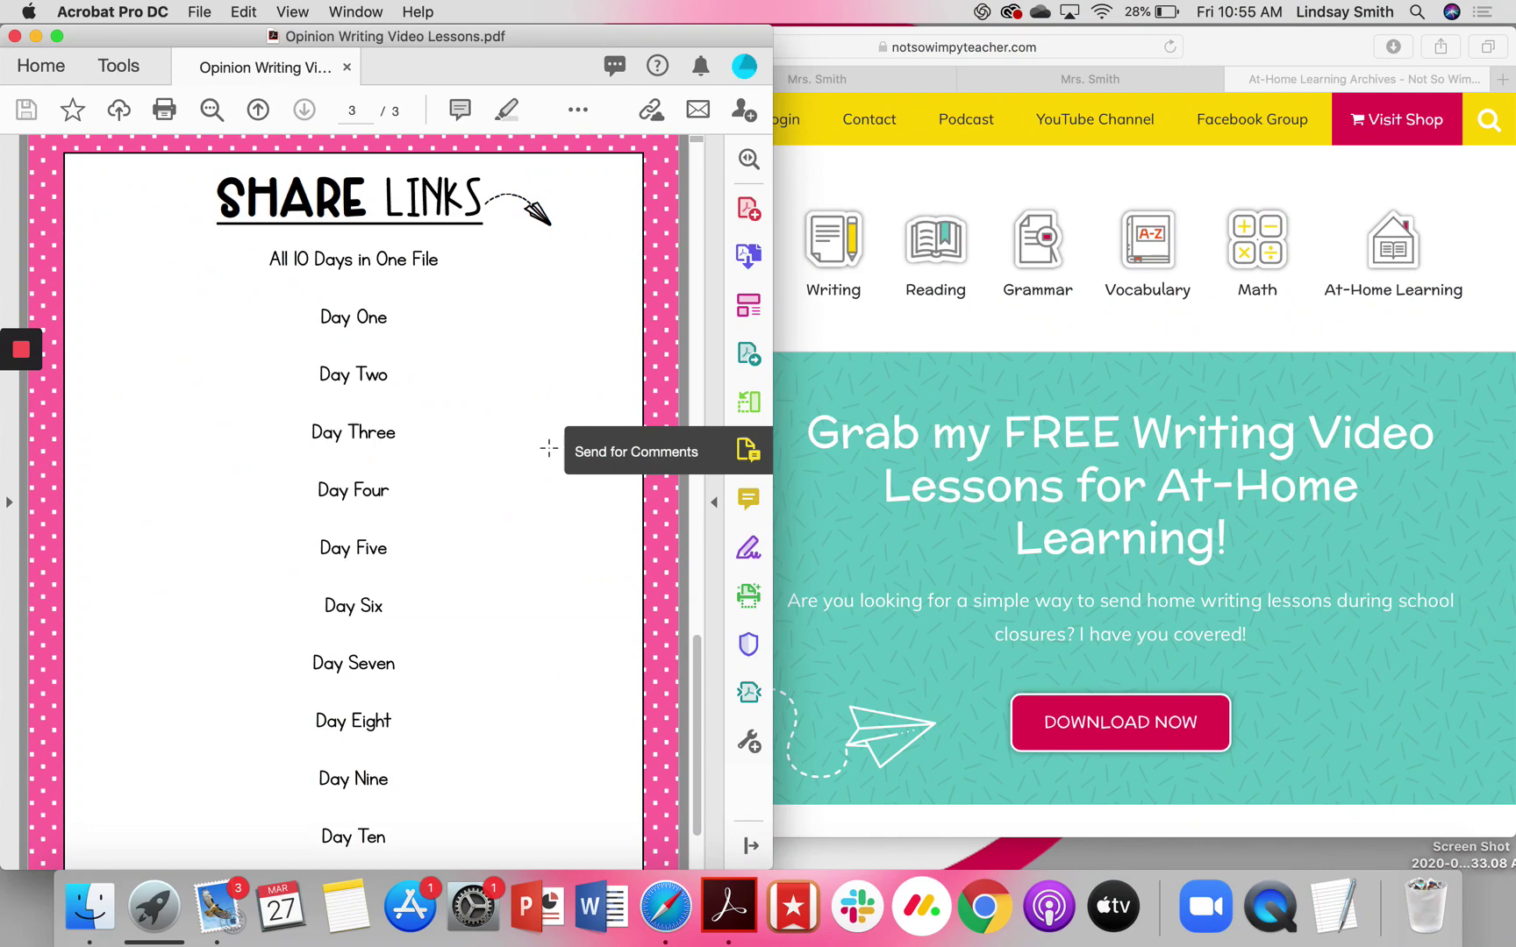
scroll(548, 447, "up", 10)
scroll(548, 448, "up", 10)
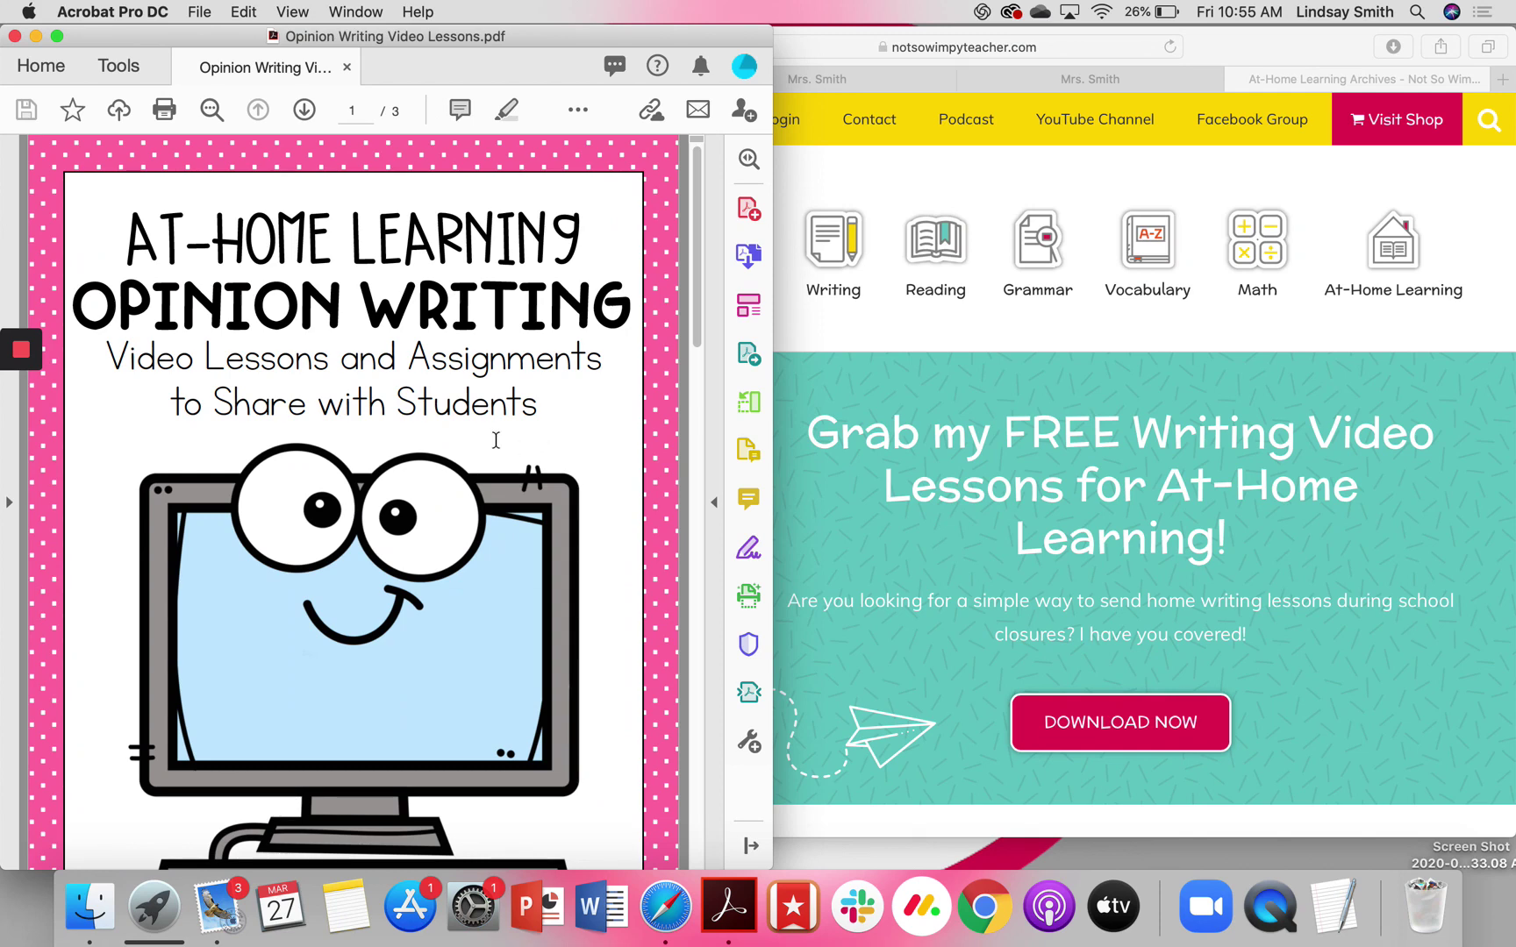
scroll(471, 438, "down", 6)
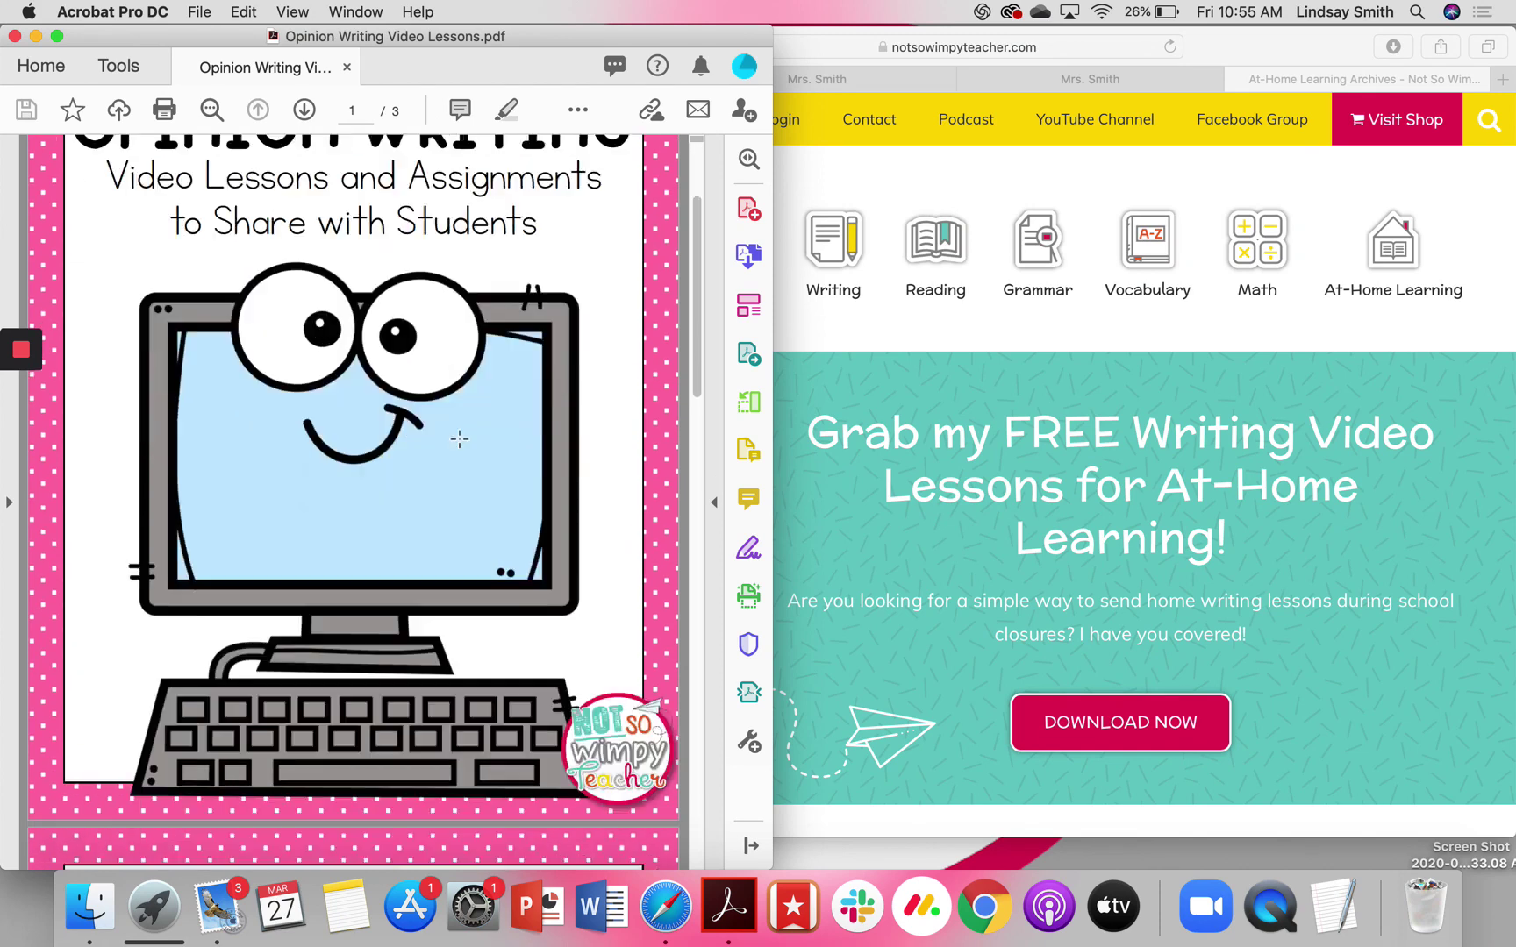
scroll(471, 438, "down", 6)
scroll(461, 439, "down", 5)
scroll(460, 439, "down", 3)
scroll(460, 440, "up", 3)
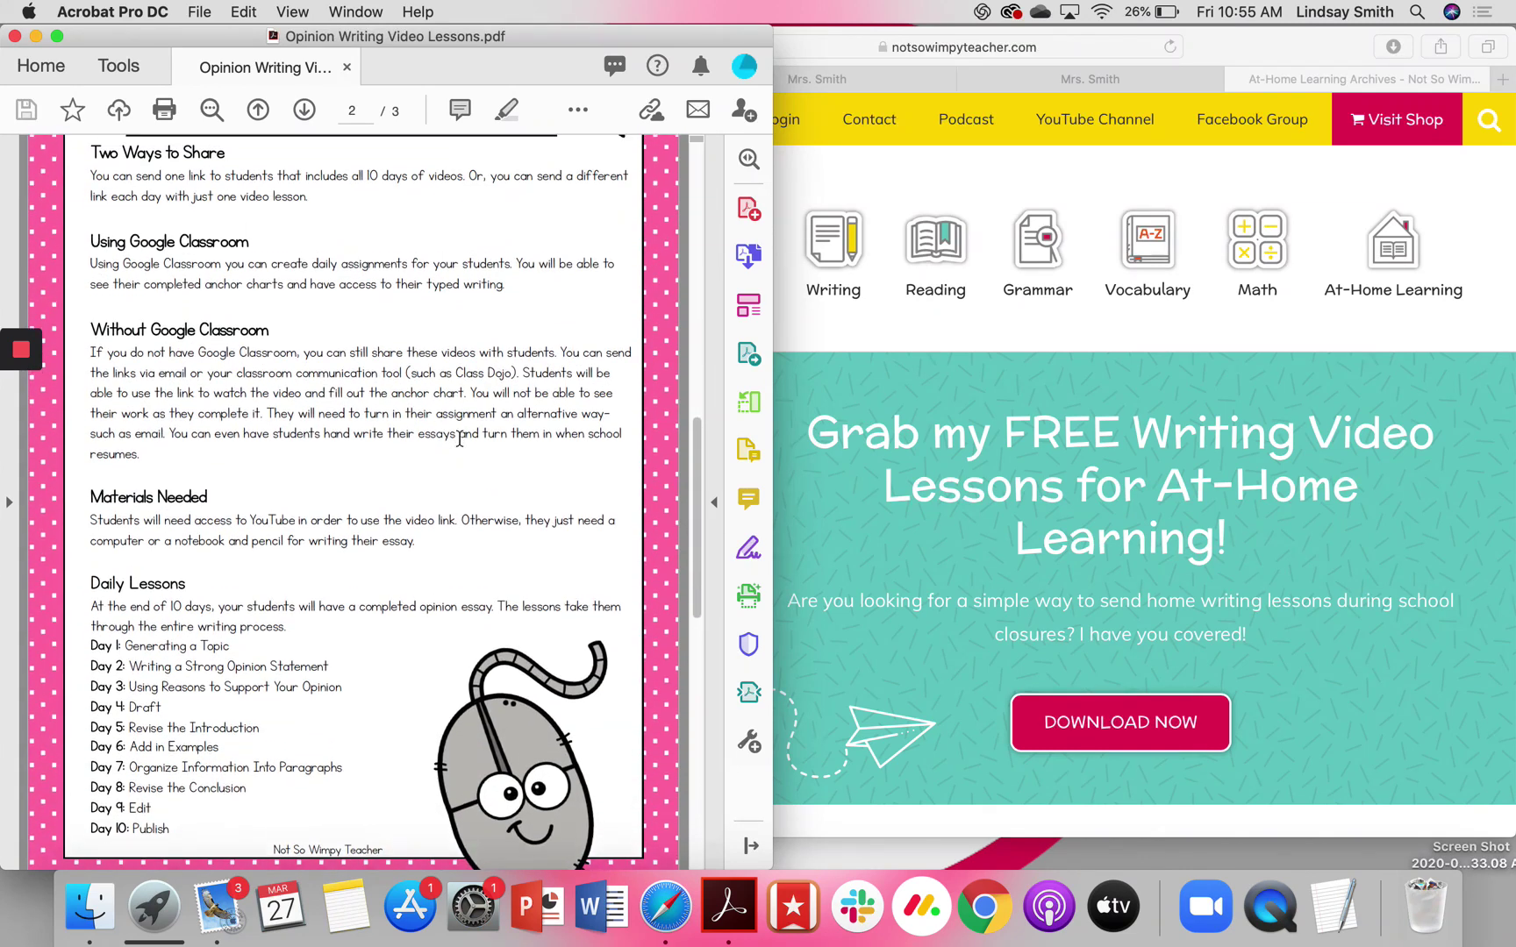
scroll(459, 439, "up", 2)
scroll(460, 440, "down", 6)
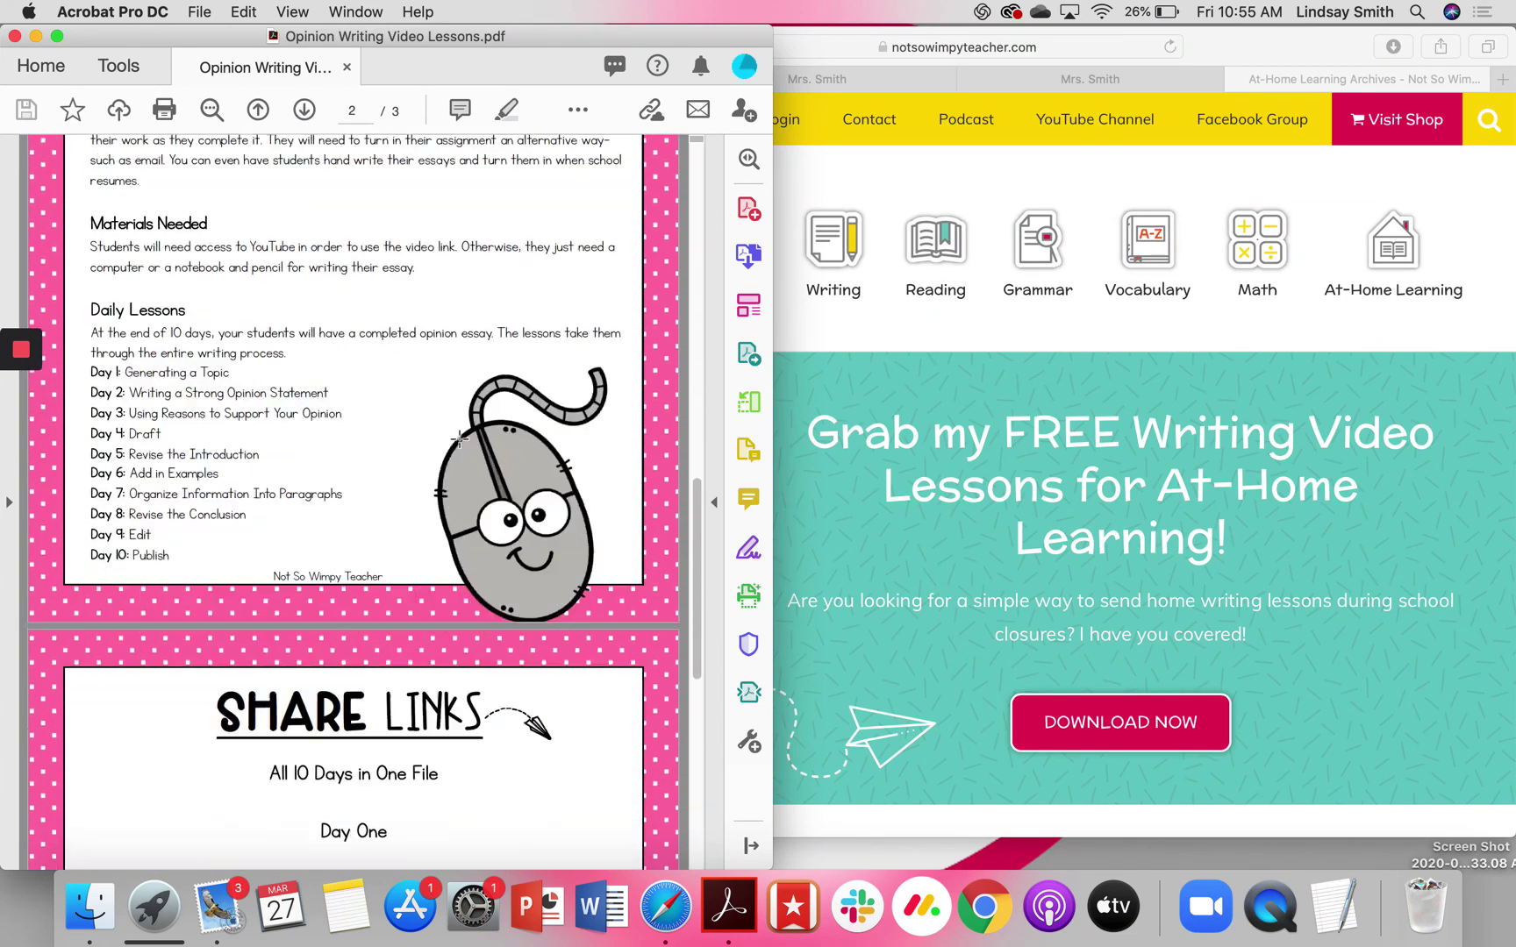
scroll(459, 440, "down", 5)
scroll(460, 440, "down", 3)
scroll(459, 439, "down", 2)
scroll(460, 439, "down", 1)
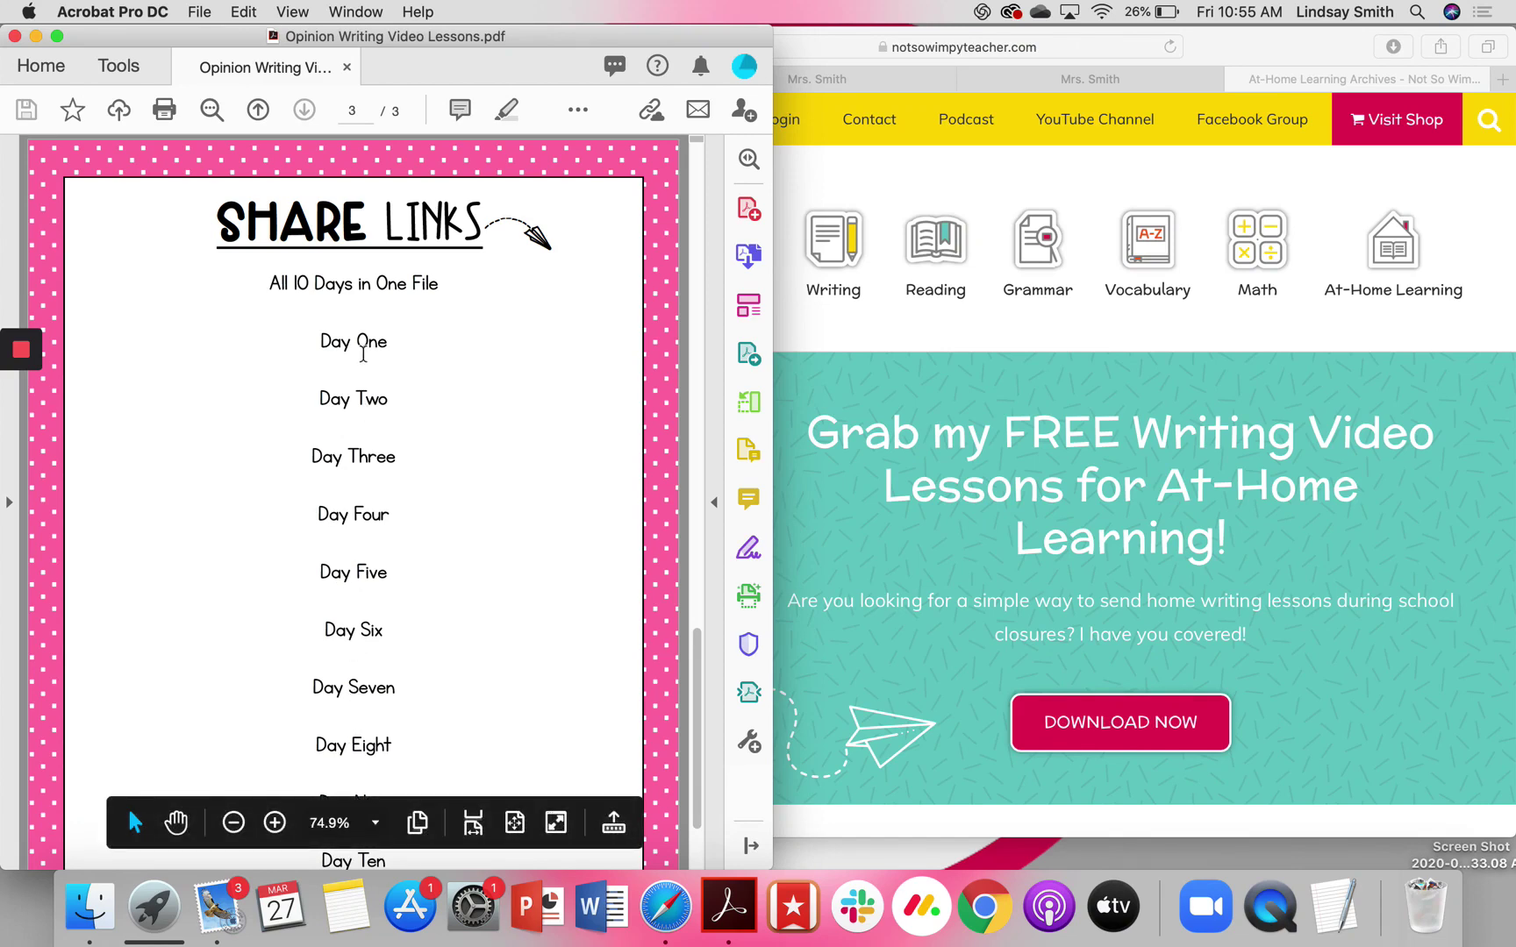
Make a Drive copy of the Day 1 lesson slides, then close it.
left_click(367, 344)
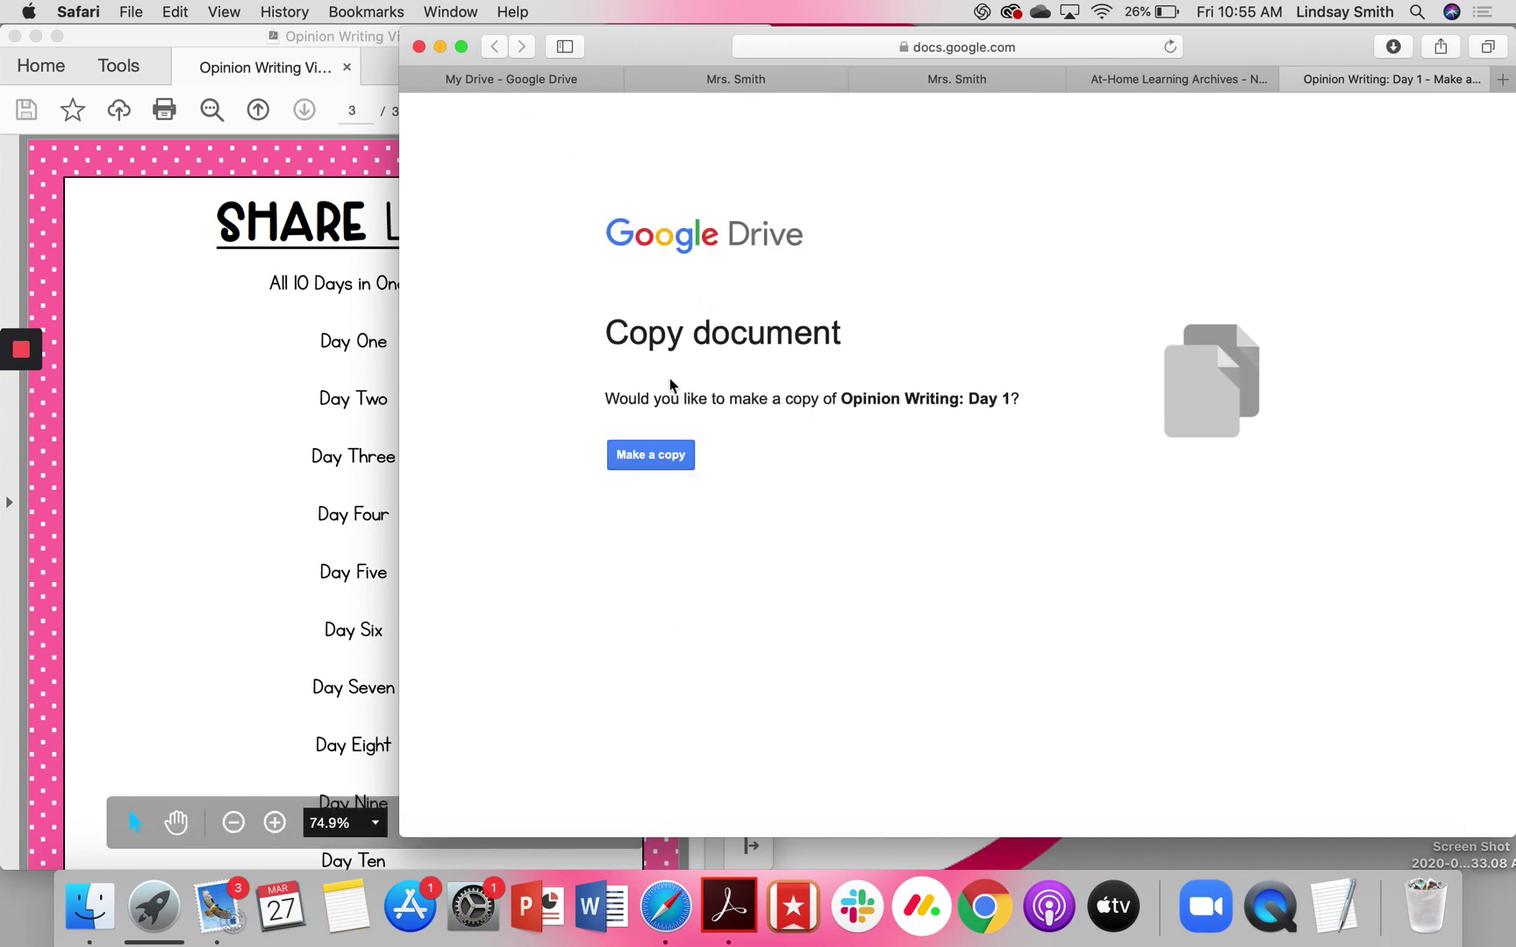
left_click(644, 460)
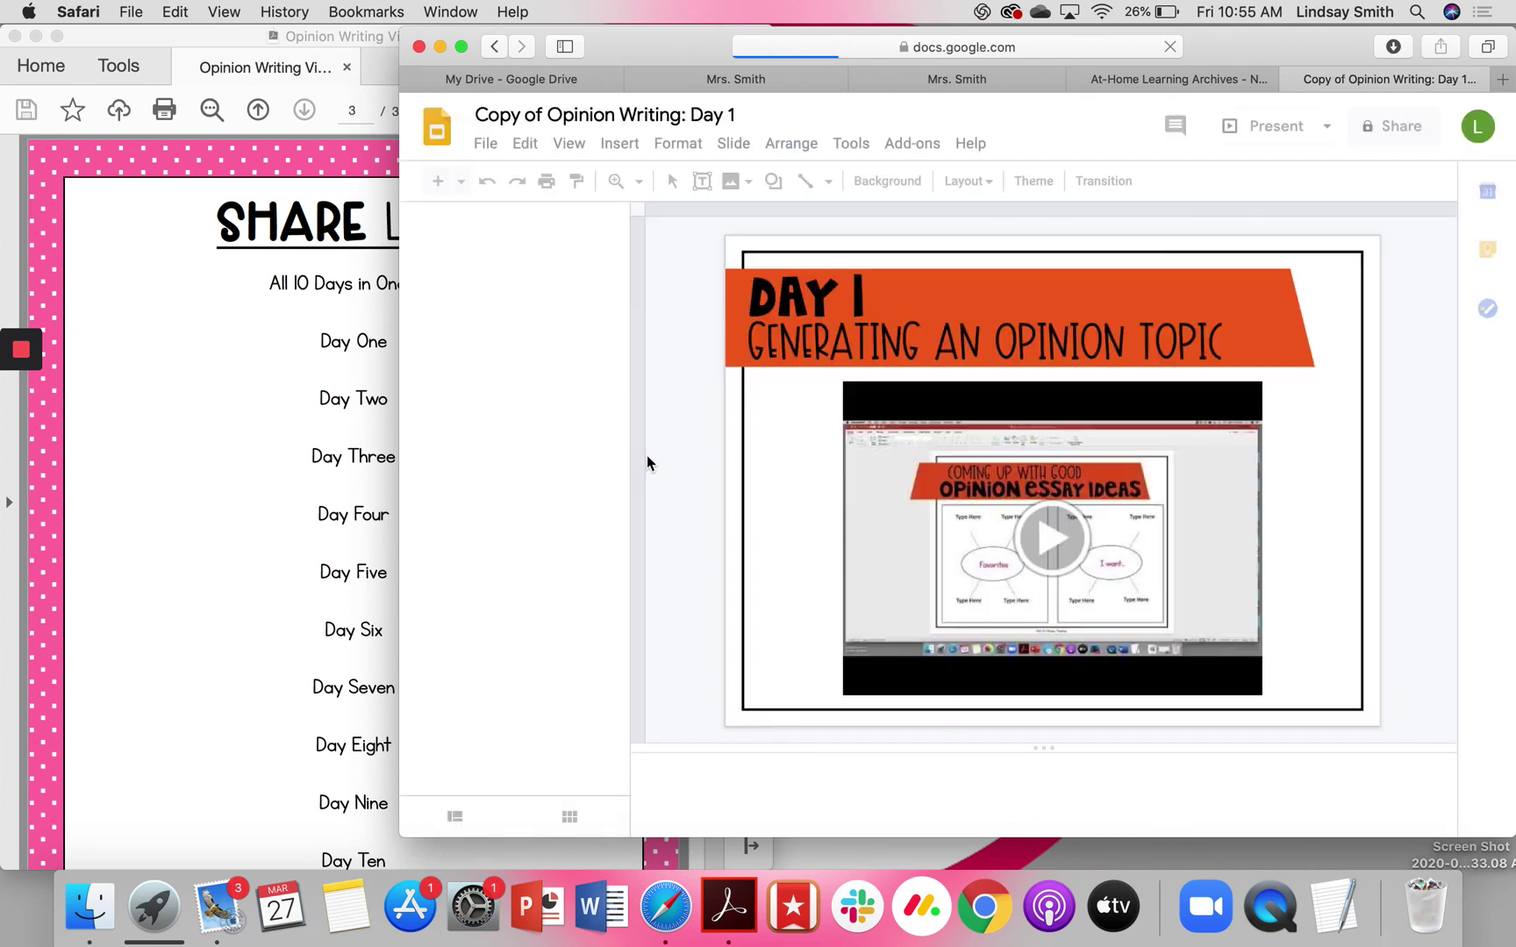
left_click(1290, 84)
Return to the PDF, copy the Day 2 lesson slides, then close that copy.
left_click(232, 427)
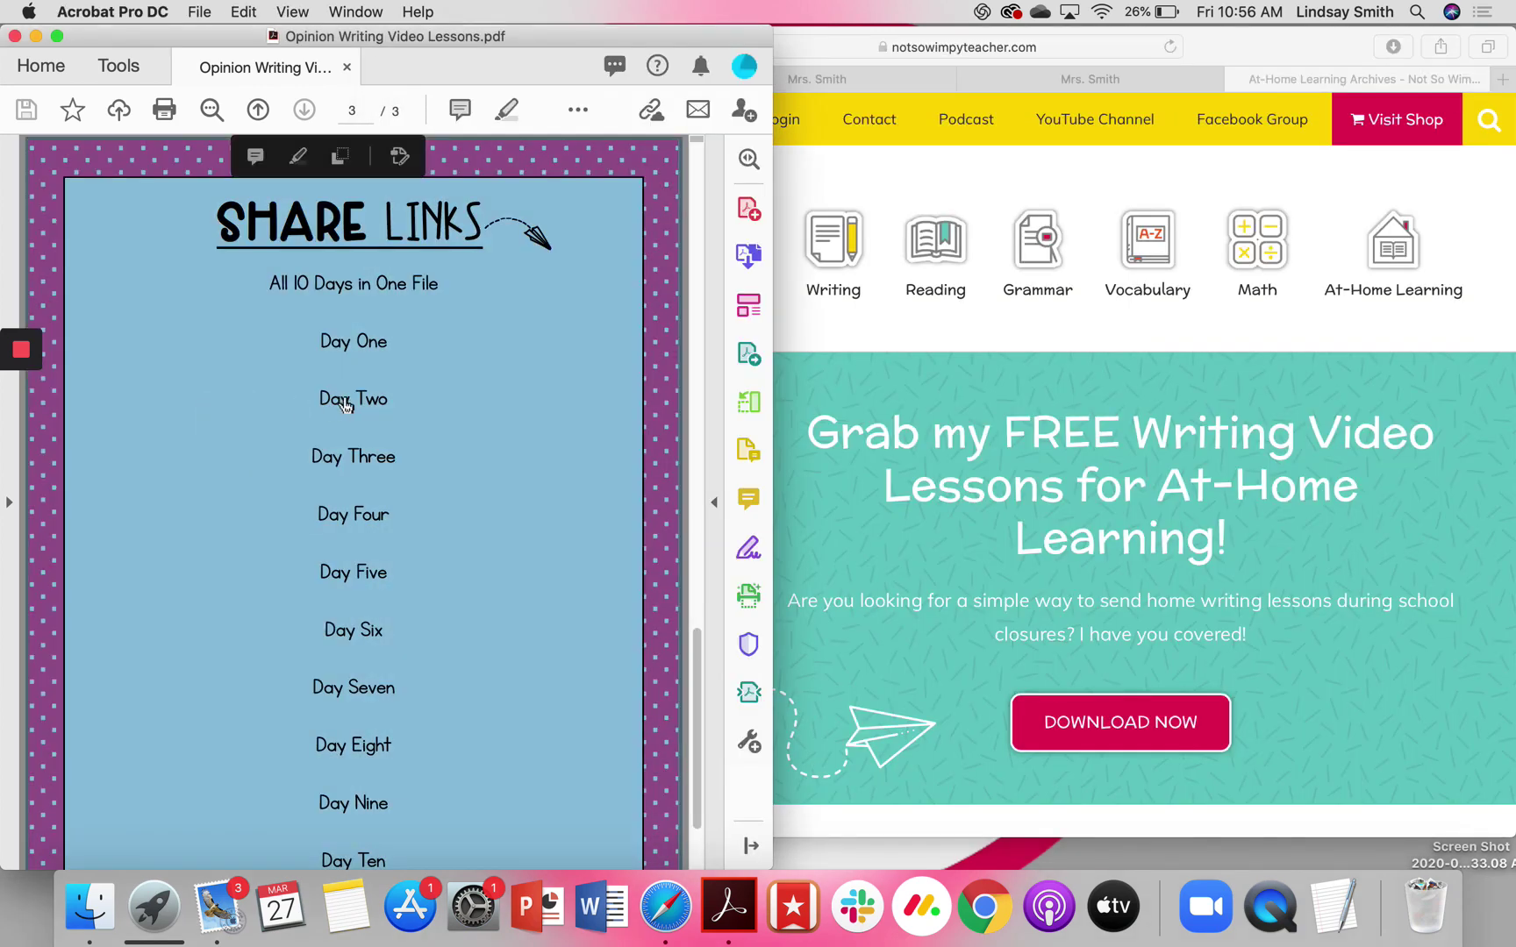
left_click(346, 402)
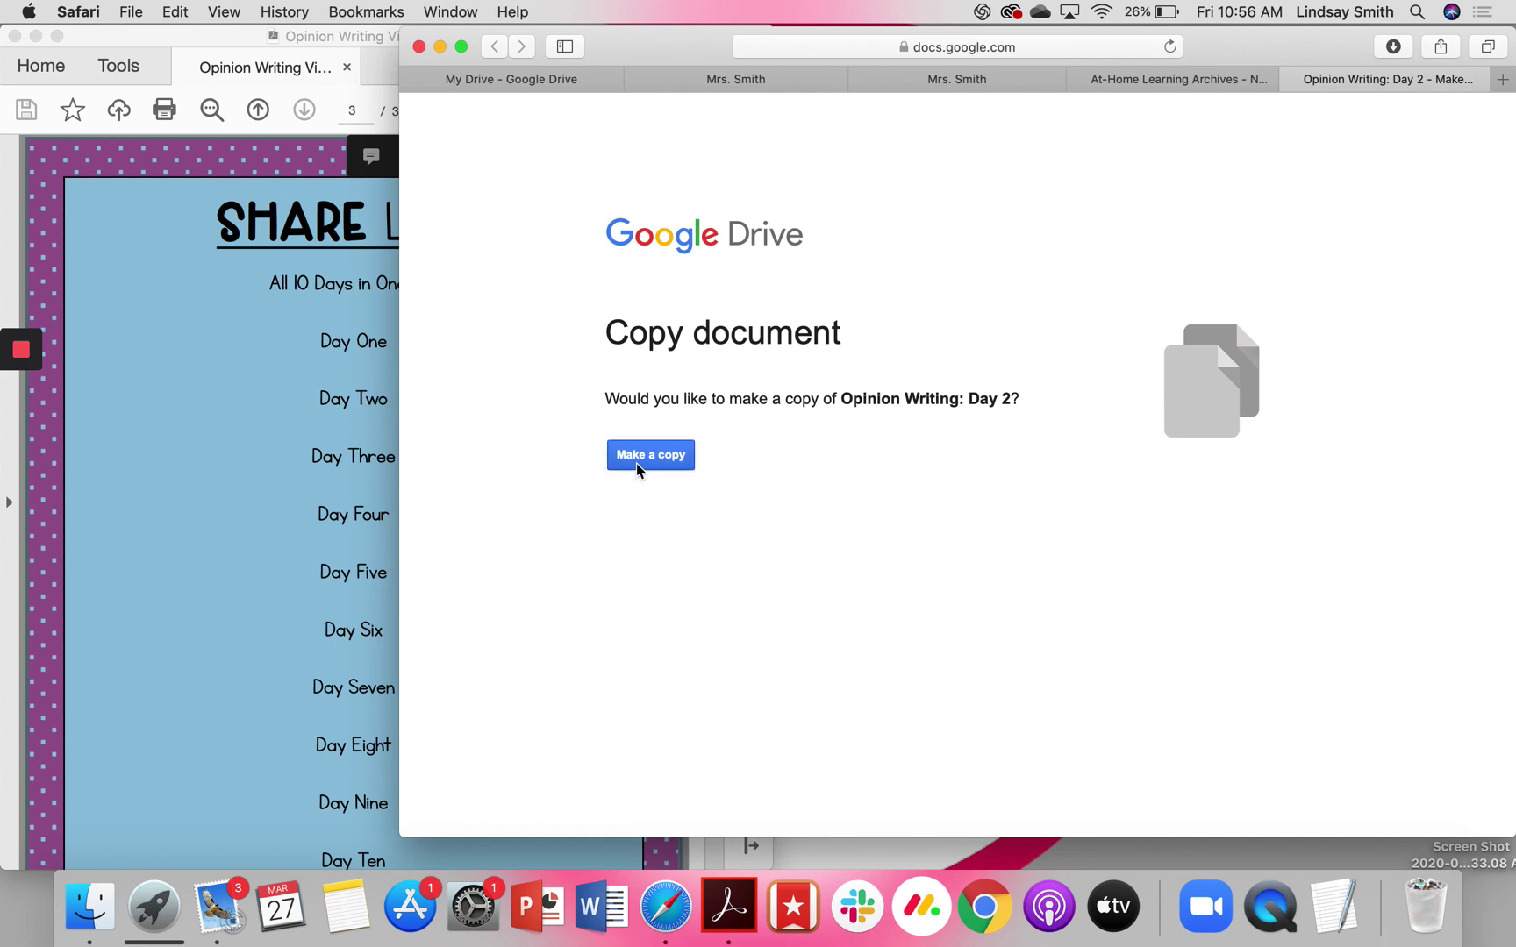
left_click(658, 455)
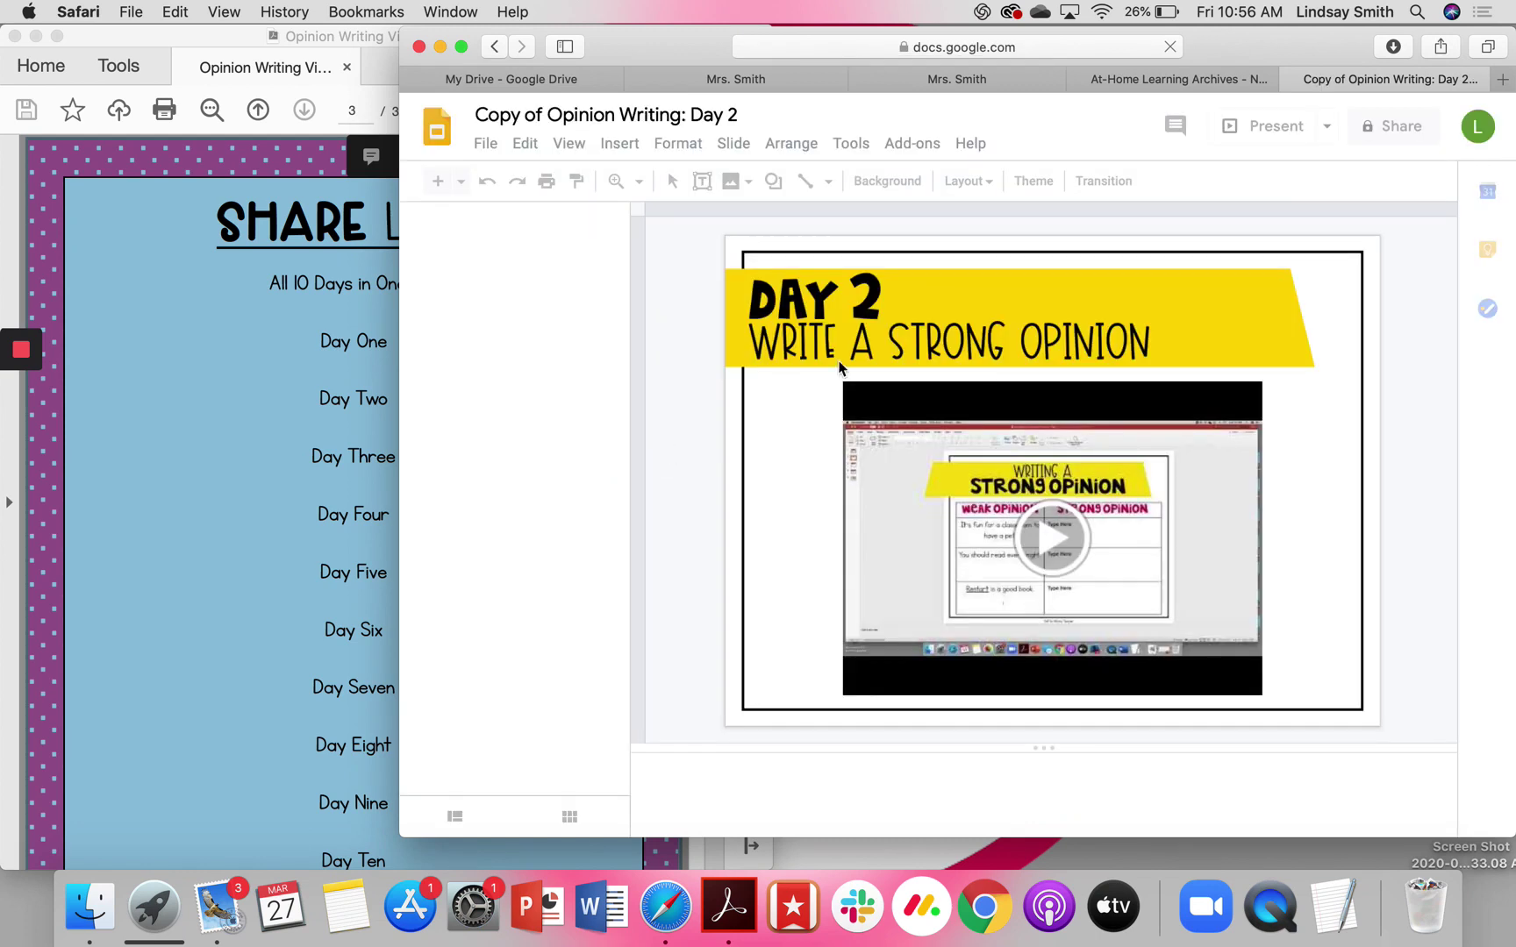
left_click(1294, 80)
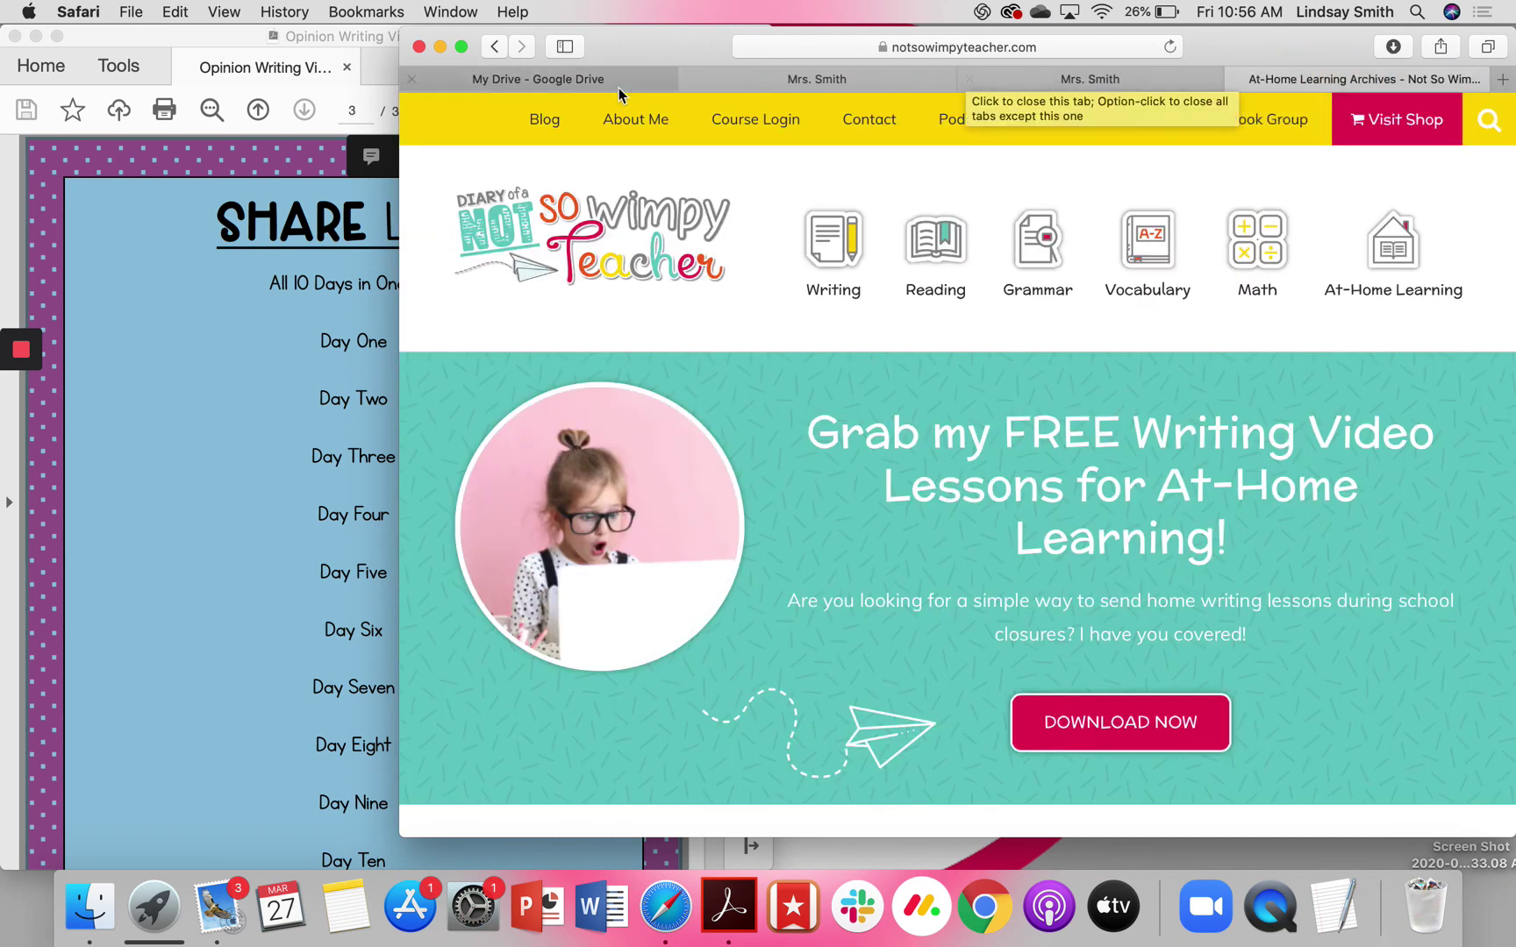
Bring Safari back full screen on the Google Classroom class page.
left_click(234, 338)
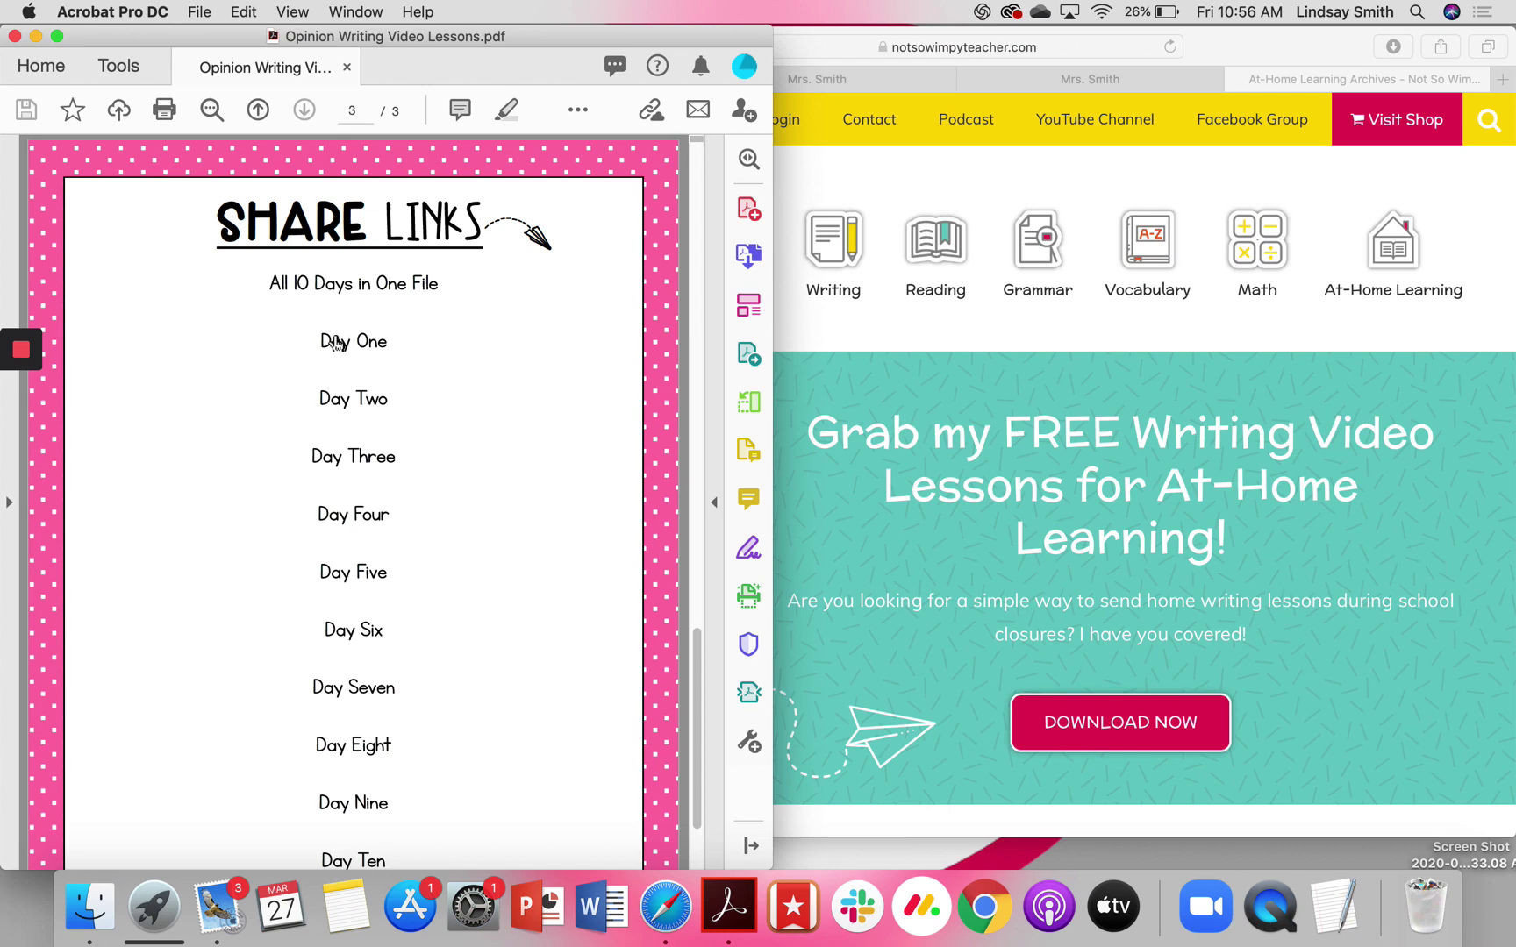
left_click(900, 409)
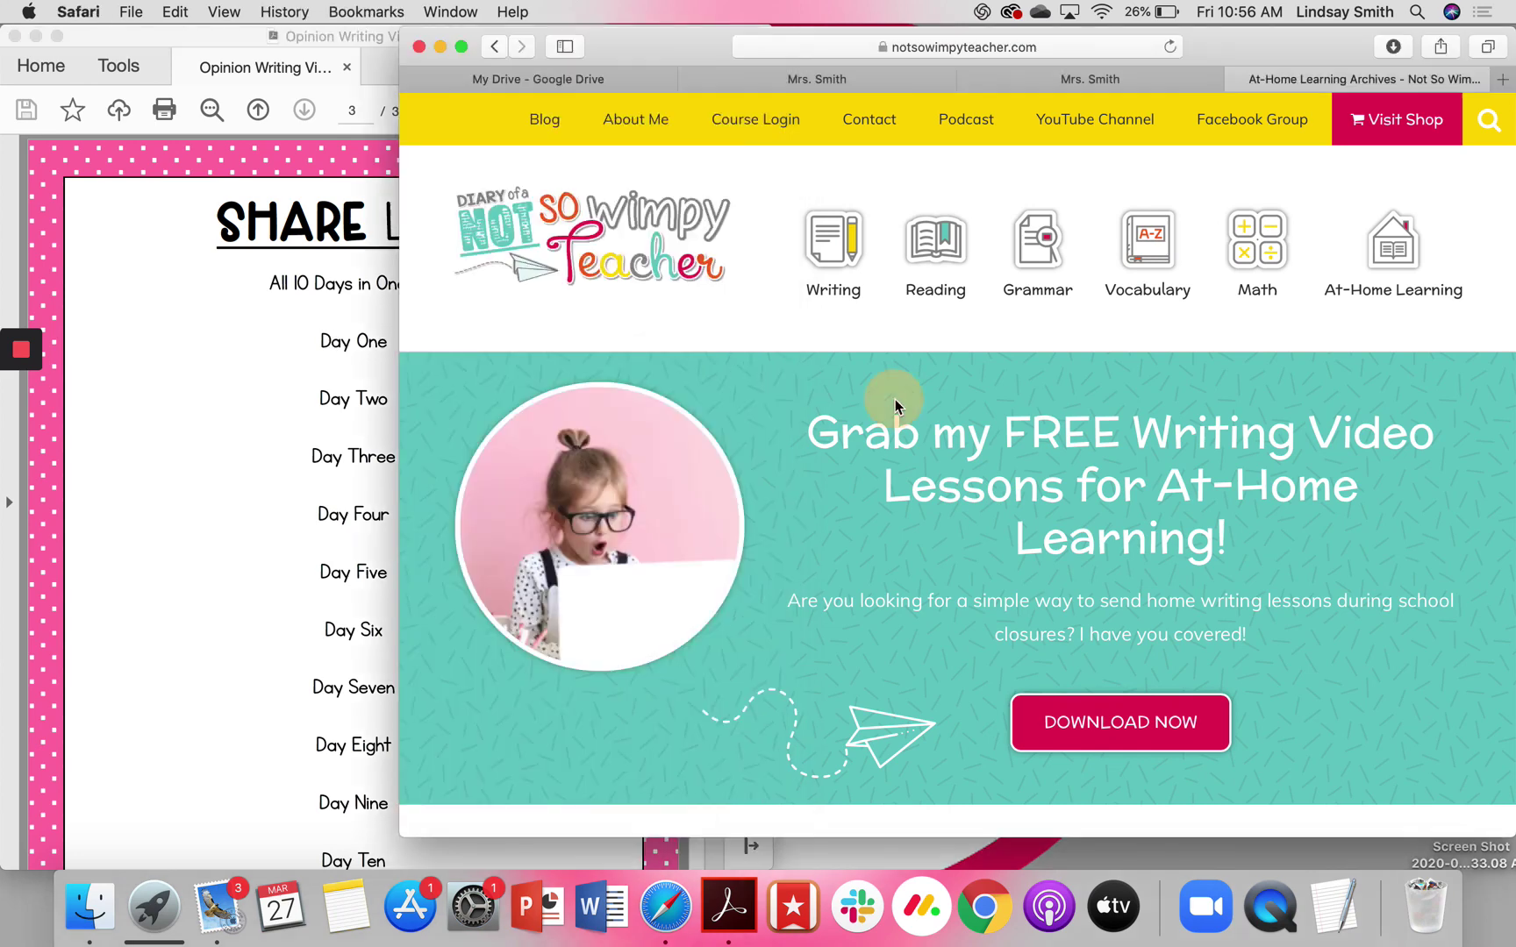
left_click(462, 48)
left_click(486, 54)
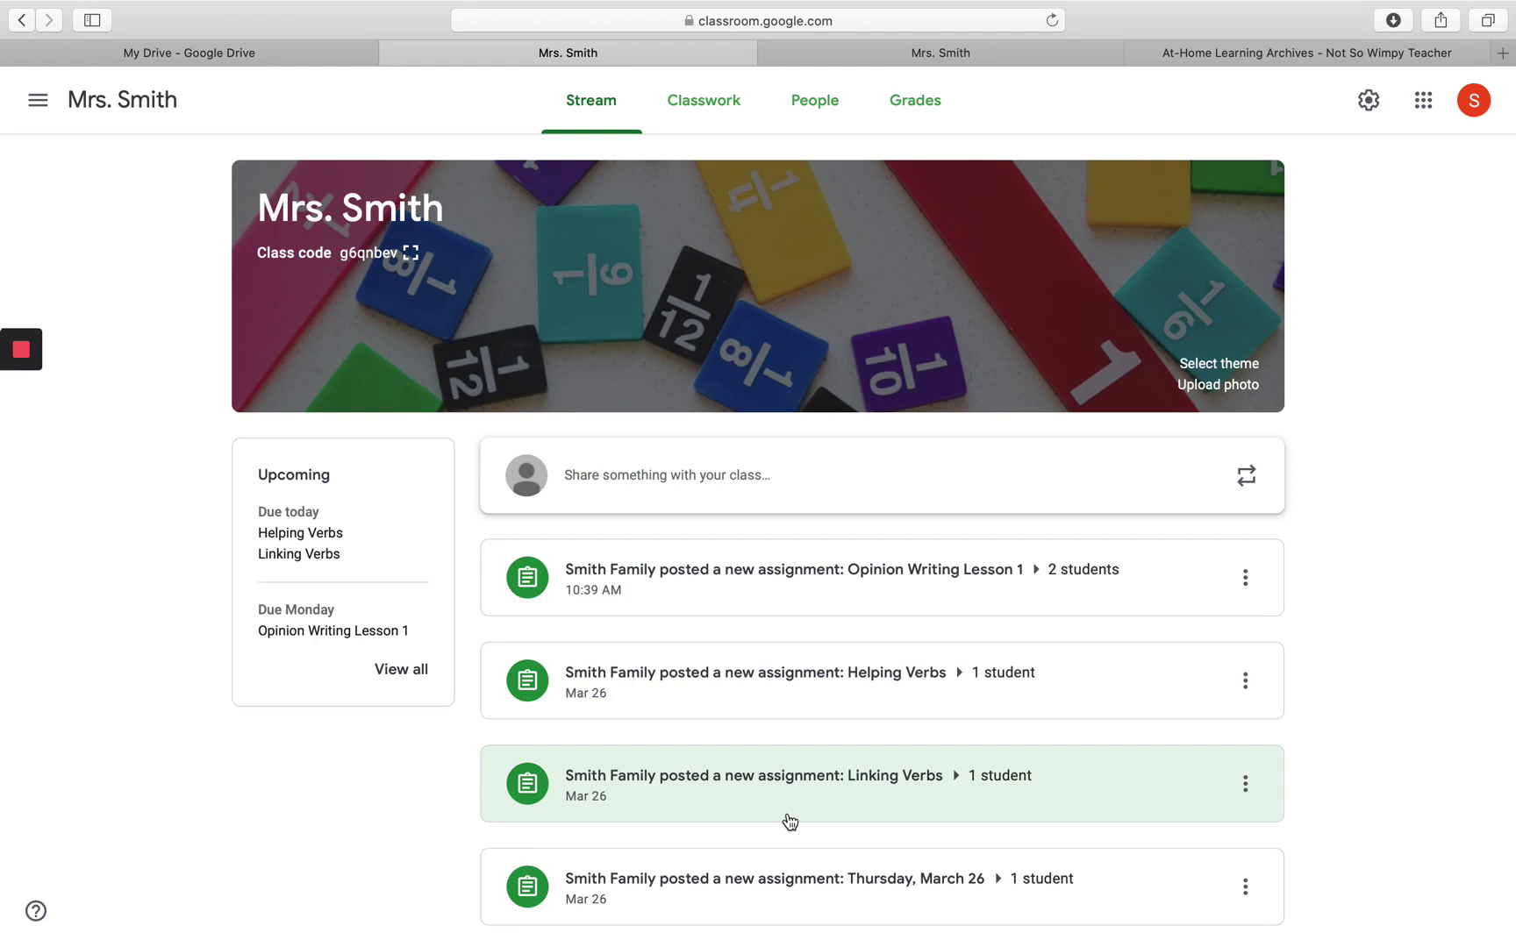
Check the class Grades page, then return to Mrs. Smith's Classwork list.
left_click(704, 100)
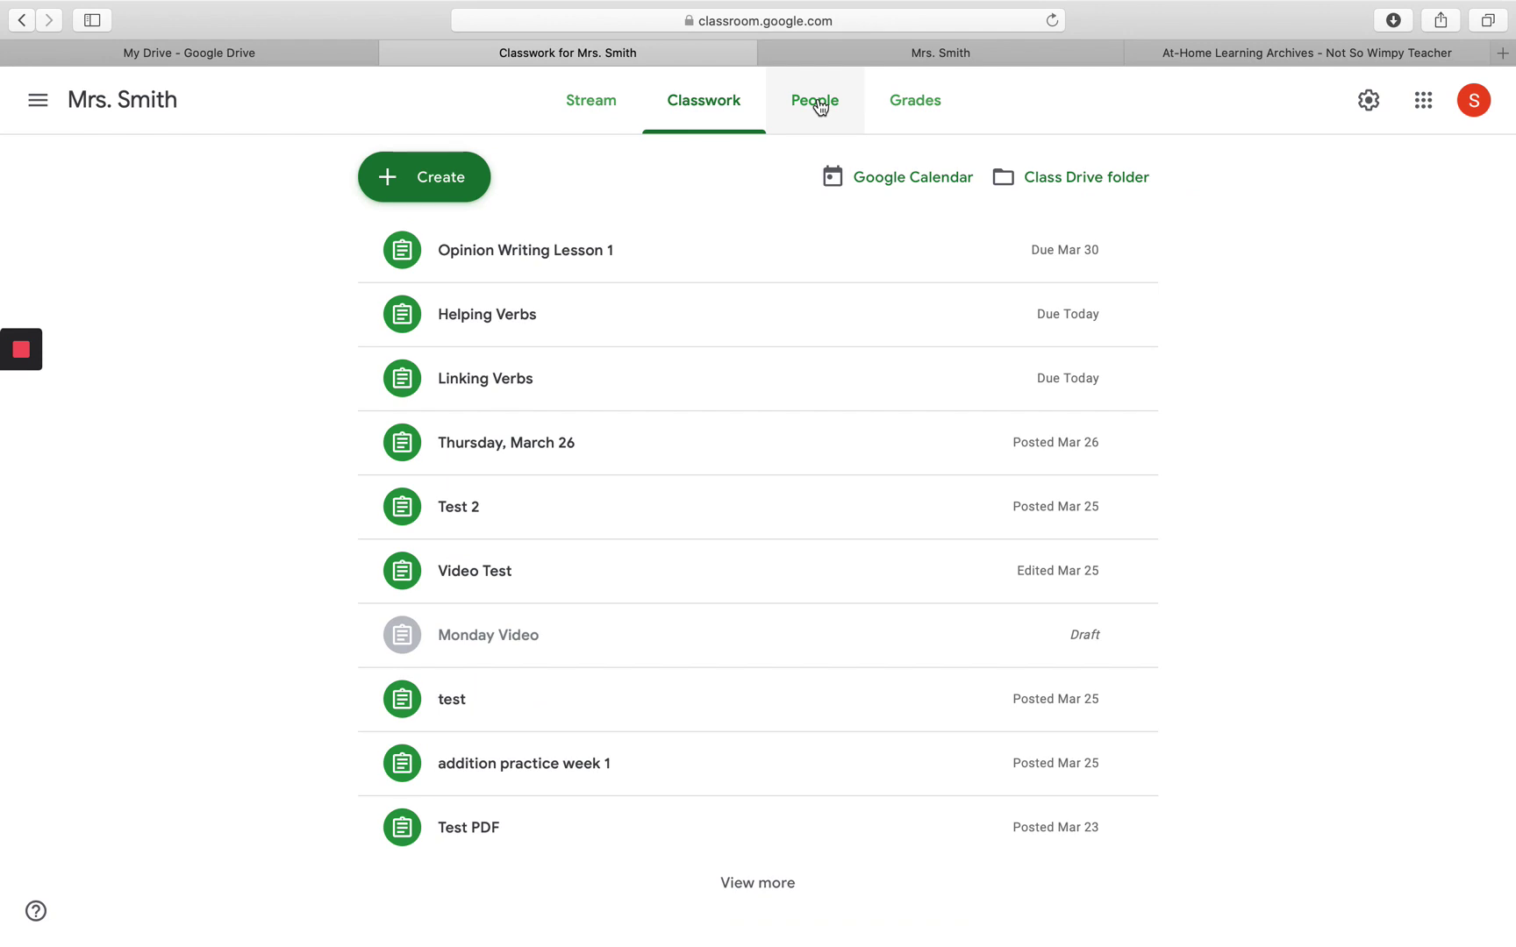
left_click(915, 100)
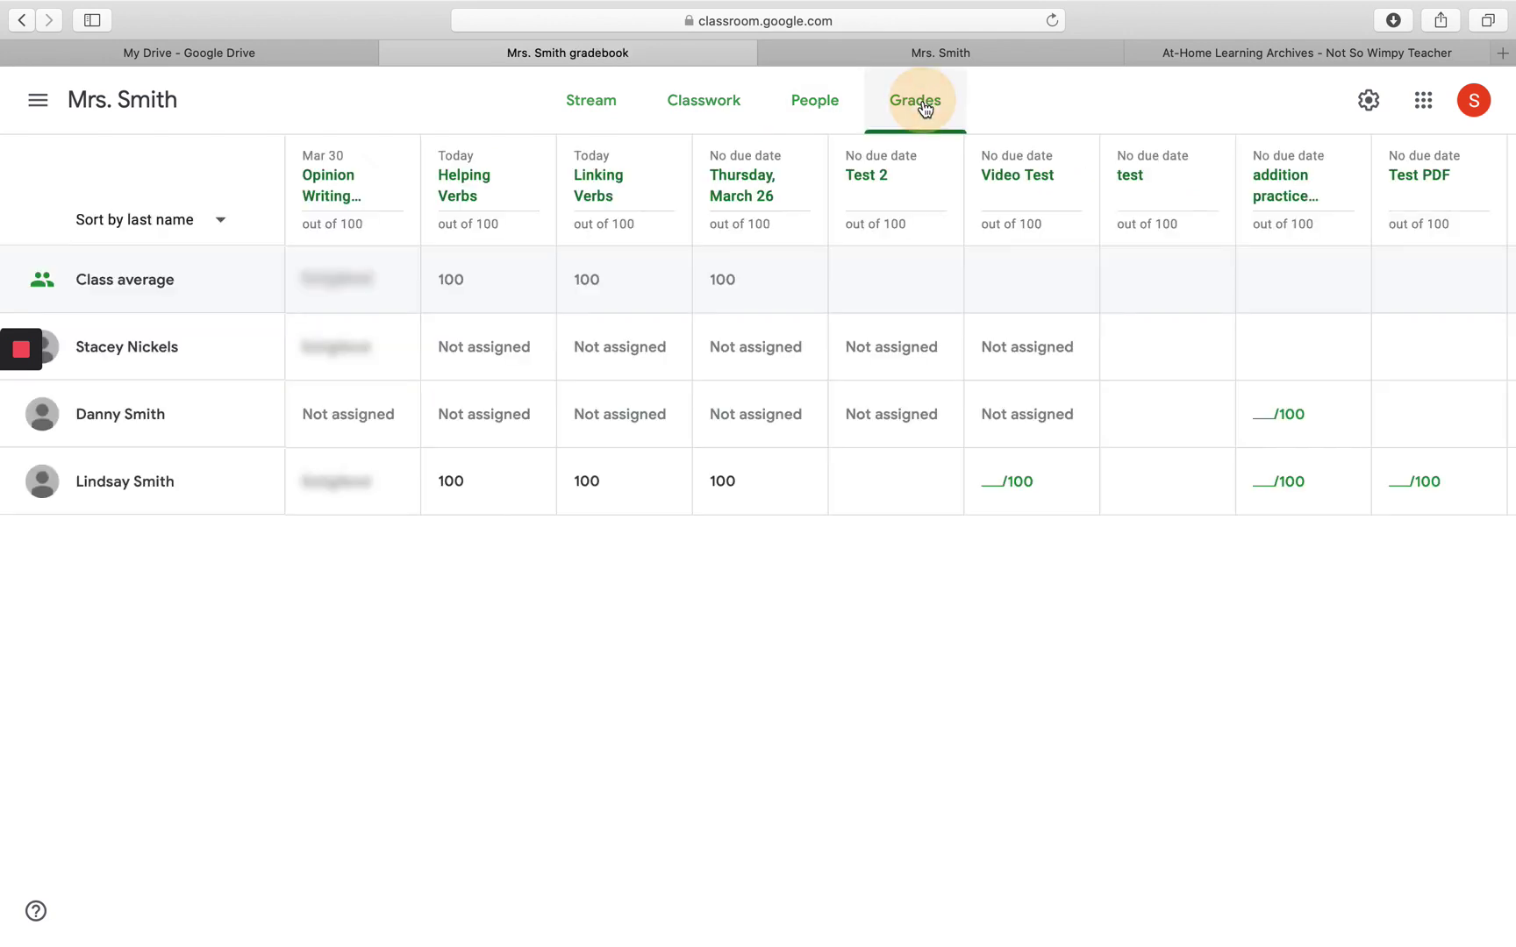
left_click(707, 105)
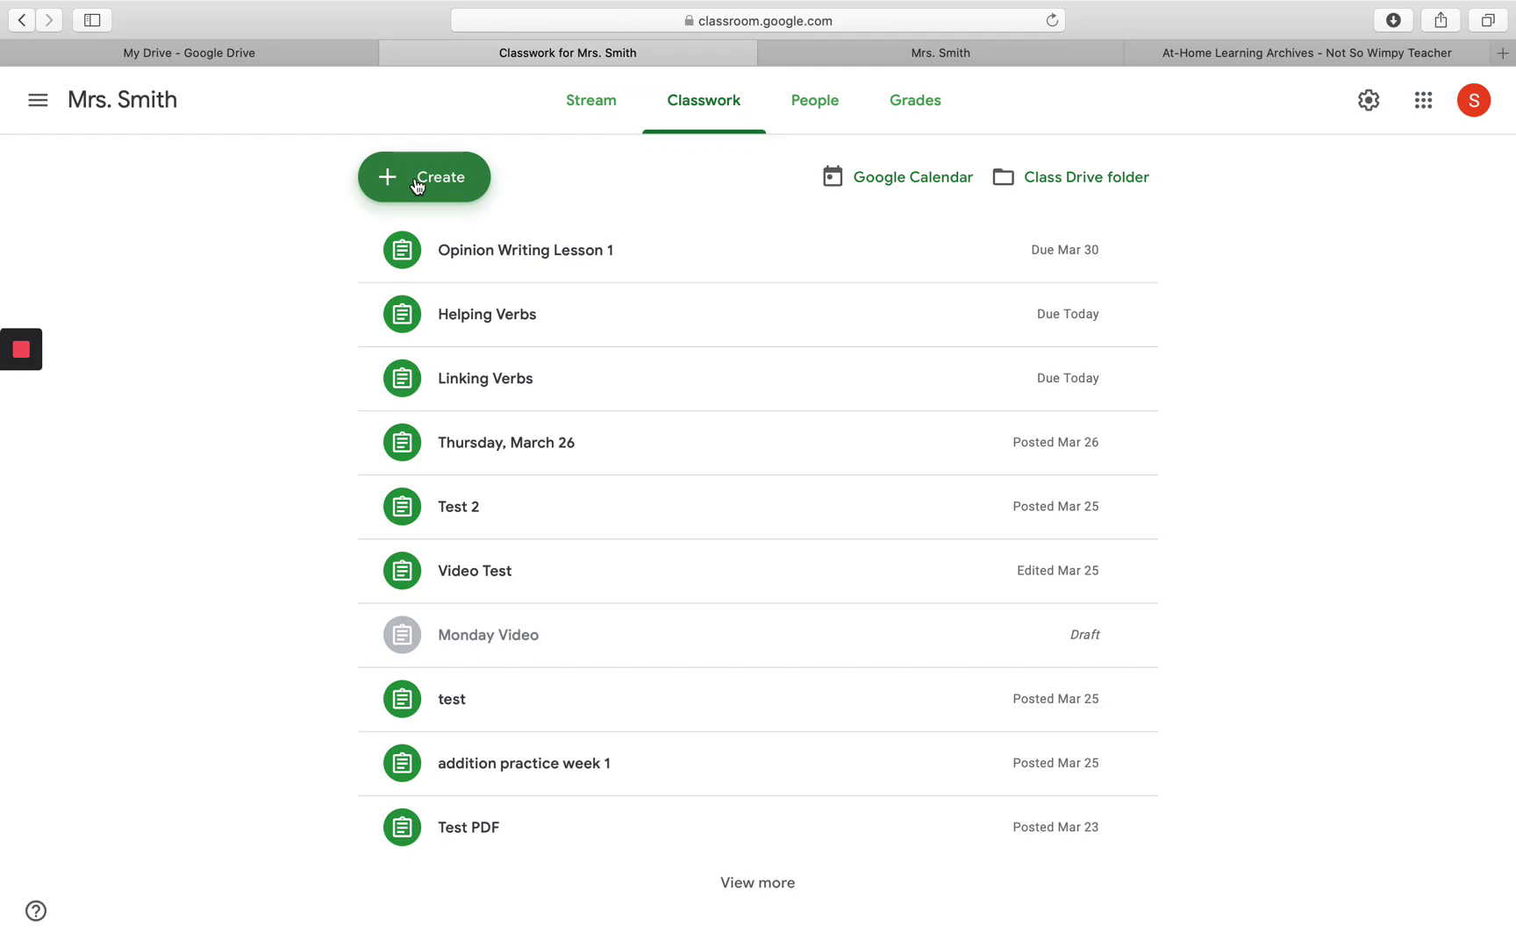
Create a new assignment titled 'Opinion Writing Lesson Day 2'.
left_click(387, 177)
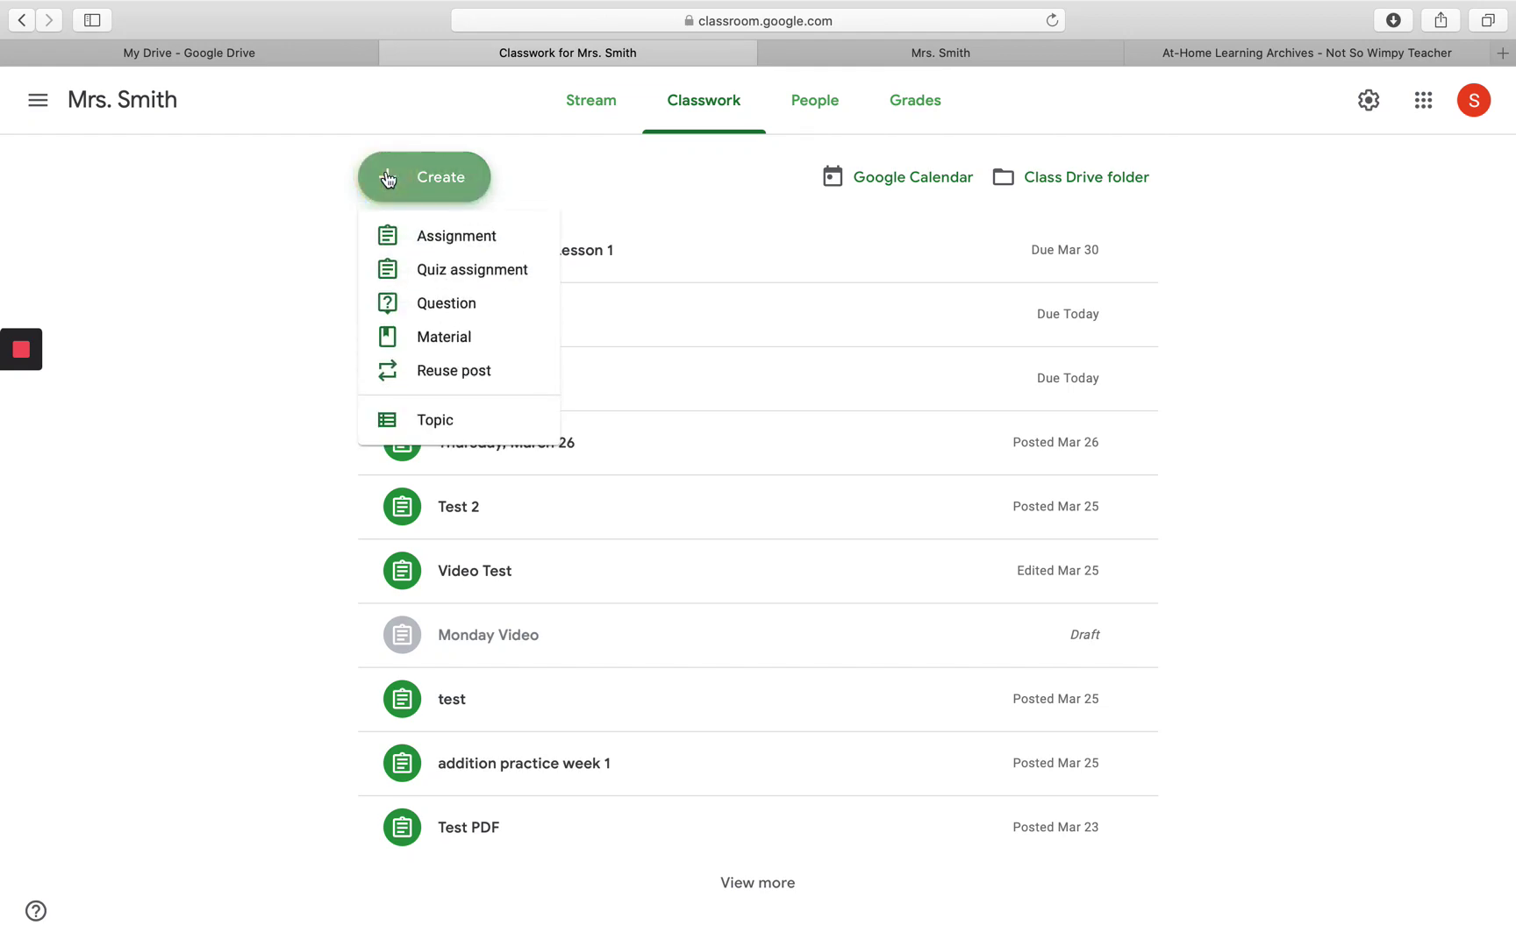
left_click(432, 240)
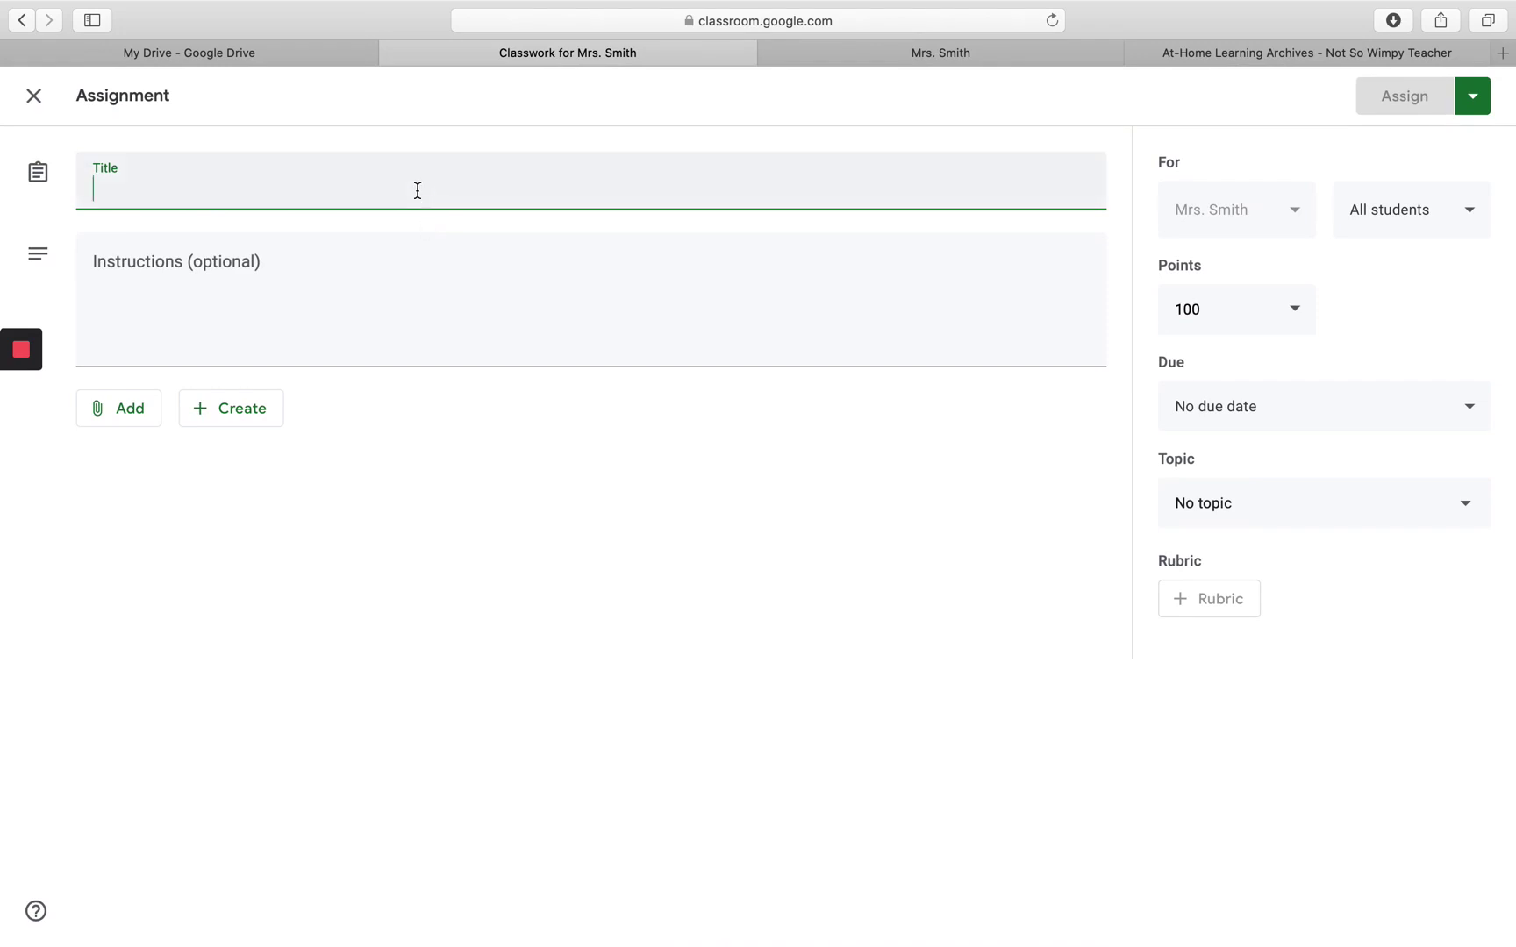
type("Opo")
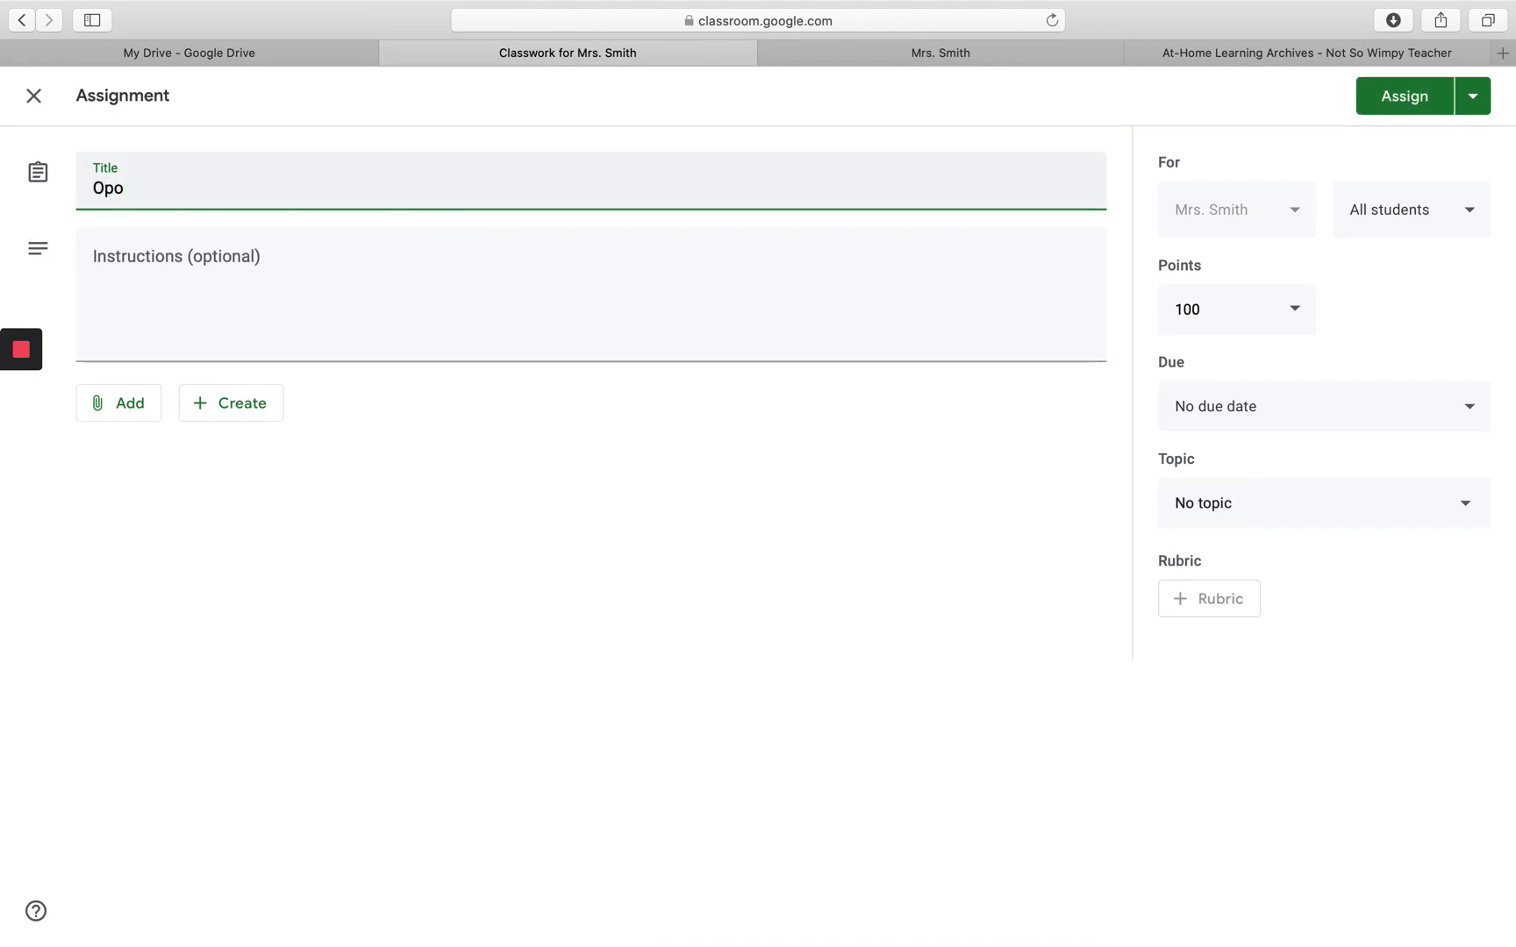
type("ninion W")
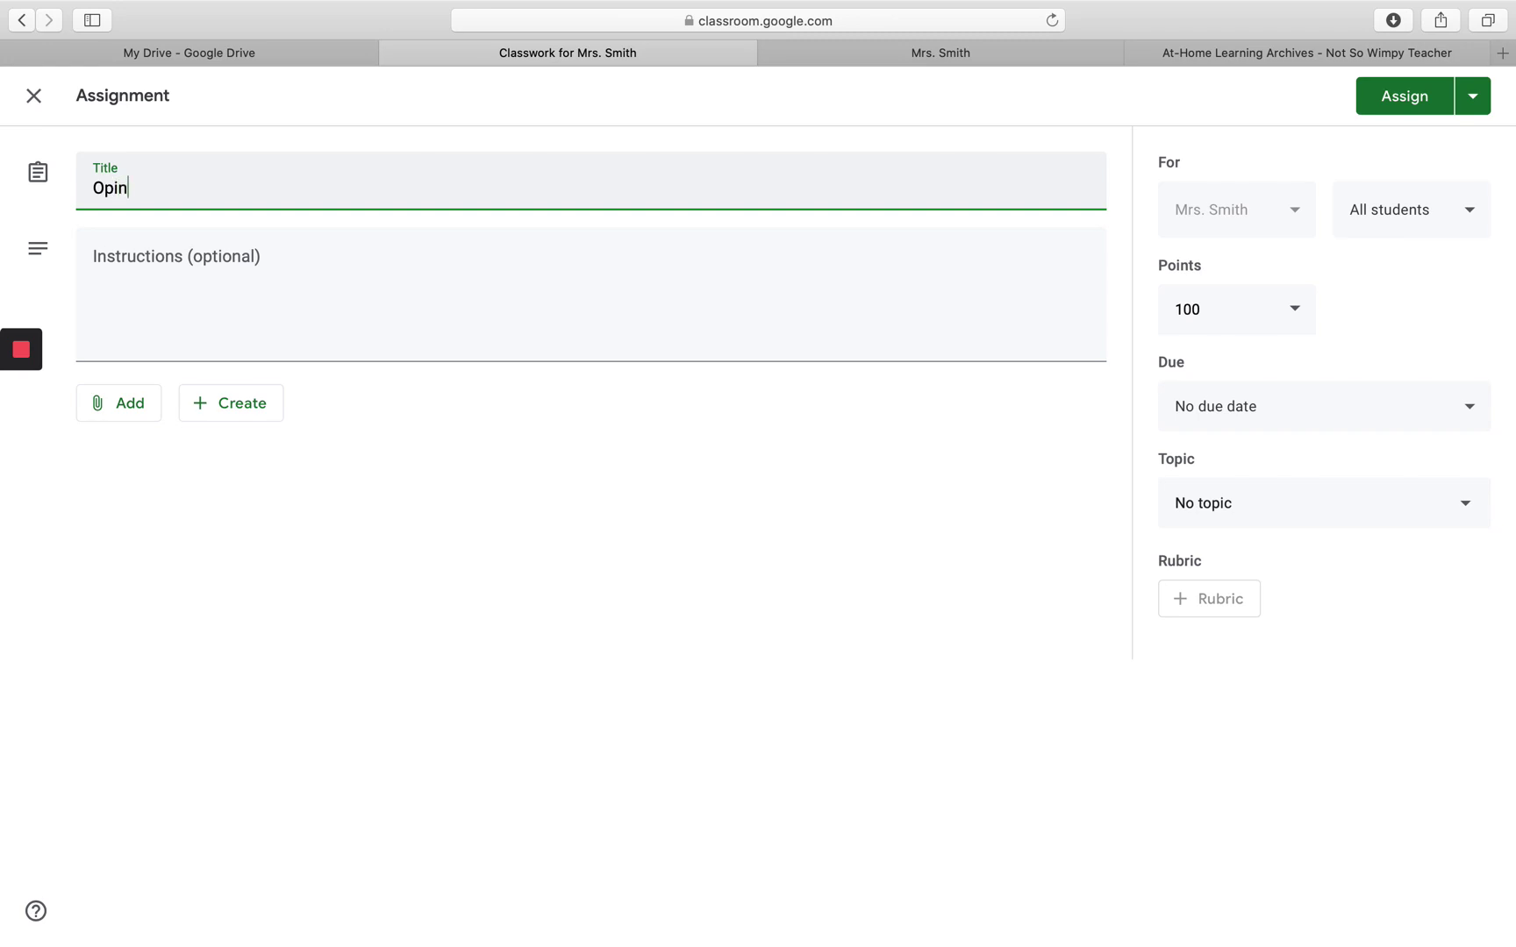
type("rit")
type("ing Lesson ")
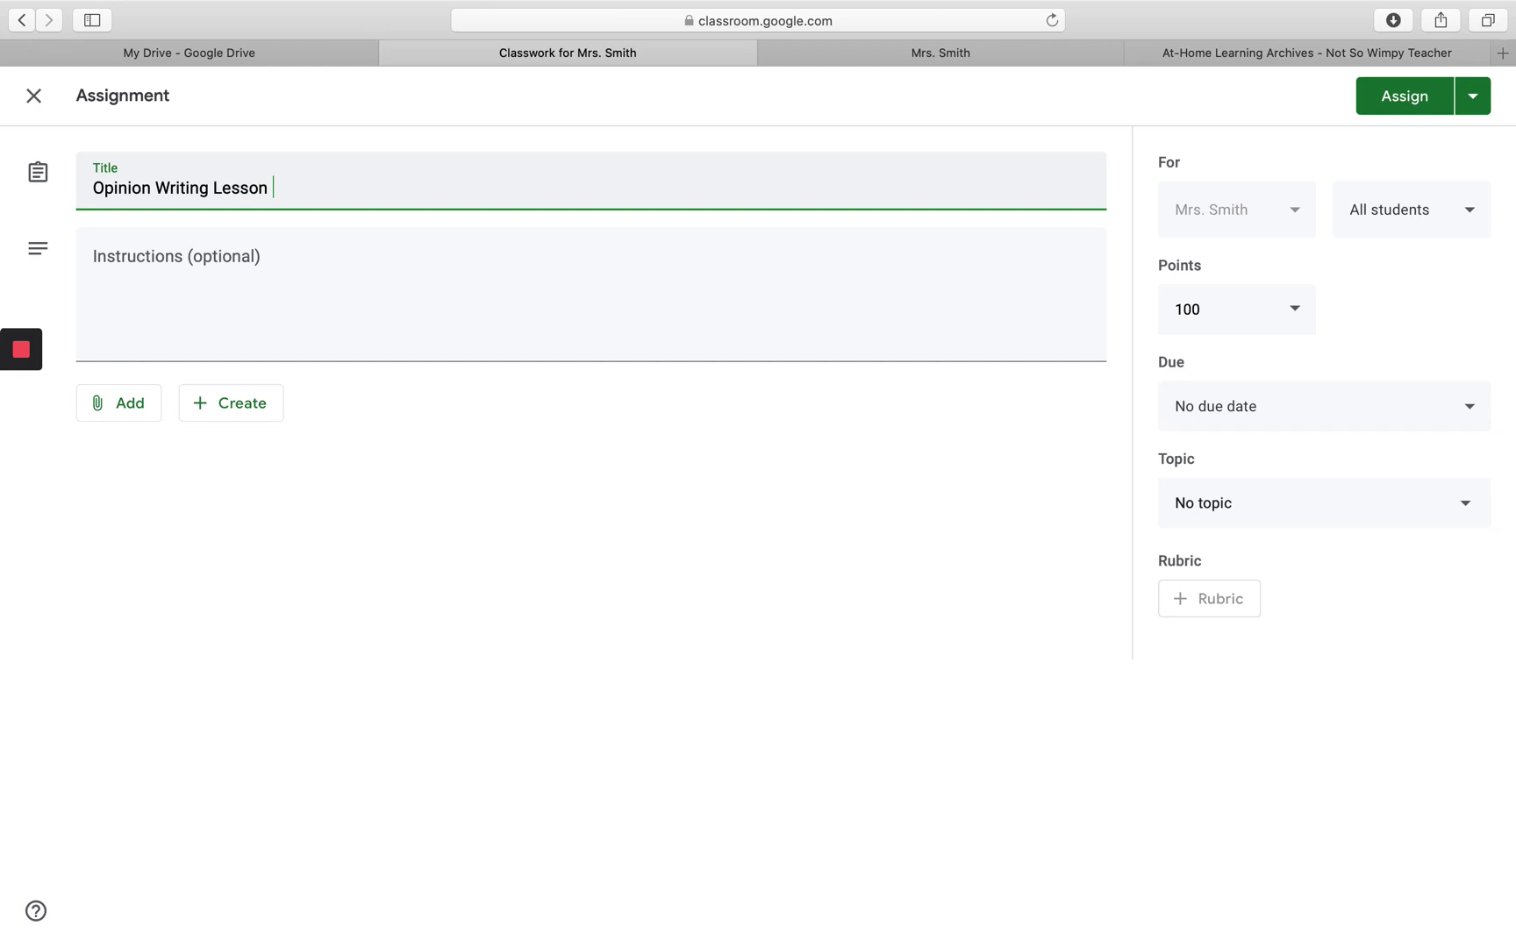
type("Day2")
Write instructions: watch slide 1's video, complete slide 2's task, submit when done.
left_click(285, 278)
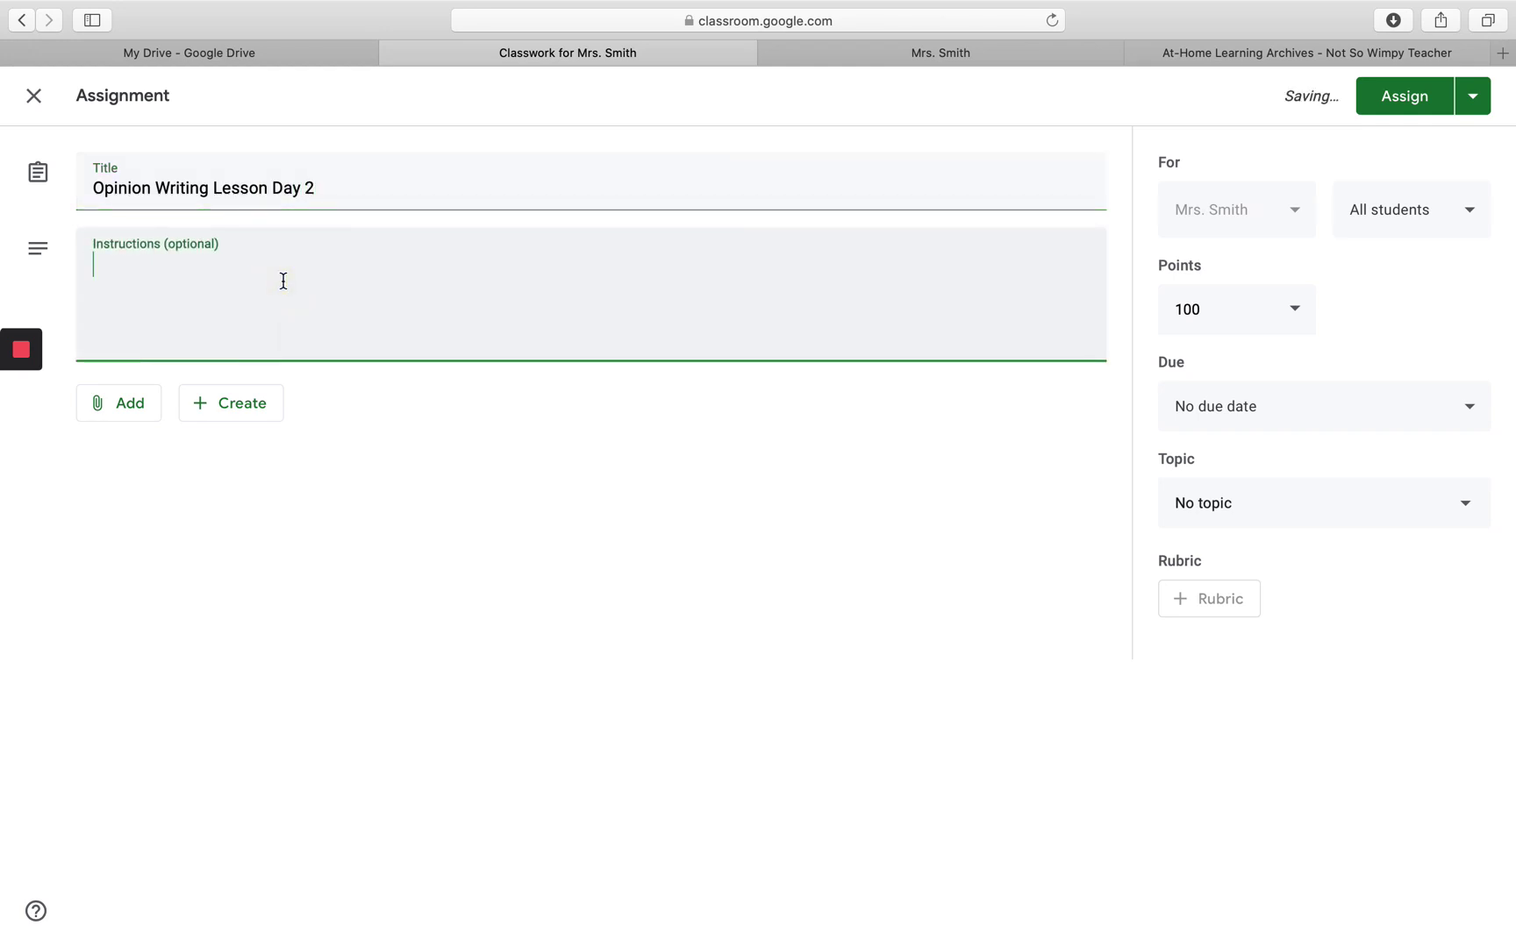
type("W")
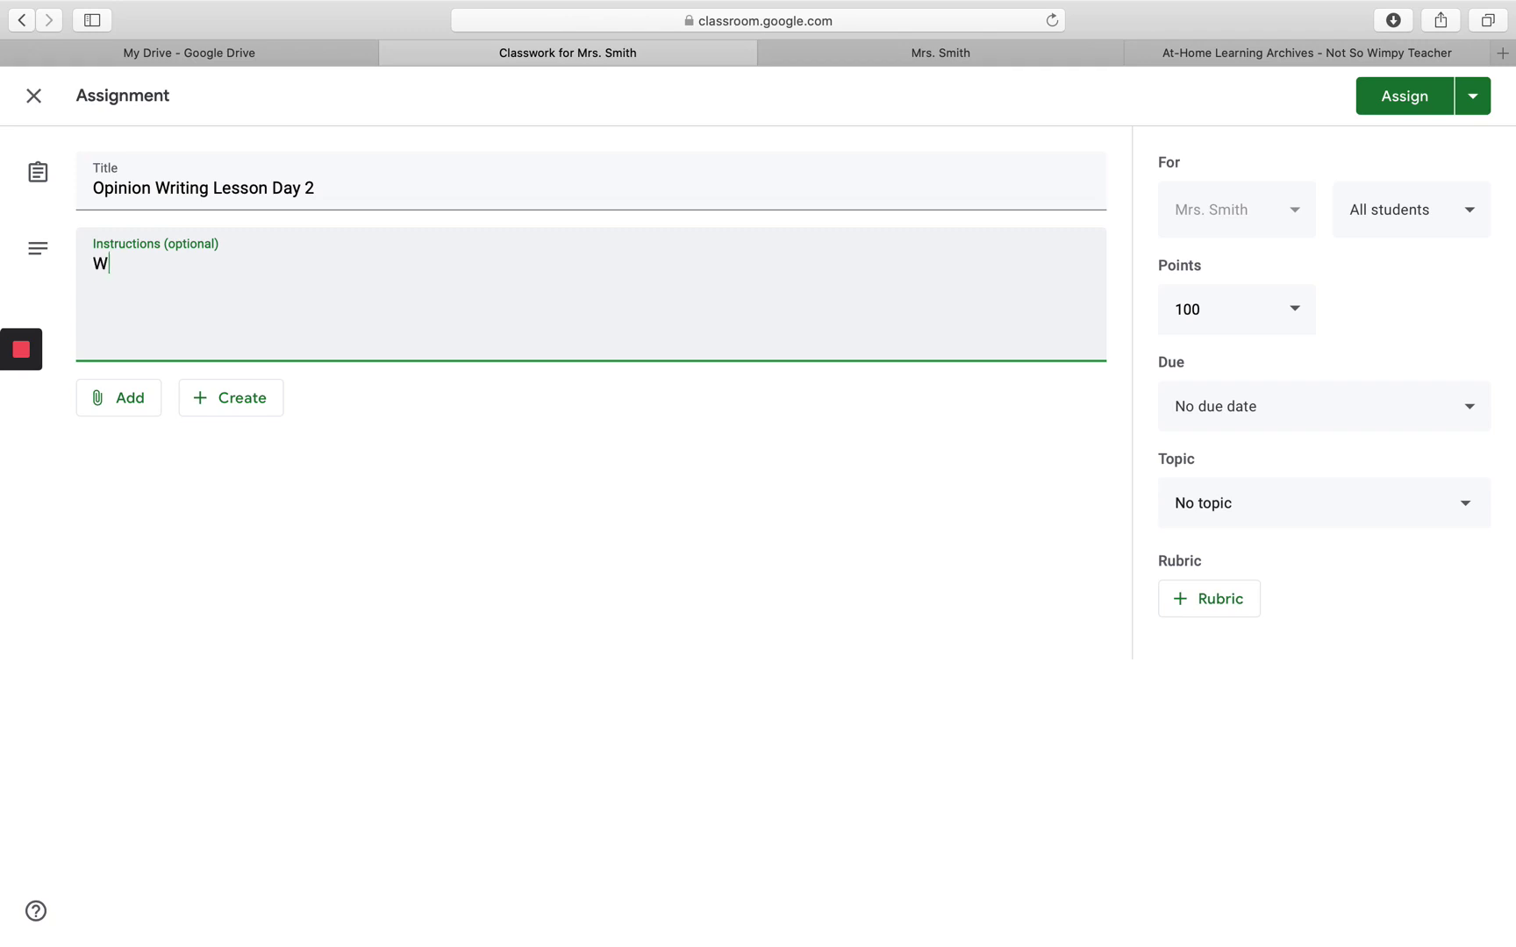
type("atch the video on ")
type("slid")
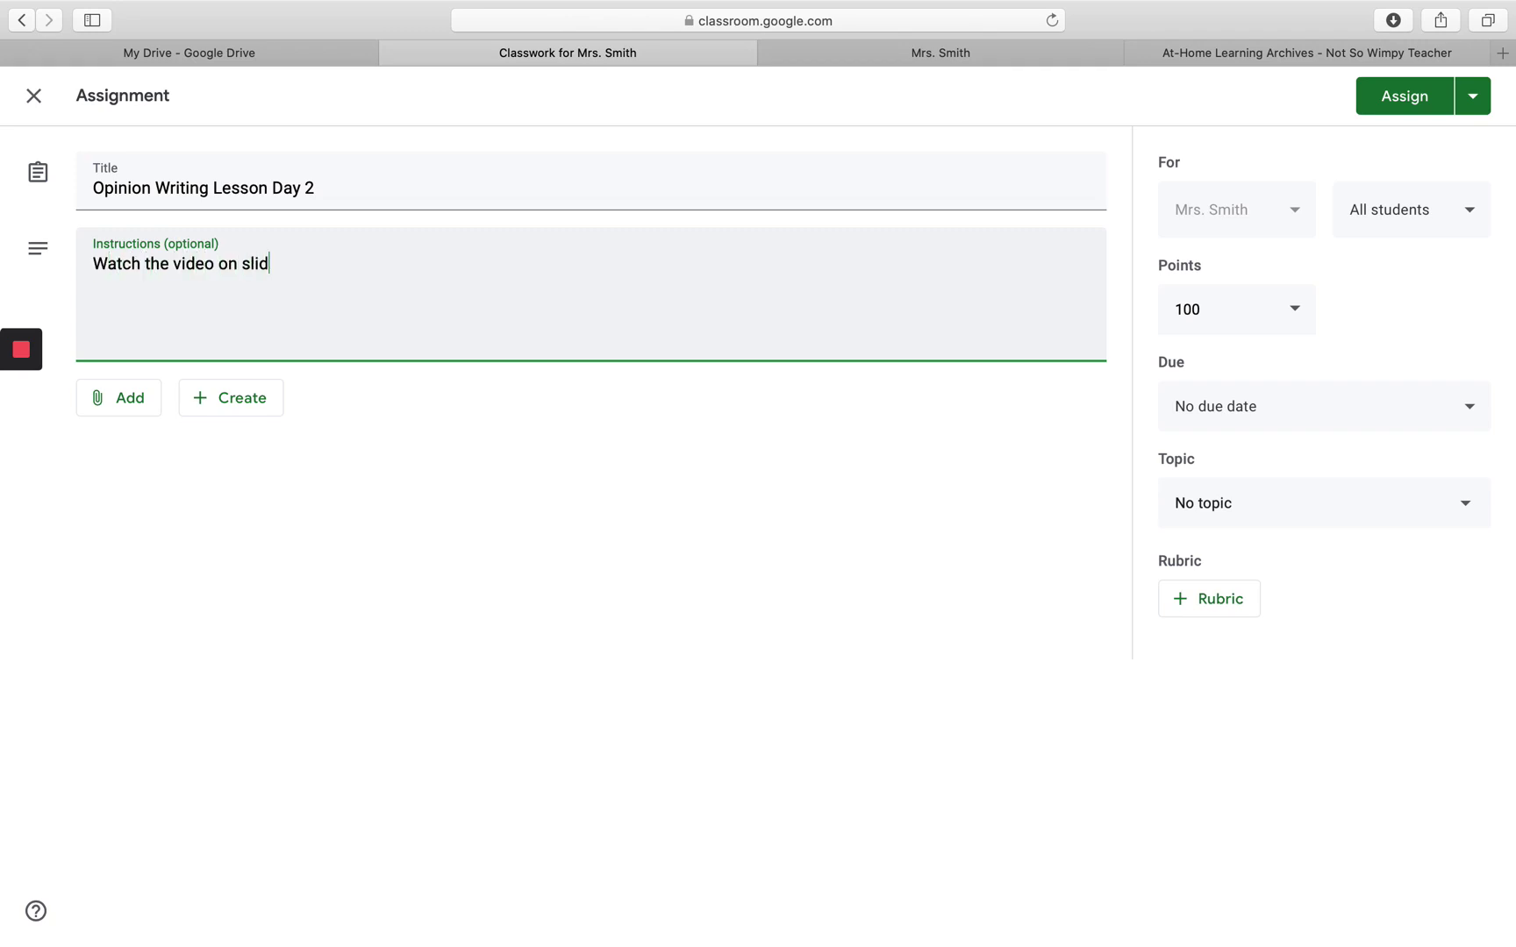
type("e 1. C")
type("omplete the t")
type("ask on slid")
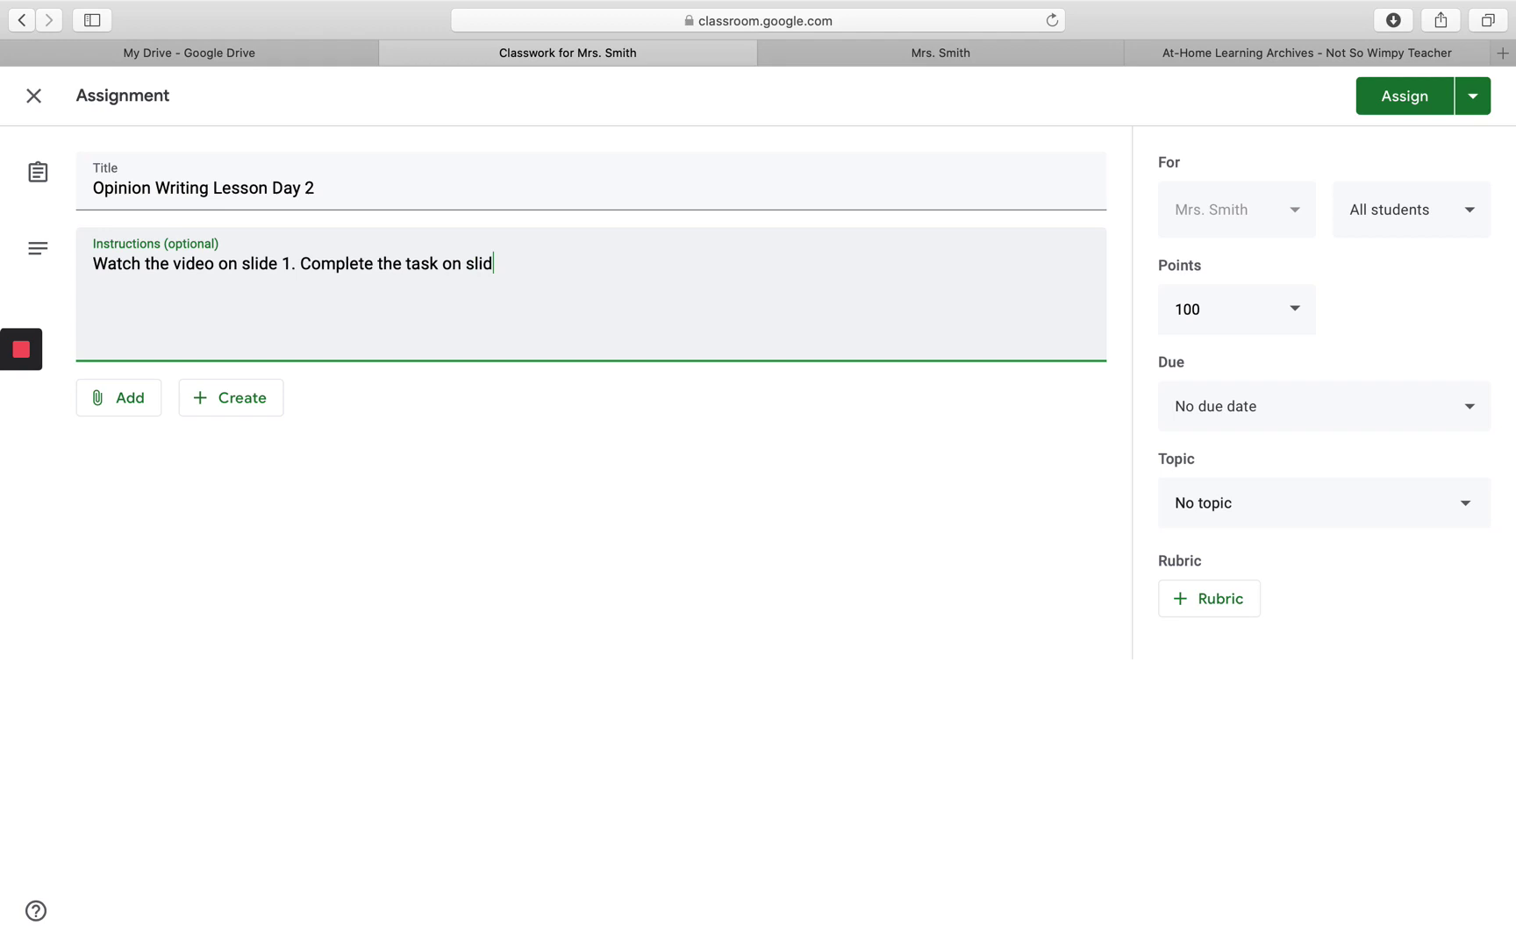
type("e 2. Be ")
type("sure to submit t")
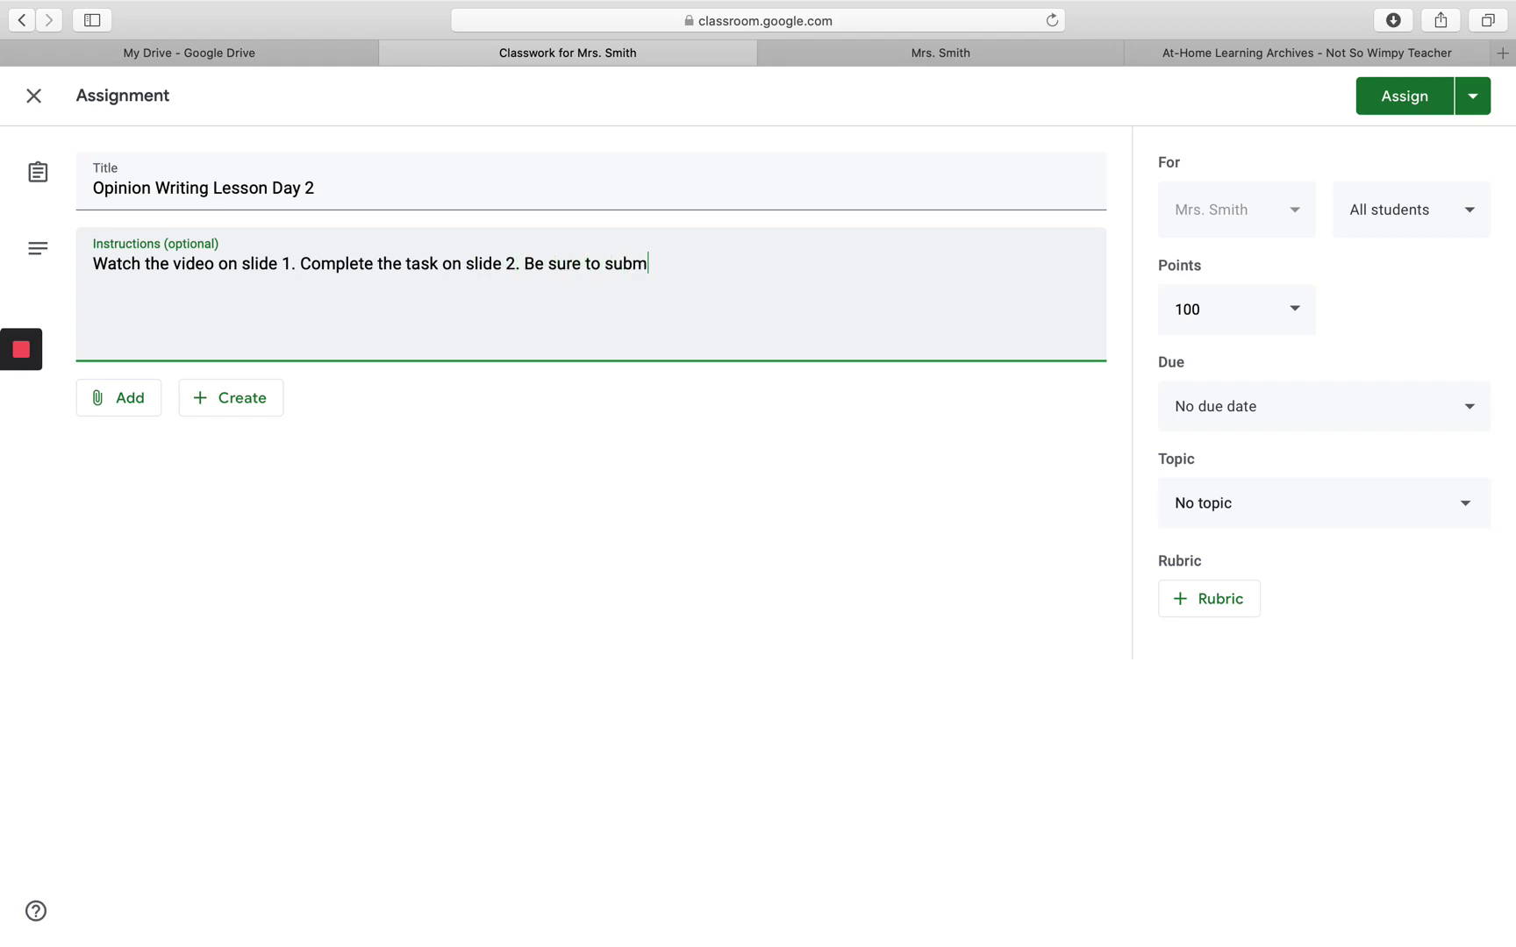
type("he assignm")
type("ent when you")
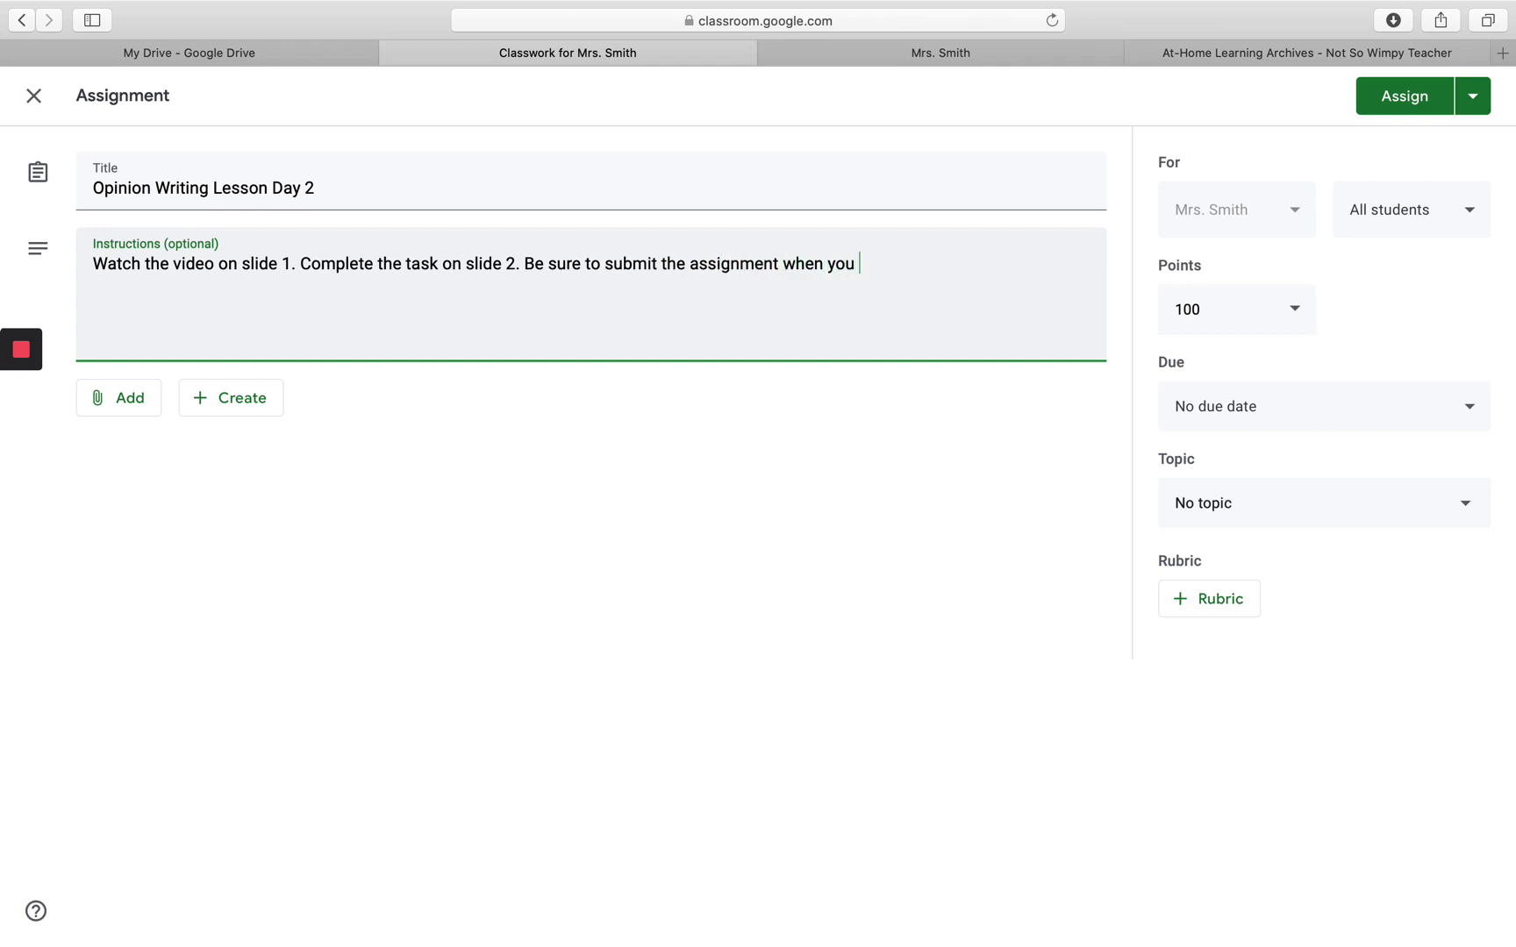
type("are done.")
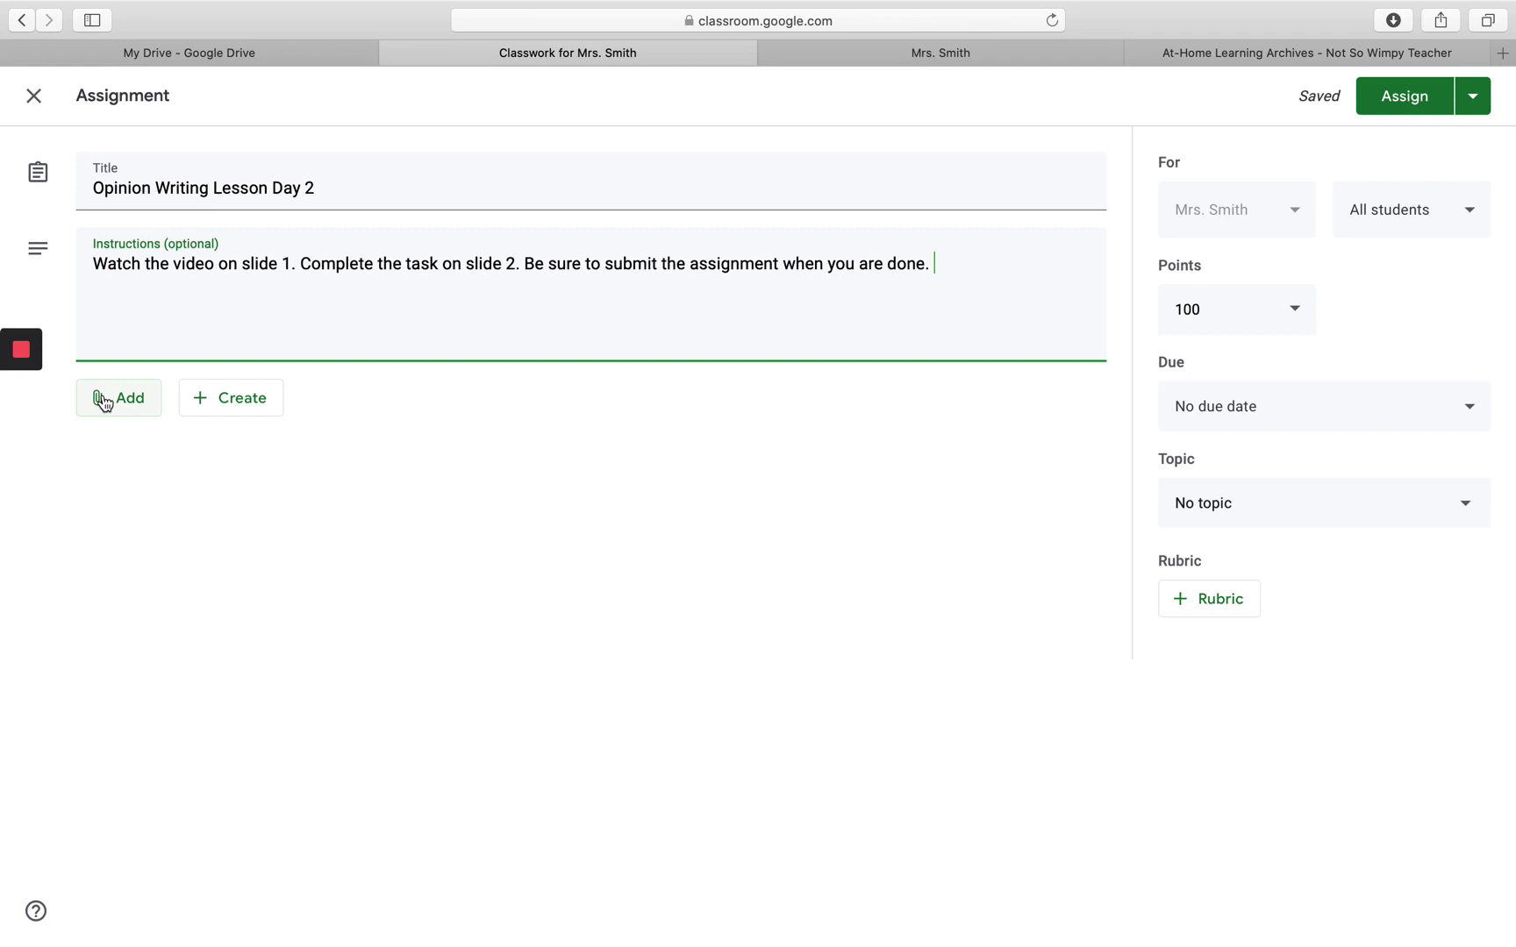
Attach 'Copy of Opinion Writing: Day 2' from Google Drive to the assignment.
left_click(106, 405)
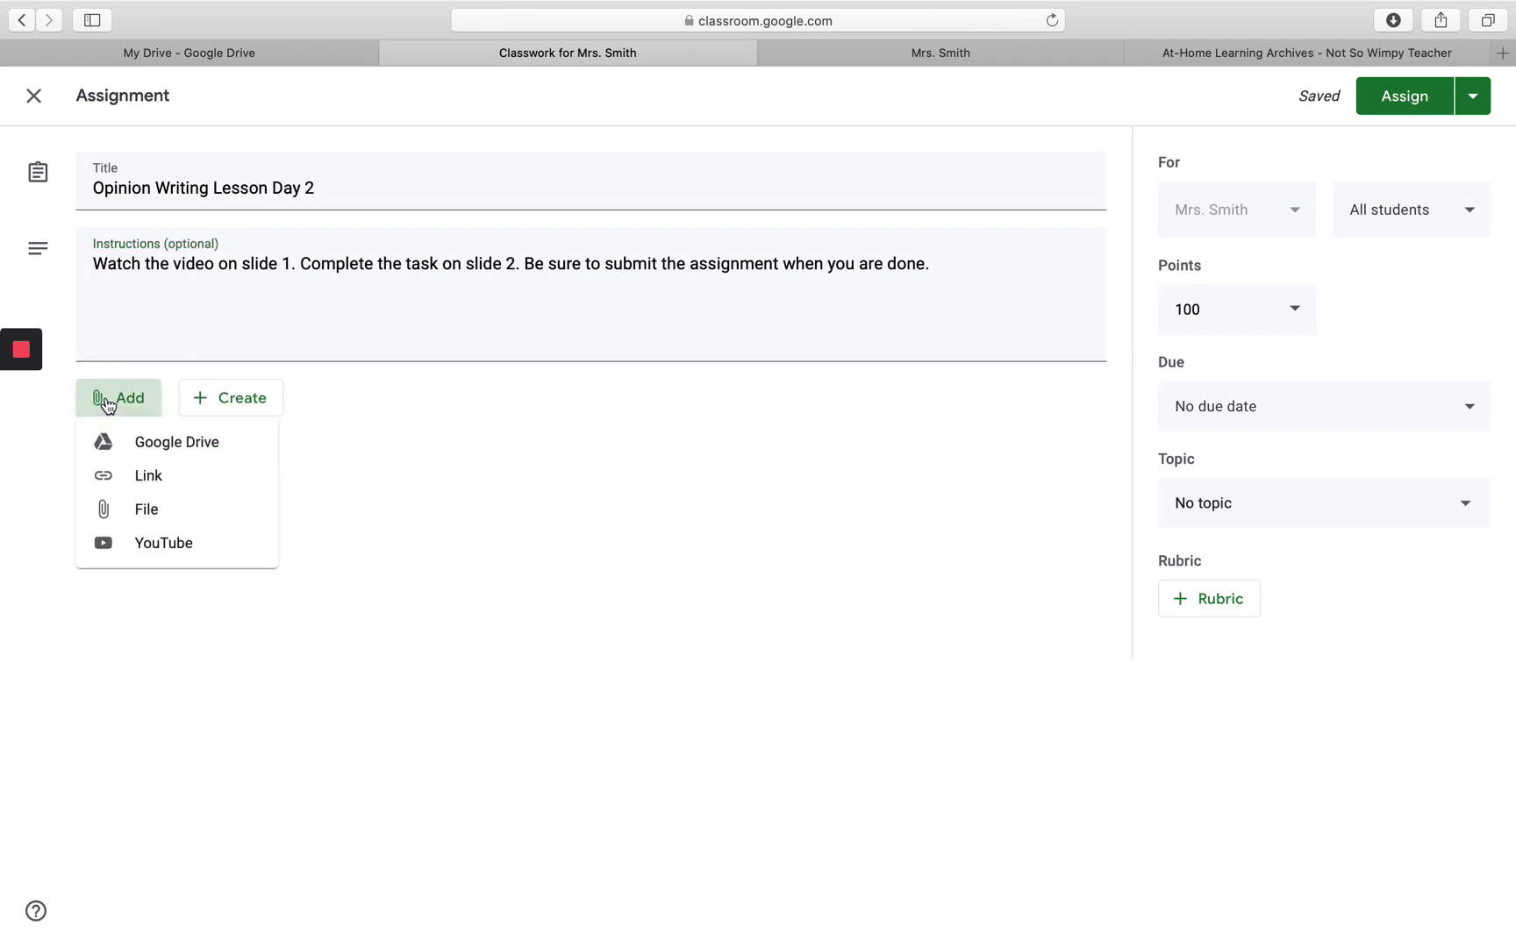
left_click(155, 449)
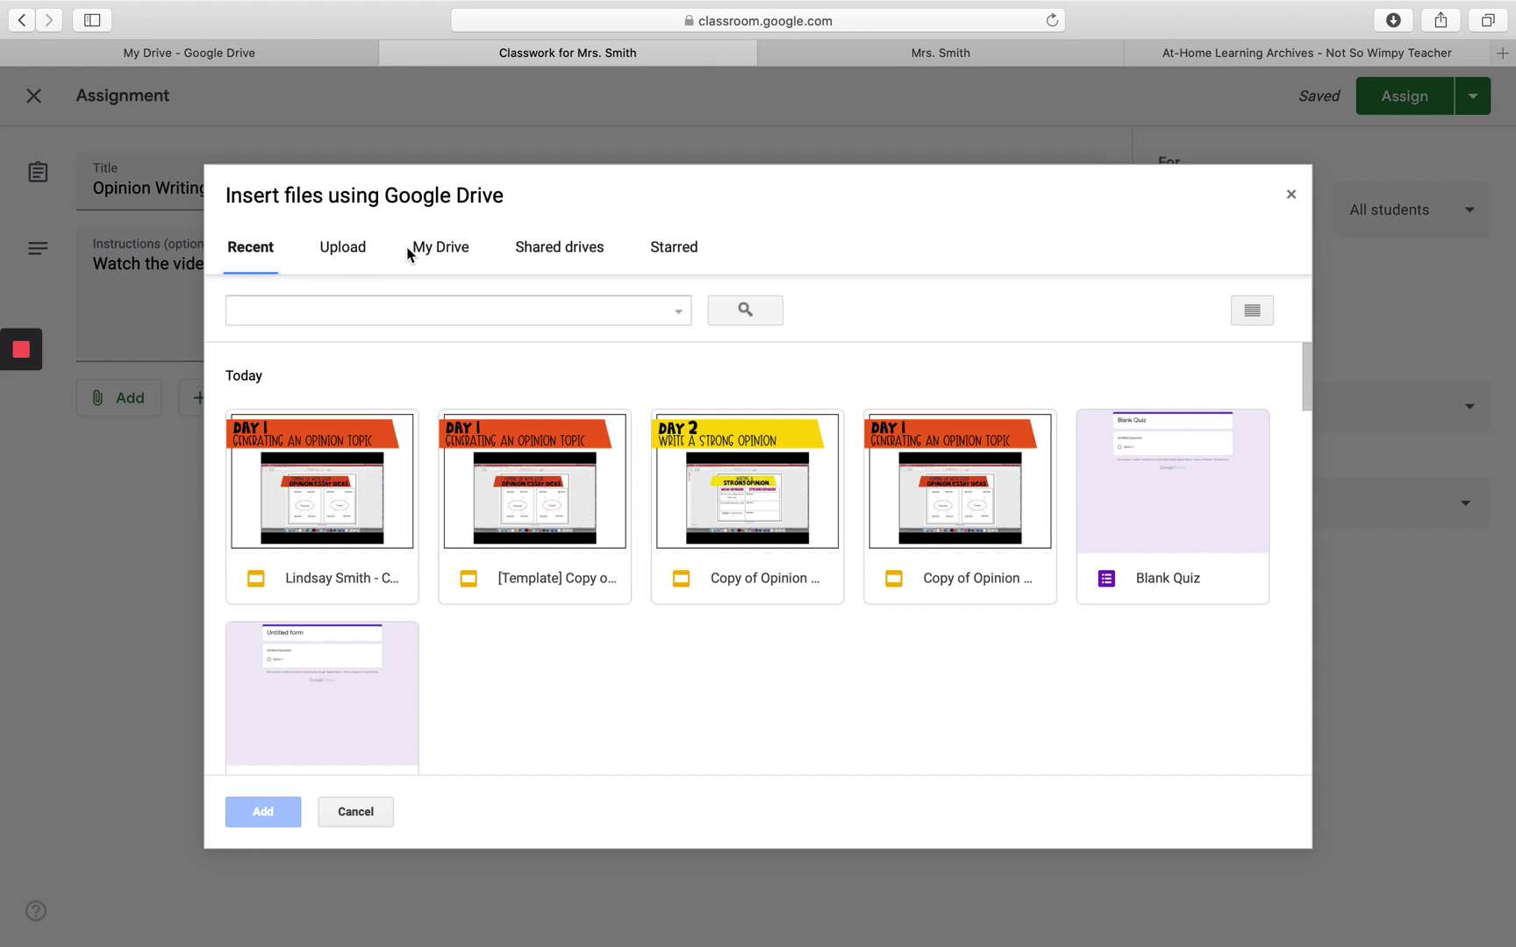
left_click(440, 248)
double_click(747, 487)
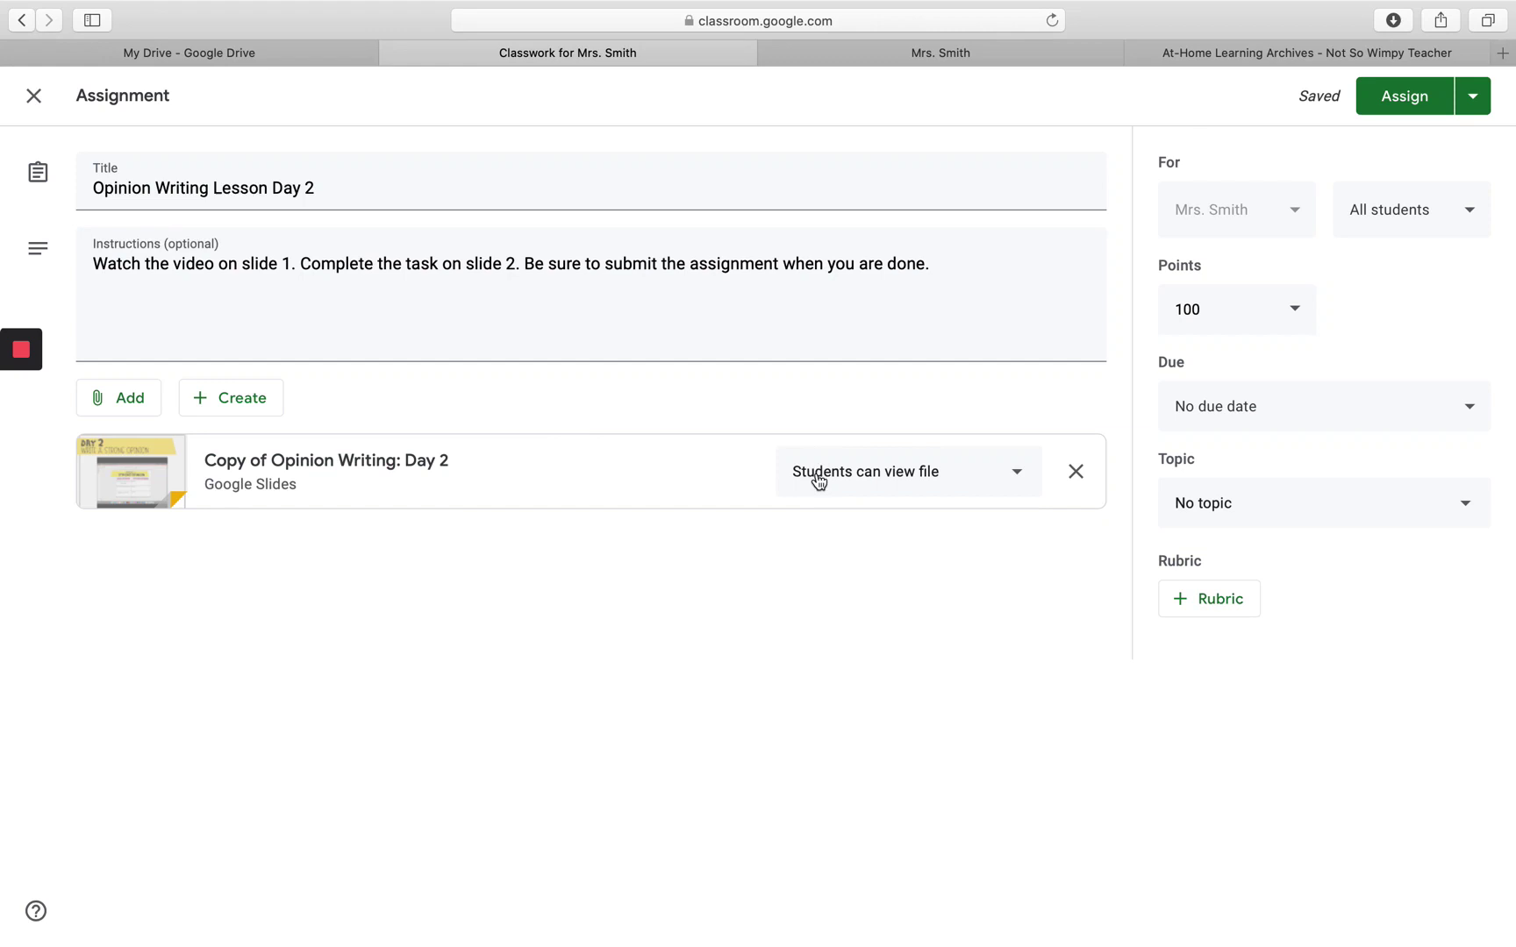
Change the slides' sharing from 'Students can view file' to 'Make a copy for each student'.
left_click(1020, 476)
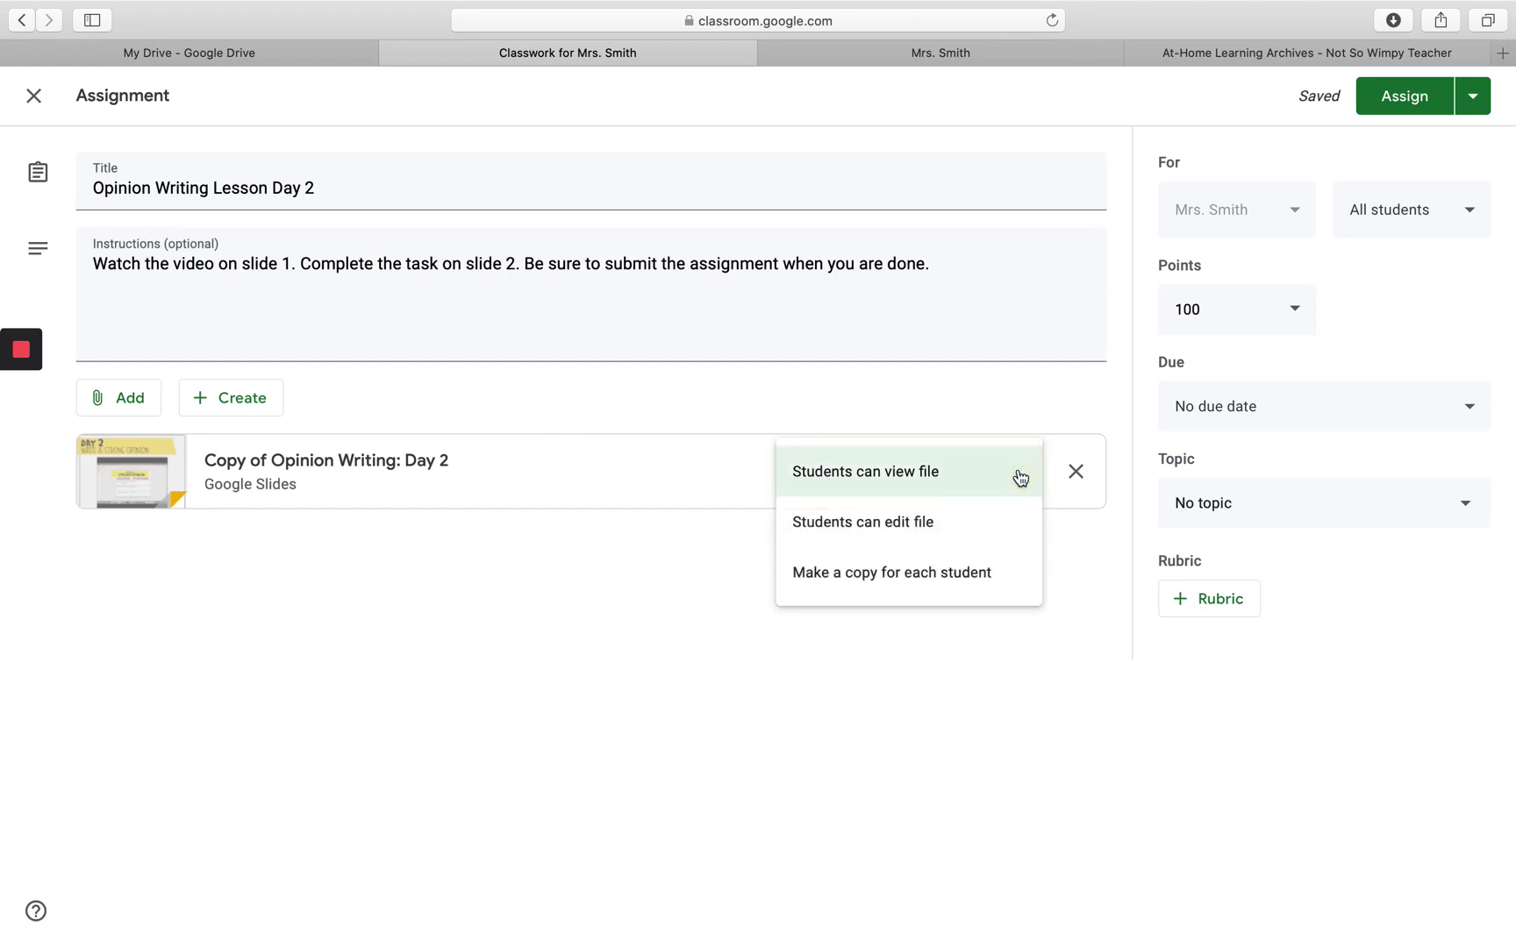
left_click(879, 581)
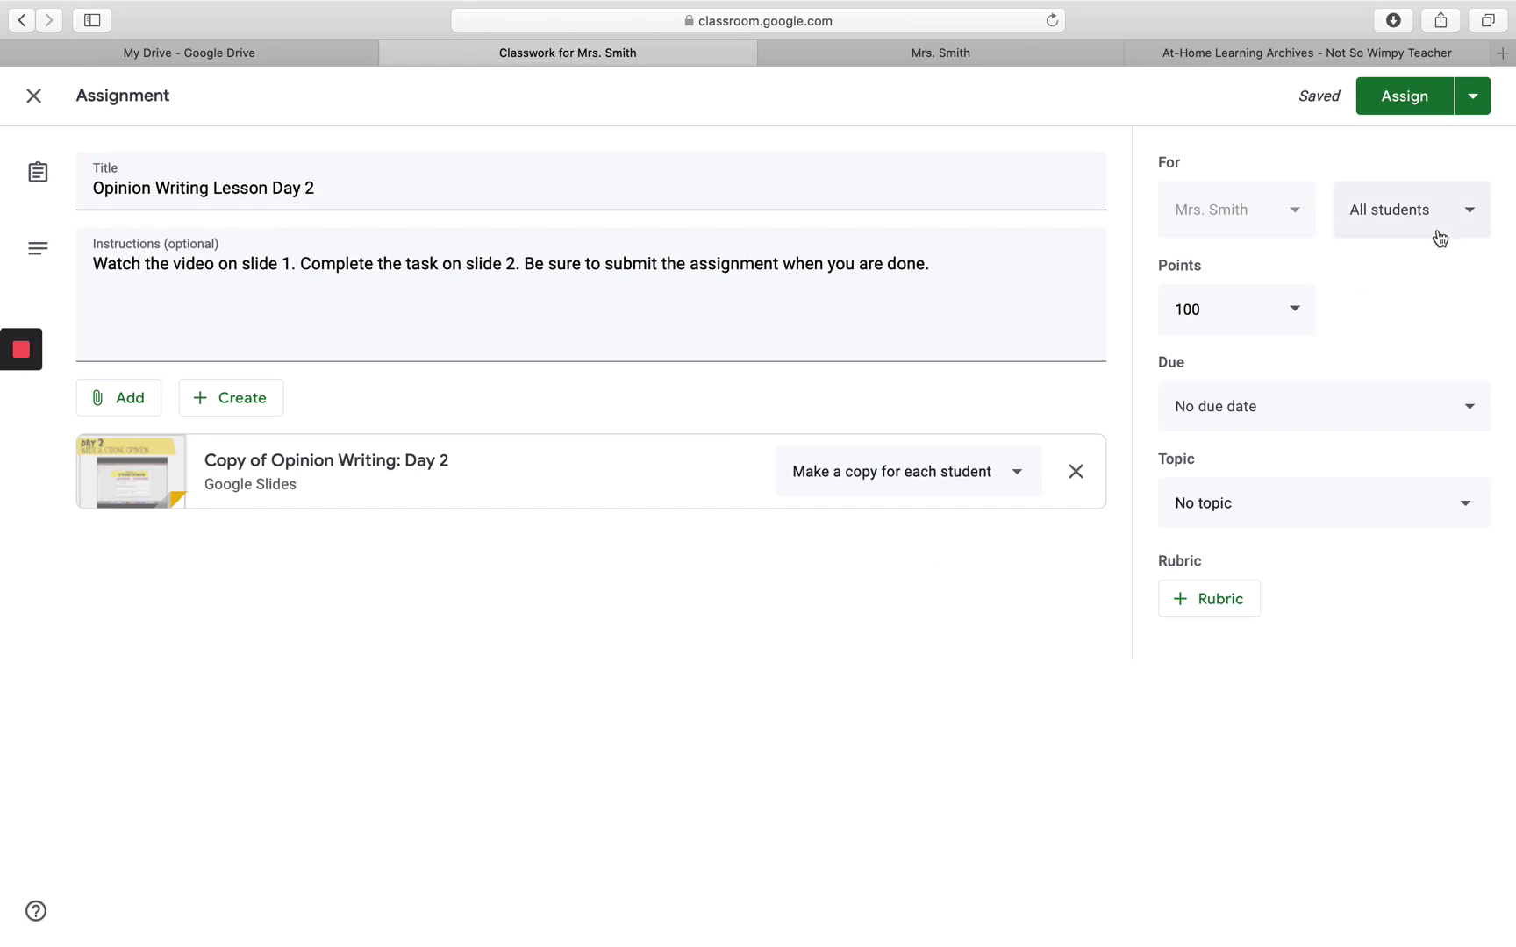
Set the assignment's due date to March 30.
left_click(1468, 408)
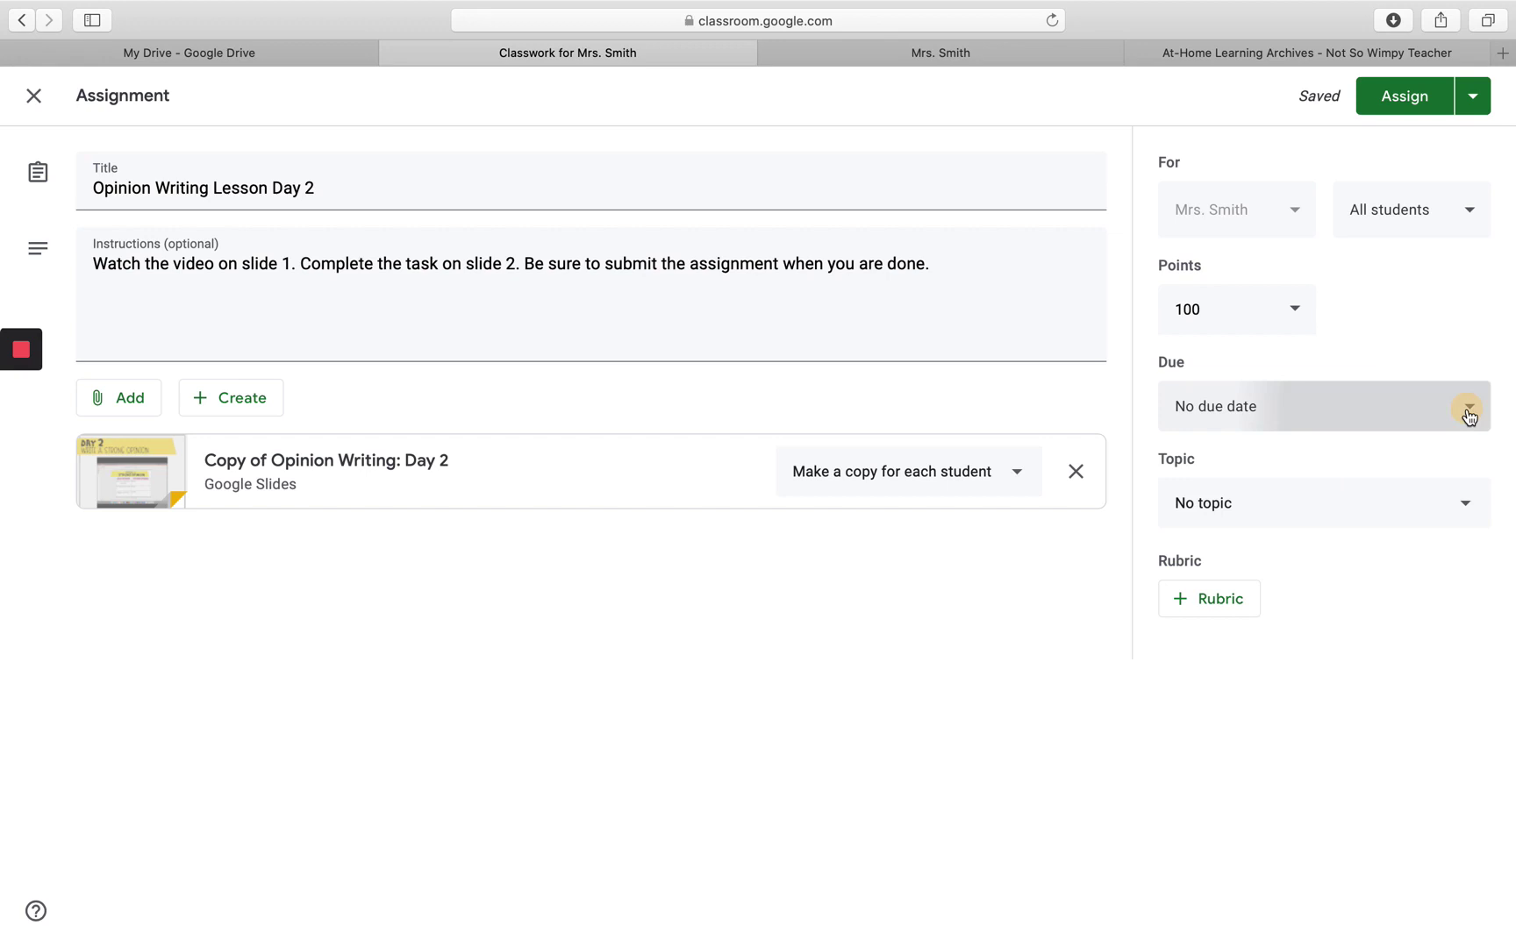
left_click(1367, 487)
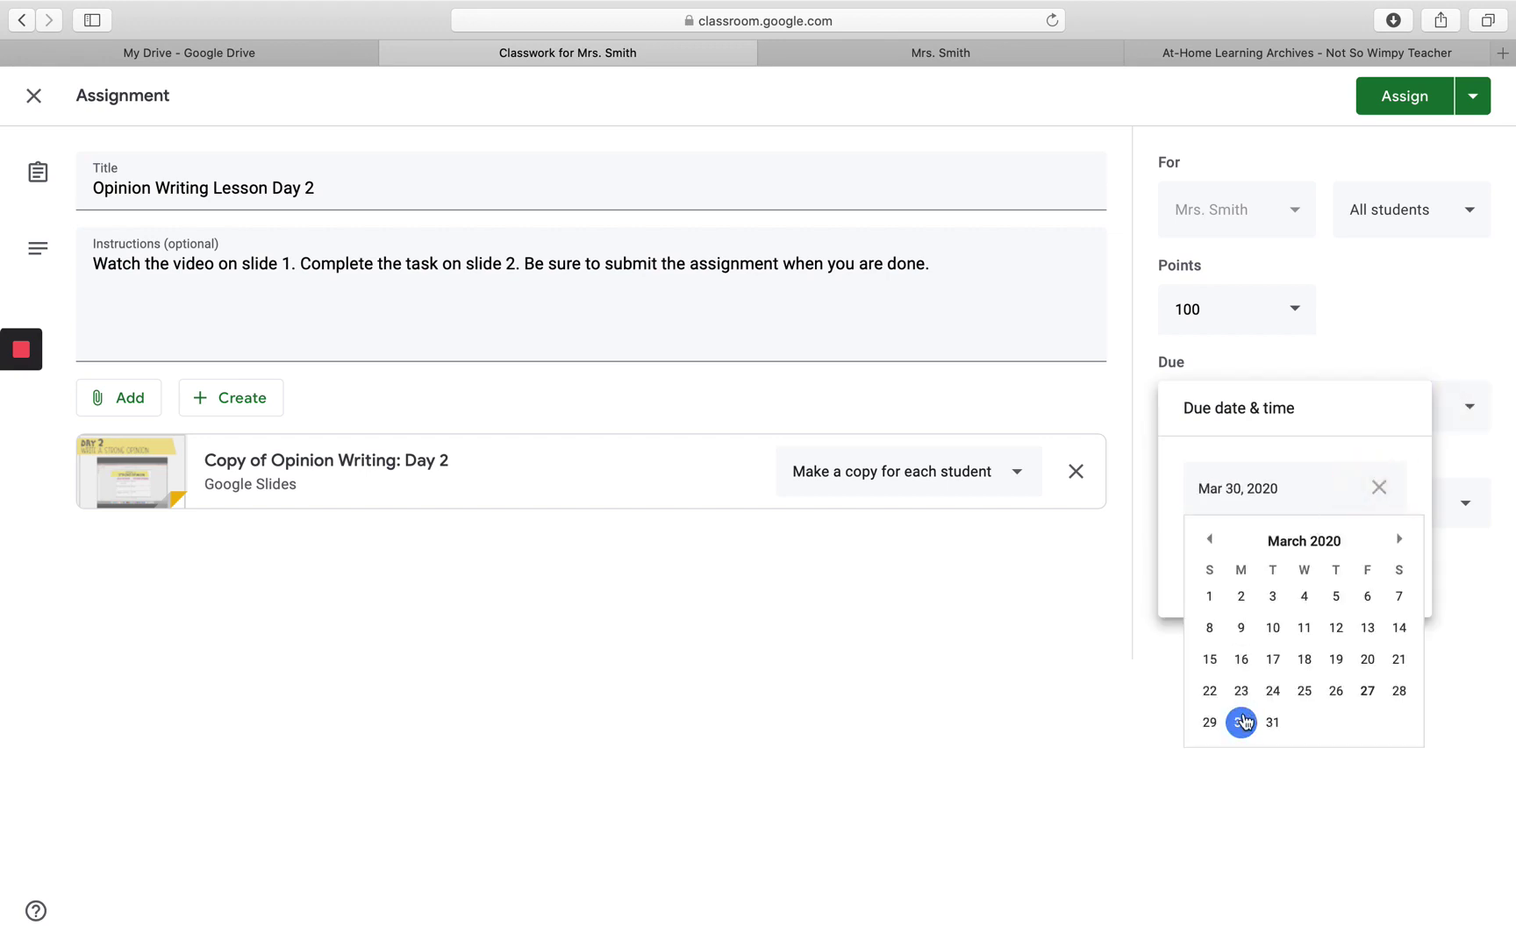
left_click(1240, 722)
left_click(1327, 718)
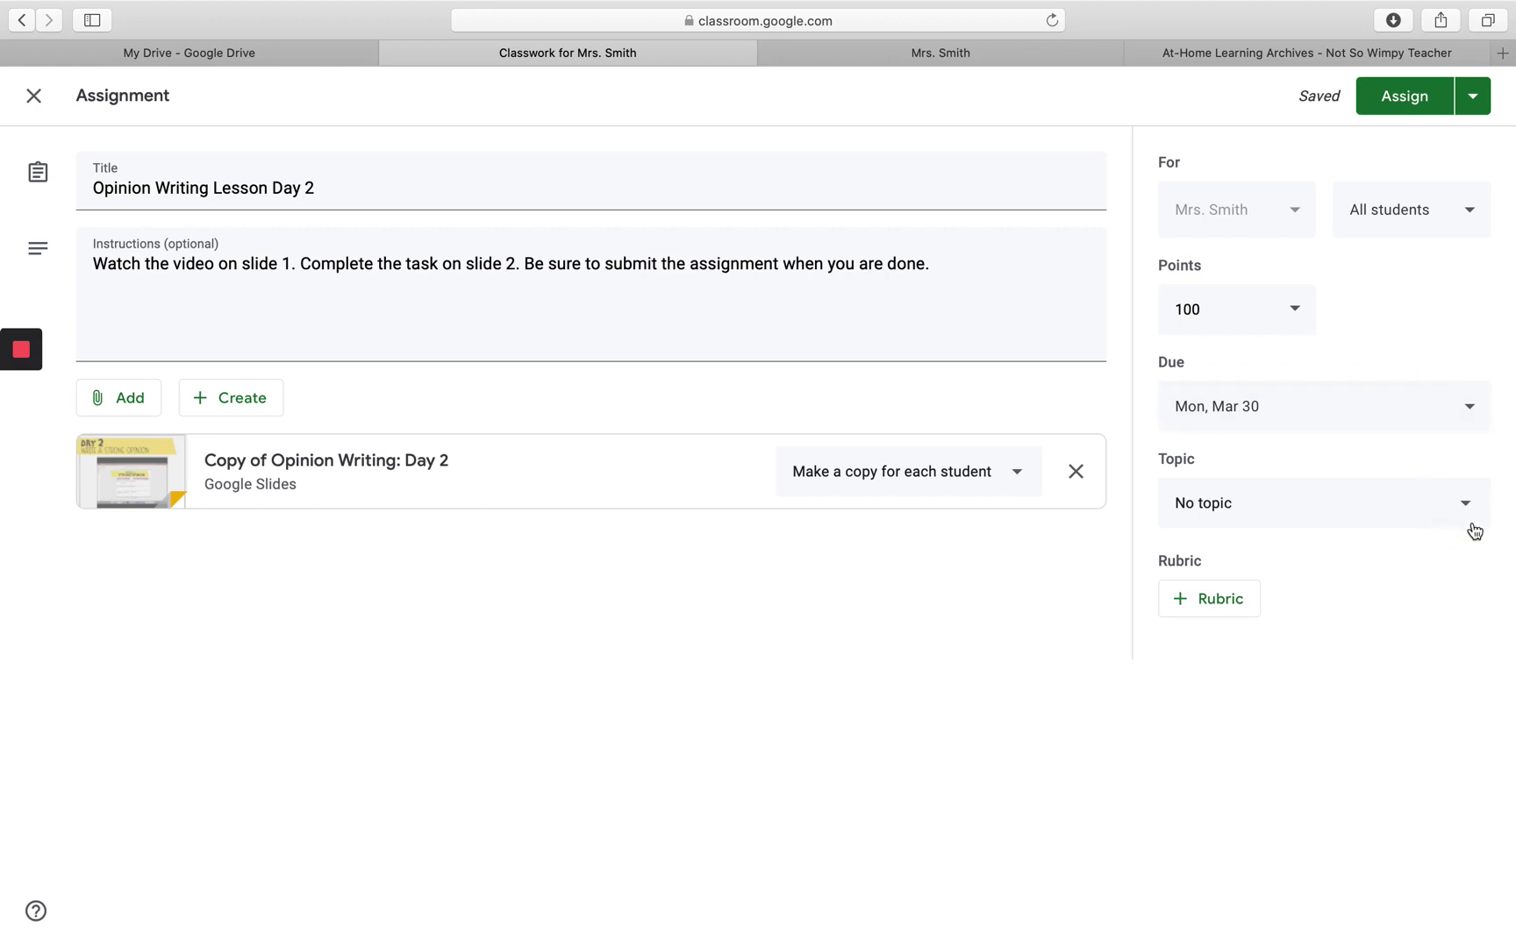
Assign the work to only one student in the student list.
left_click(1464, 224)
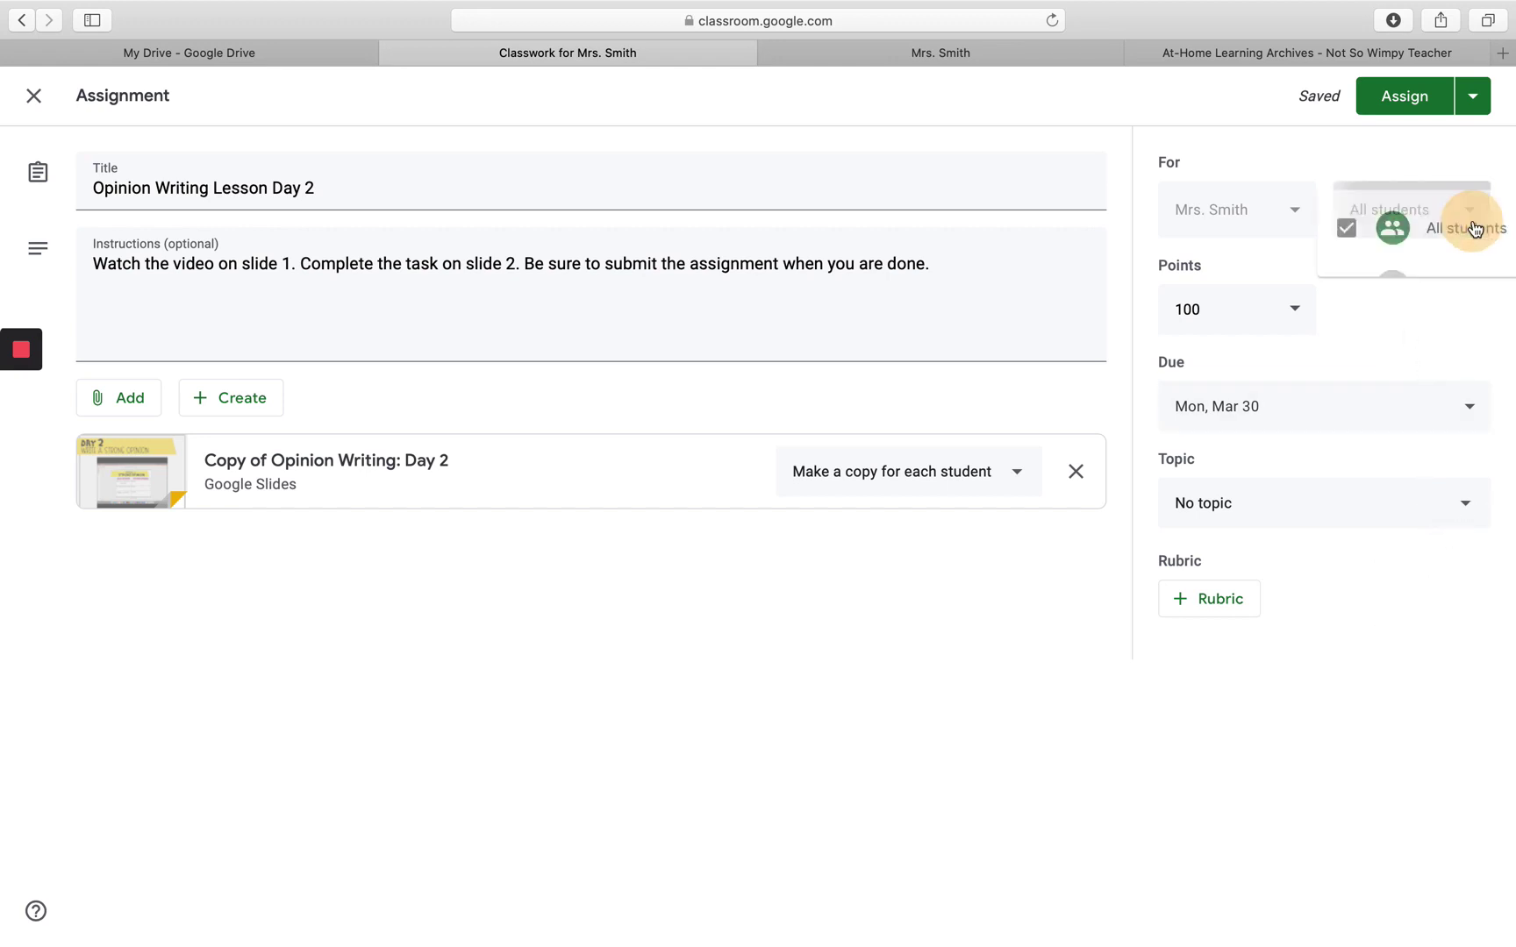
left_click(1260, 334)
left_click(1259, 276)
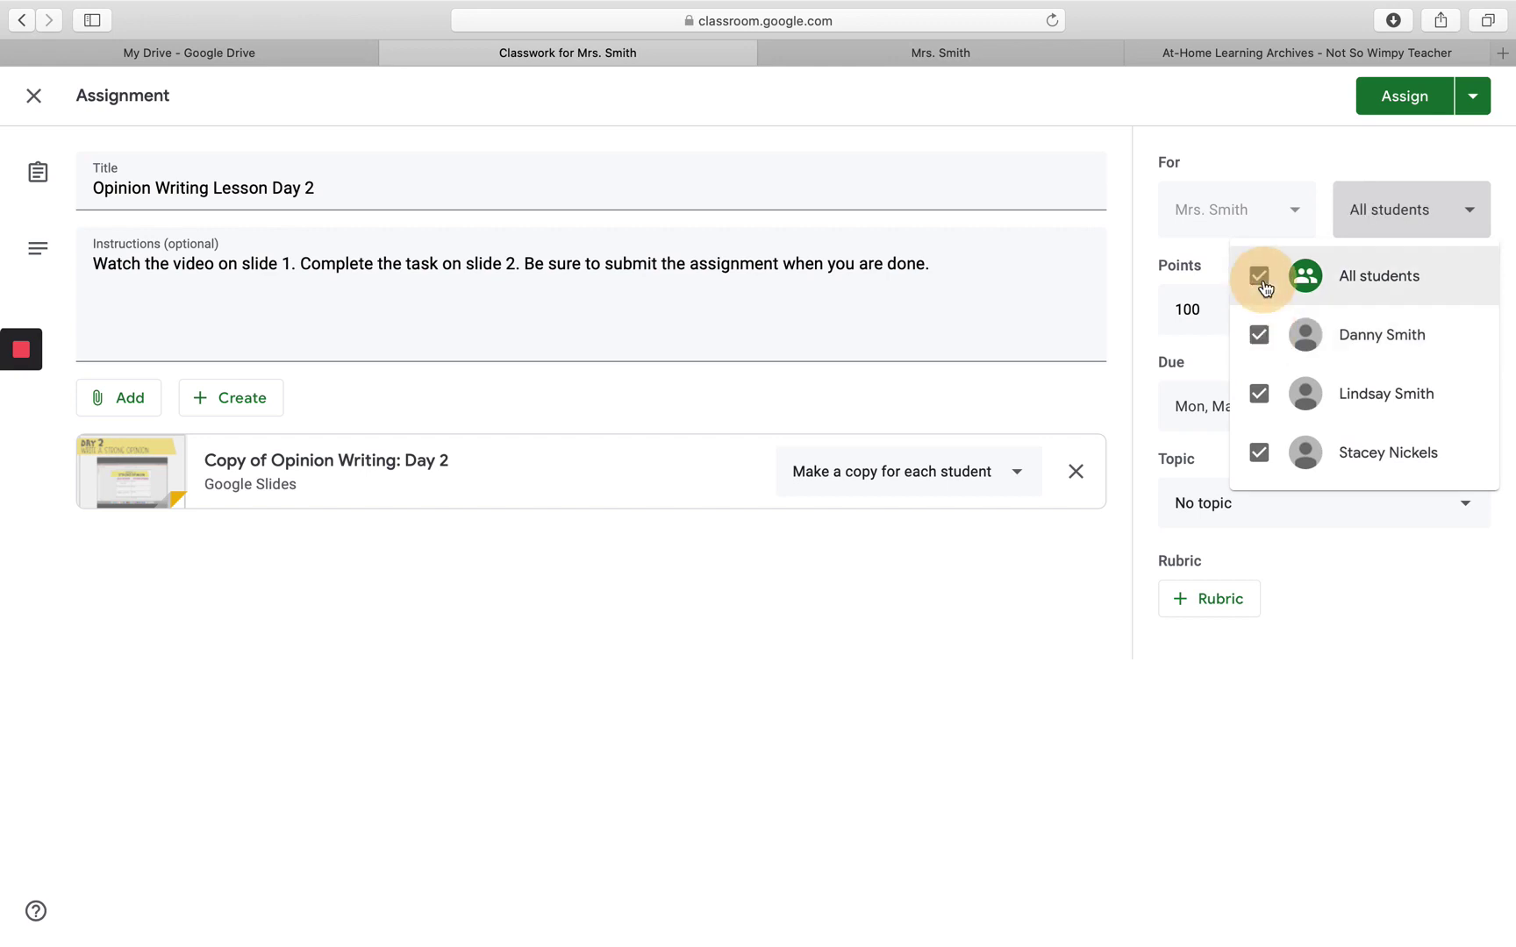
left_click(1259, 335)
left_click(1259, 452)
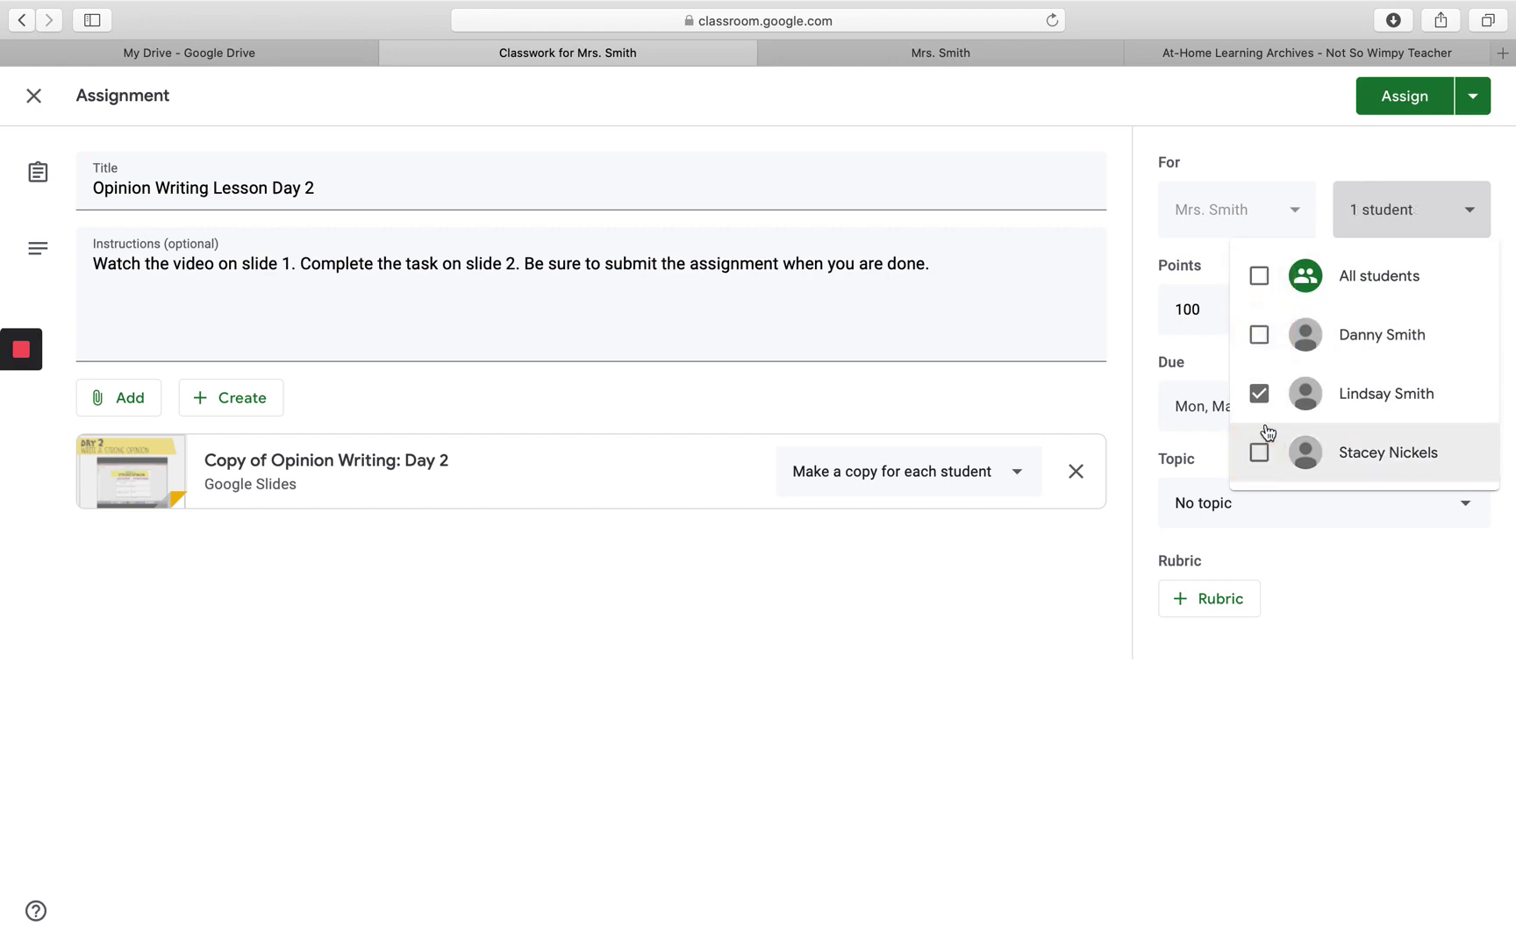
left_click(1385, 594)
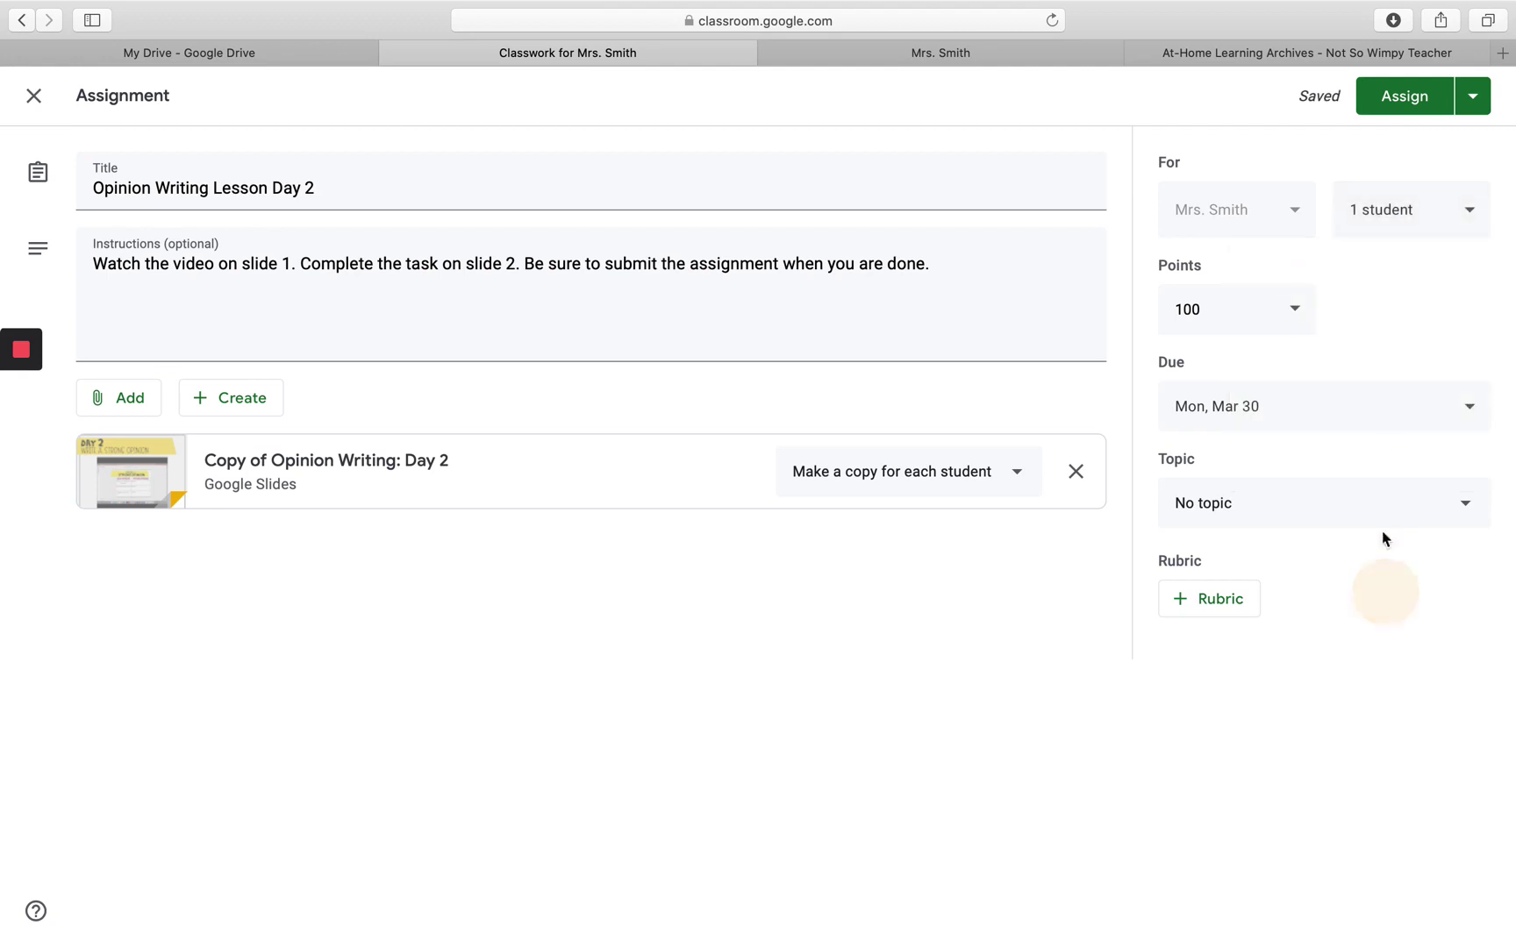
Assign Opinion Writing Lesson Day 2 and check that the class Stream lists it.
left_click(1411, 102)
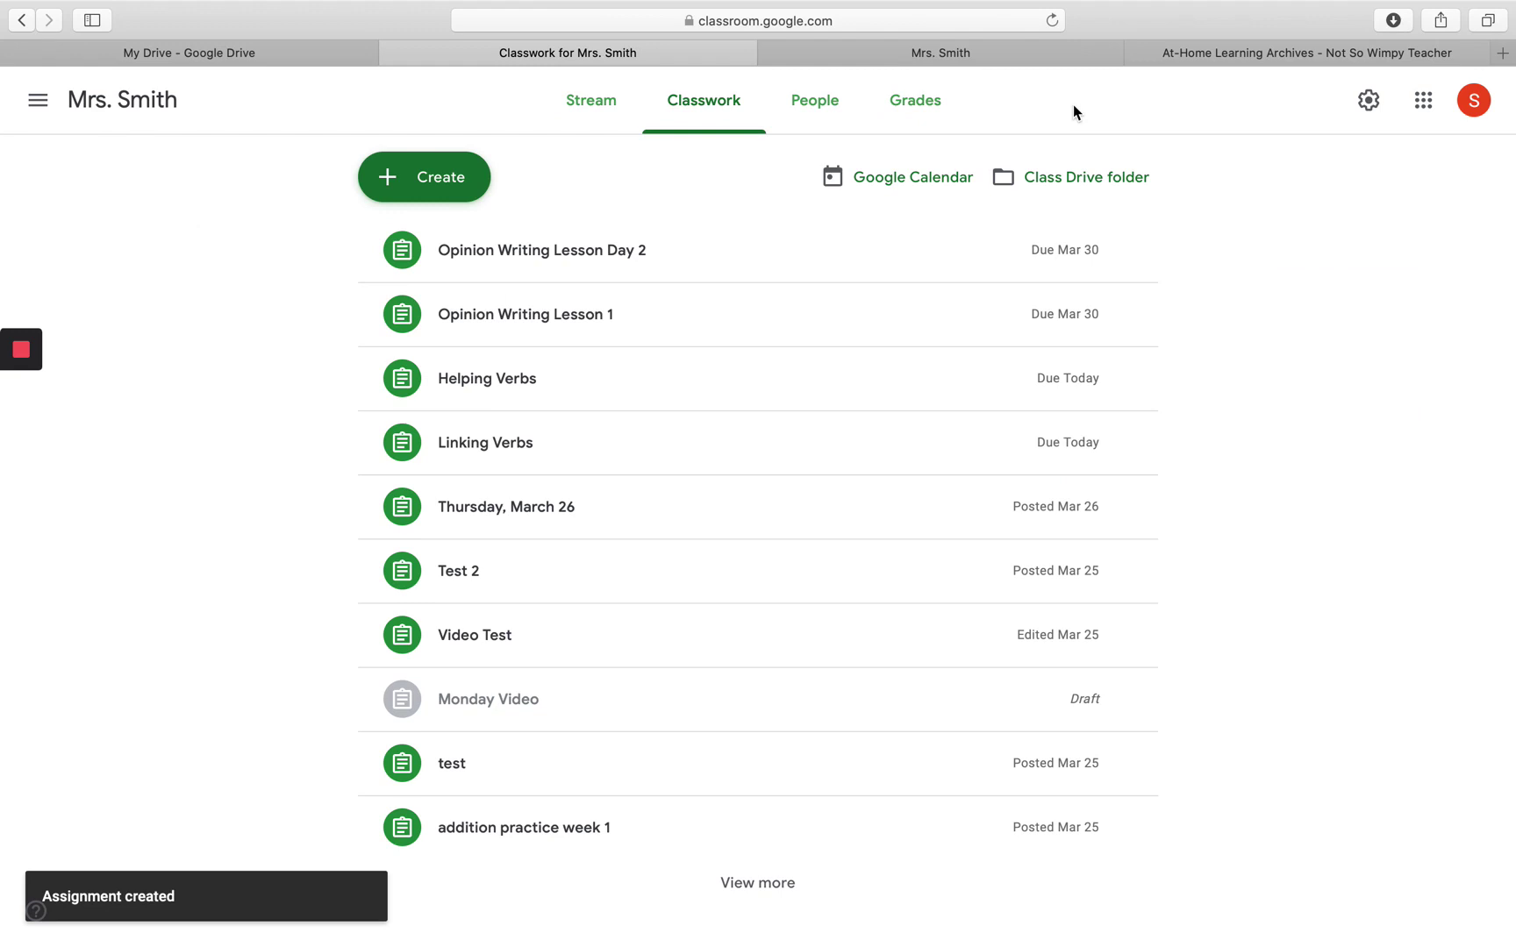
mouse_move(758, 250)
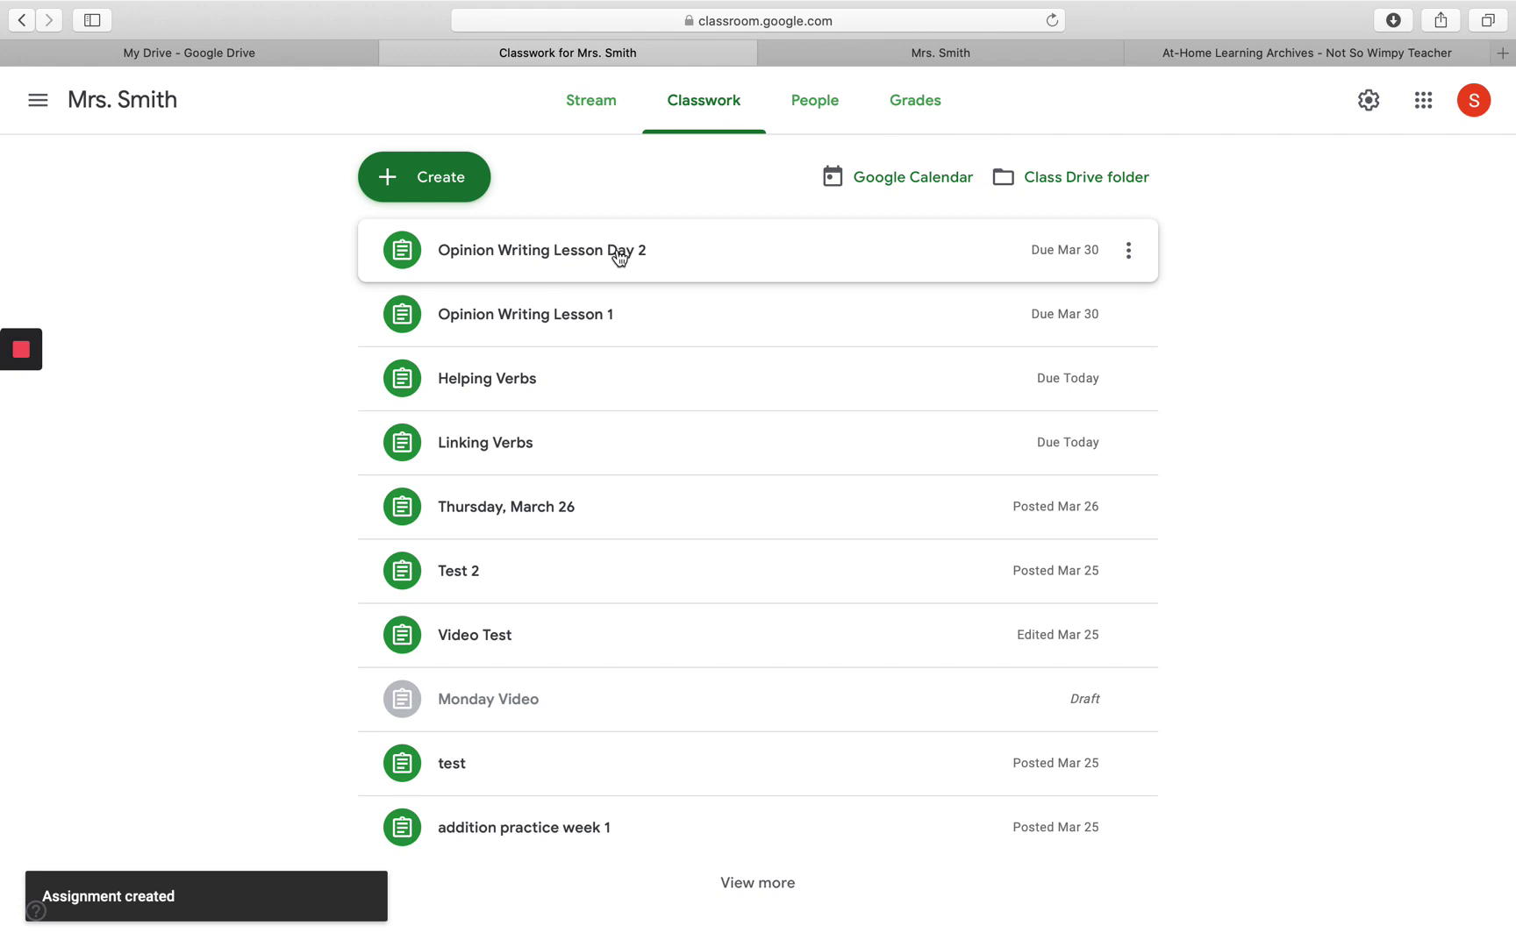
left_click(590, 100)
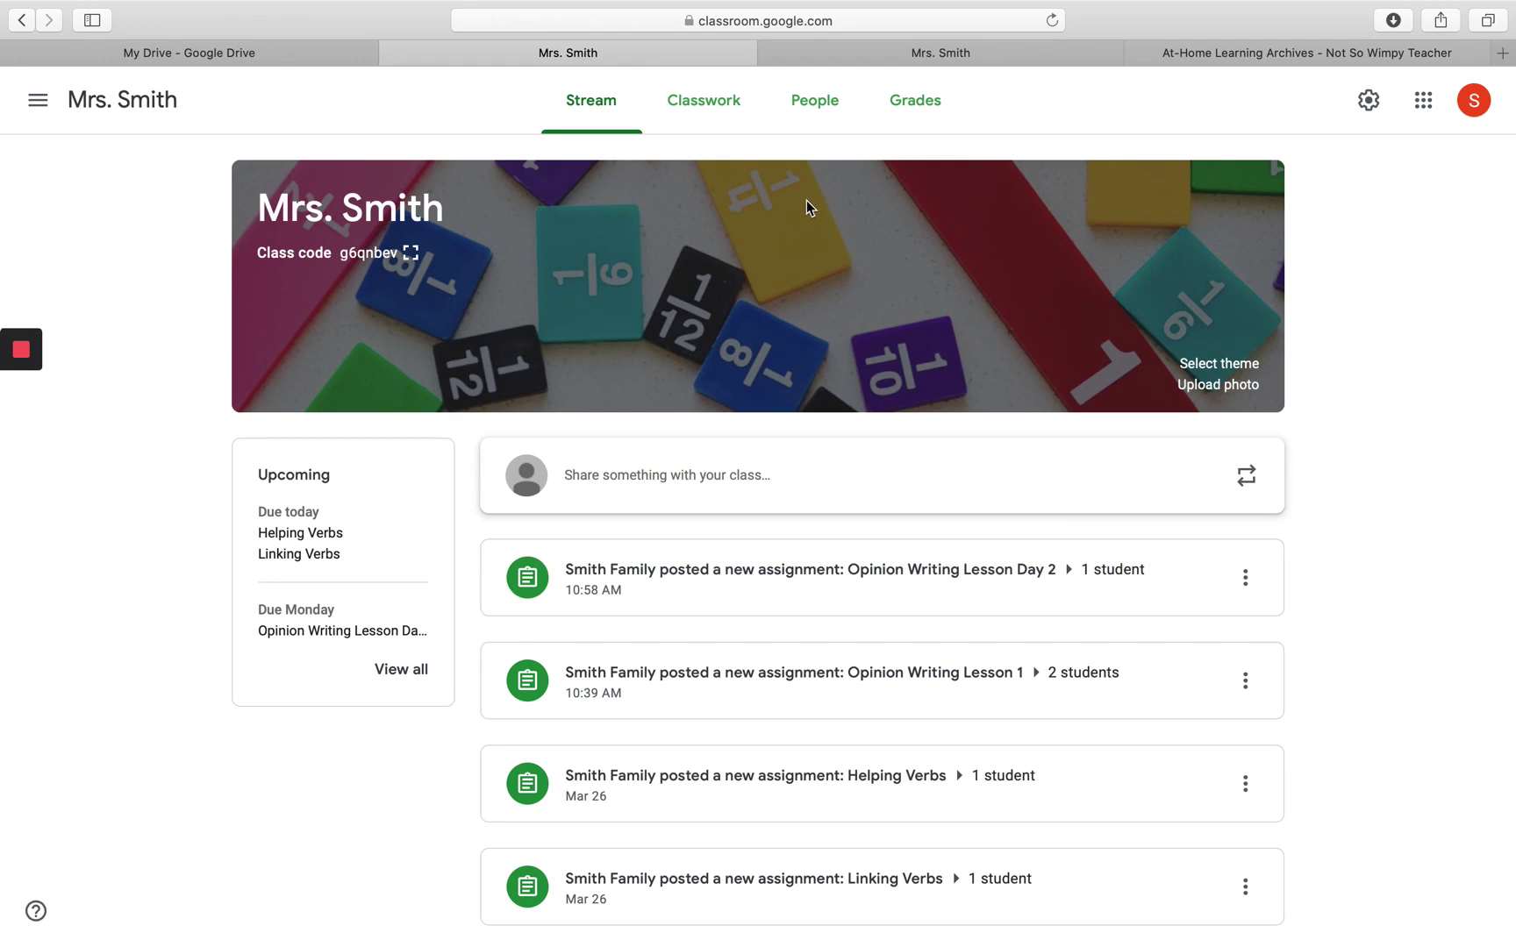
In the student's tab, reload the stream and open the Opinion Writing Lesson Day 2 post.
left_click(871, 56)
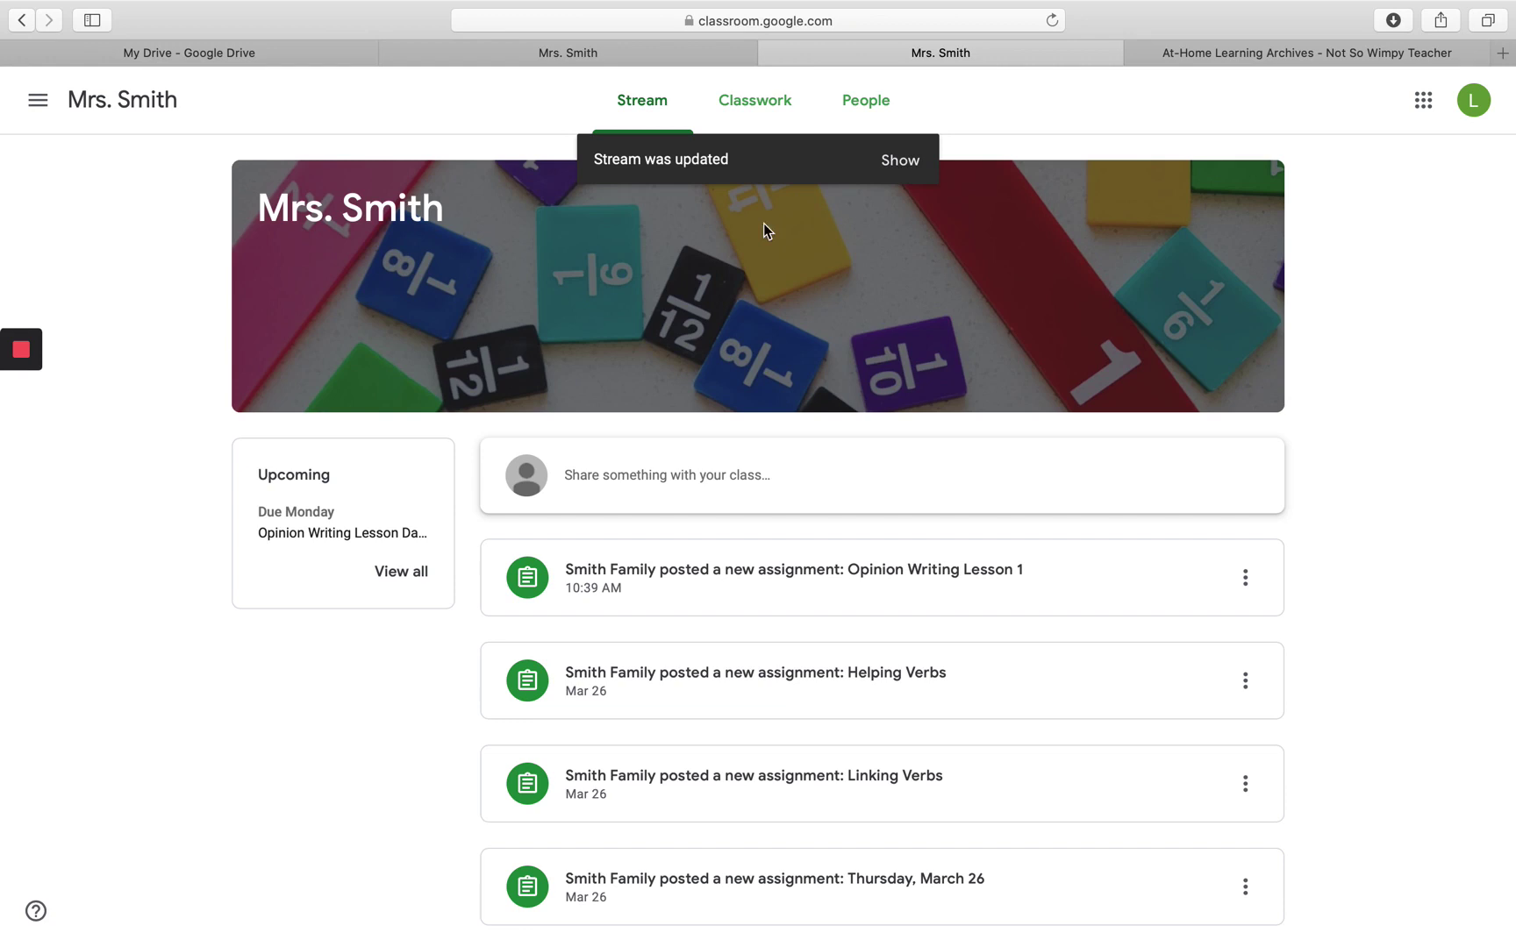
left_click(1053, 20)
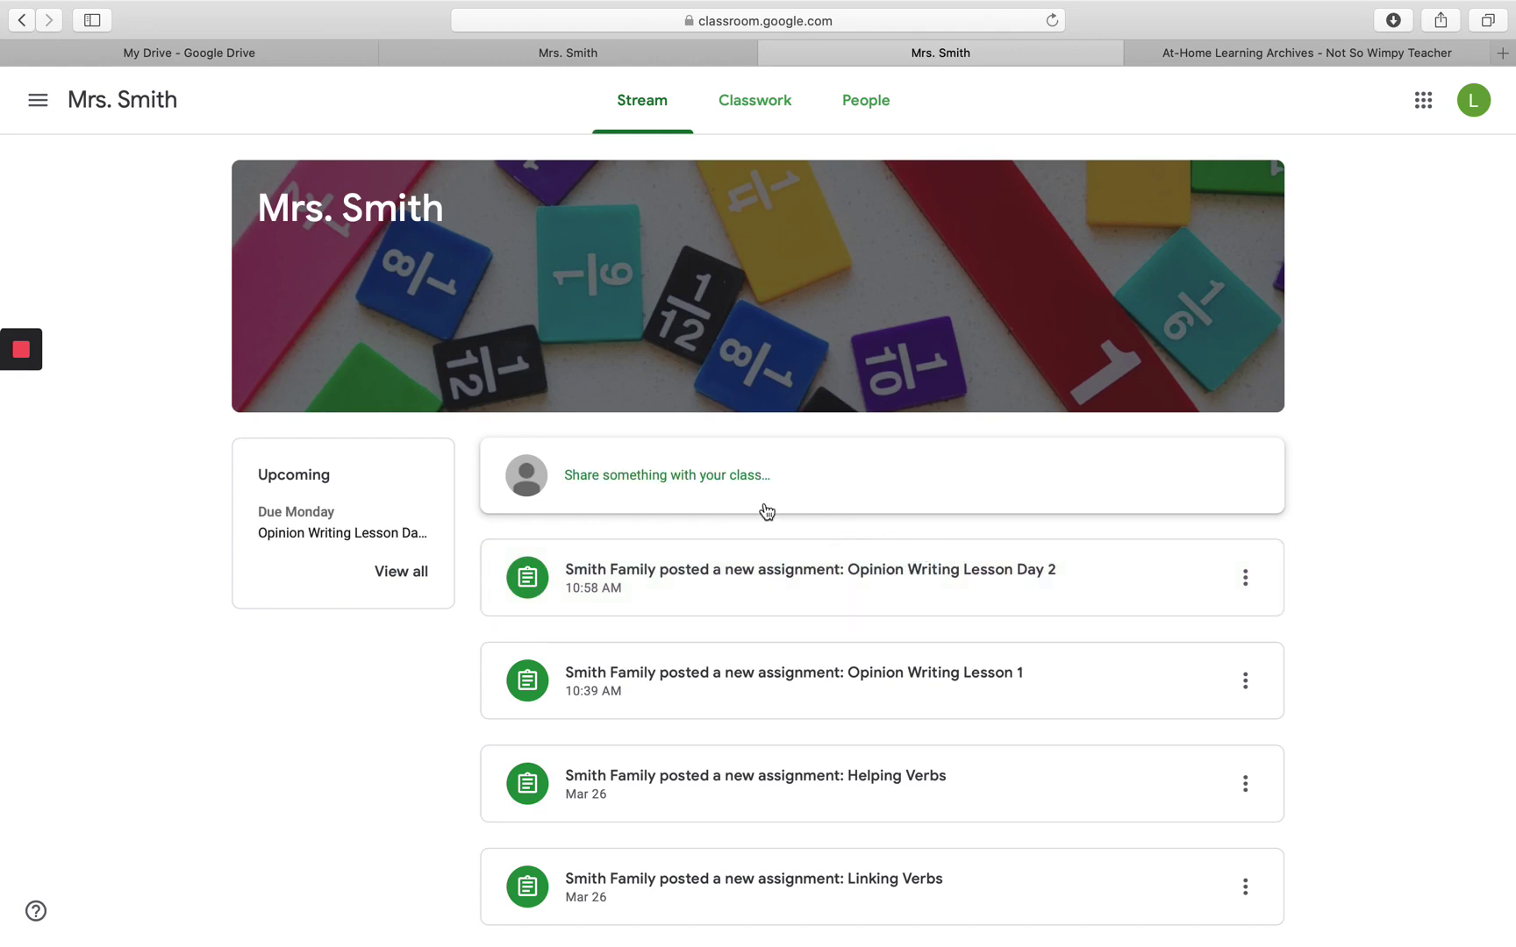
left_click(740, 572)
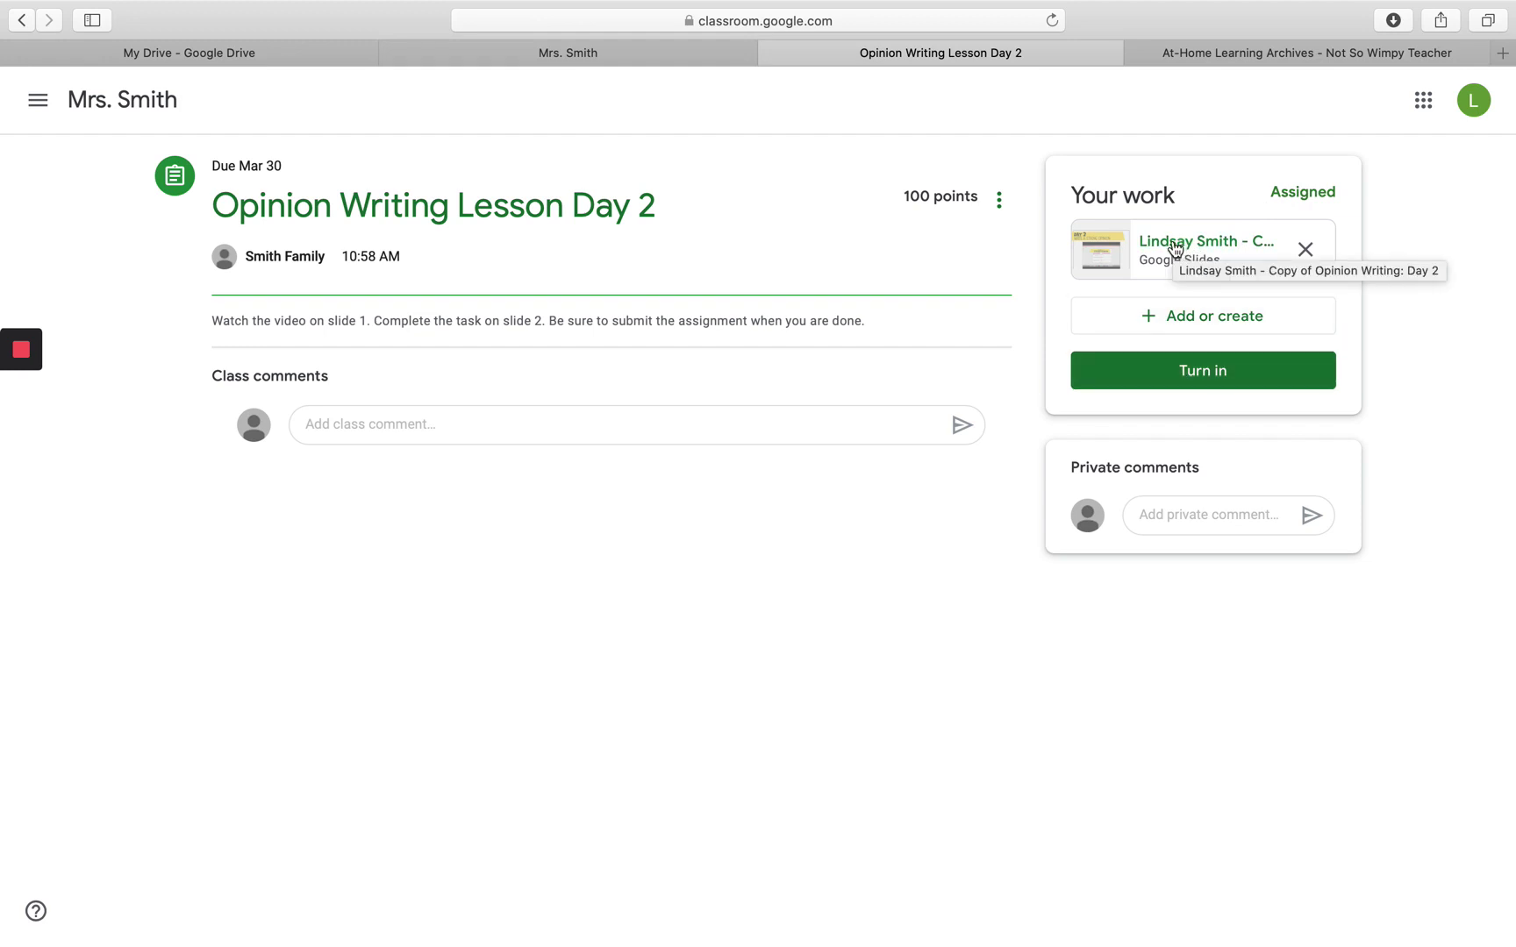
Open the student's Day 2 slides copy, review both slides, and briefly play the lesson video.
left_click(1174, 248)
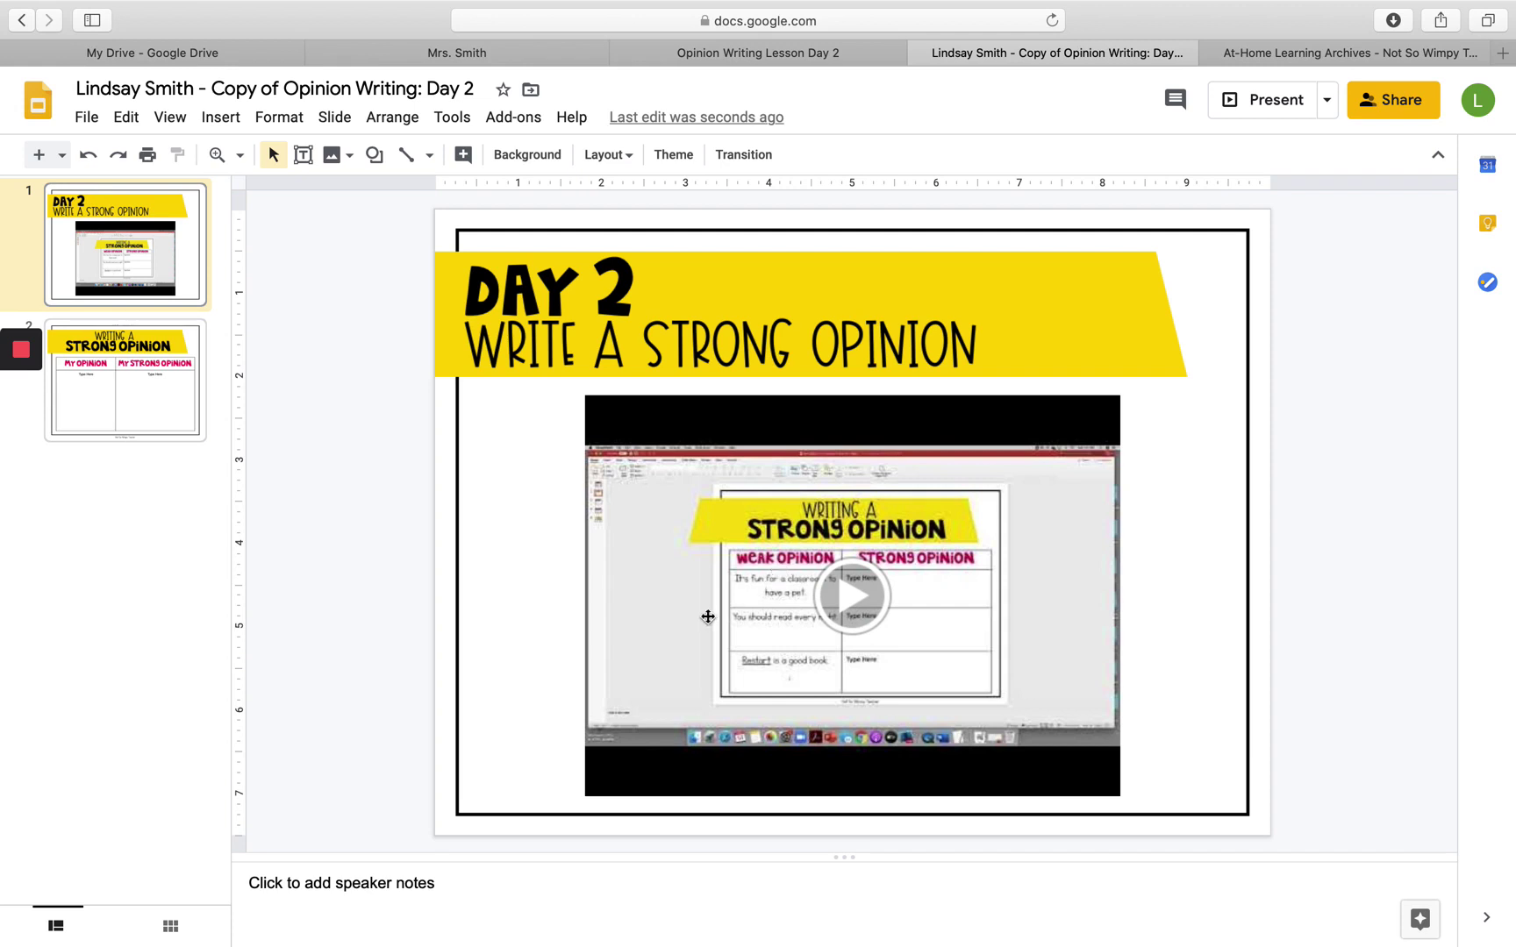
left_click(149, 399)
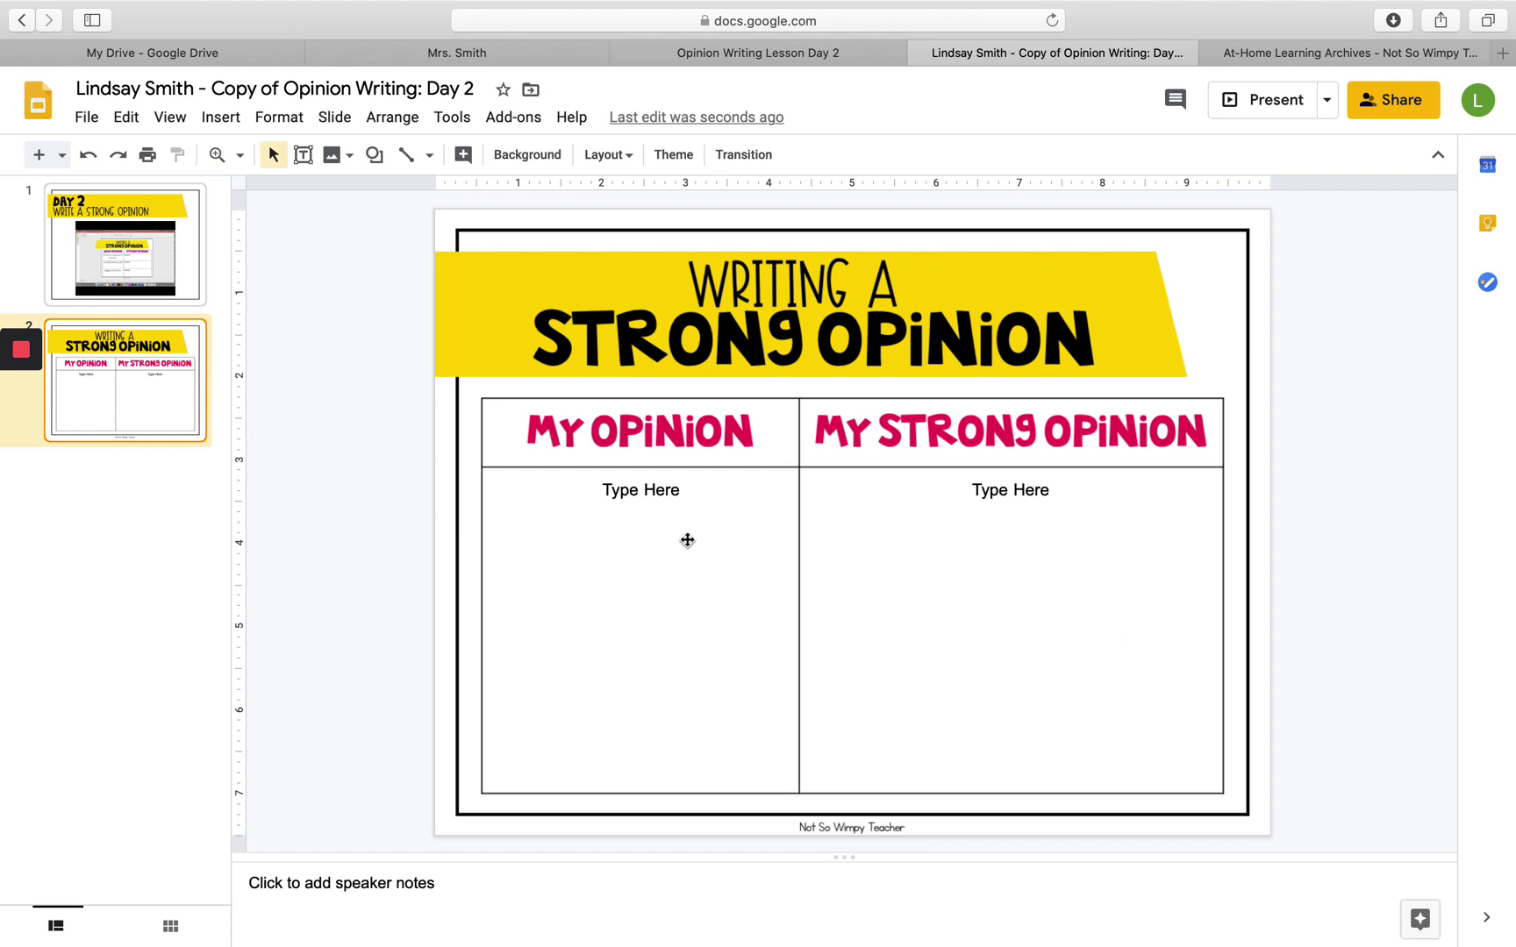
left_click(141, 241)
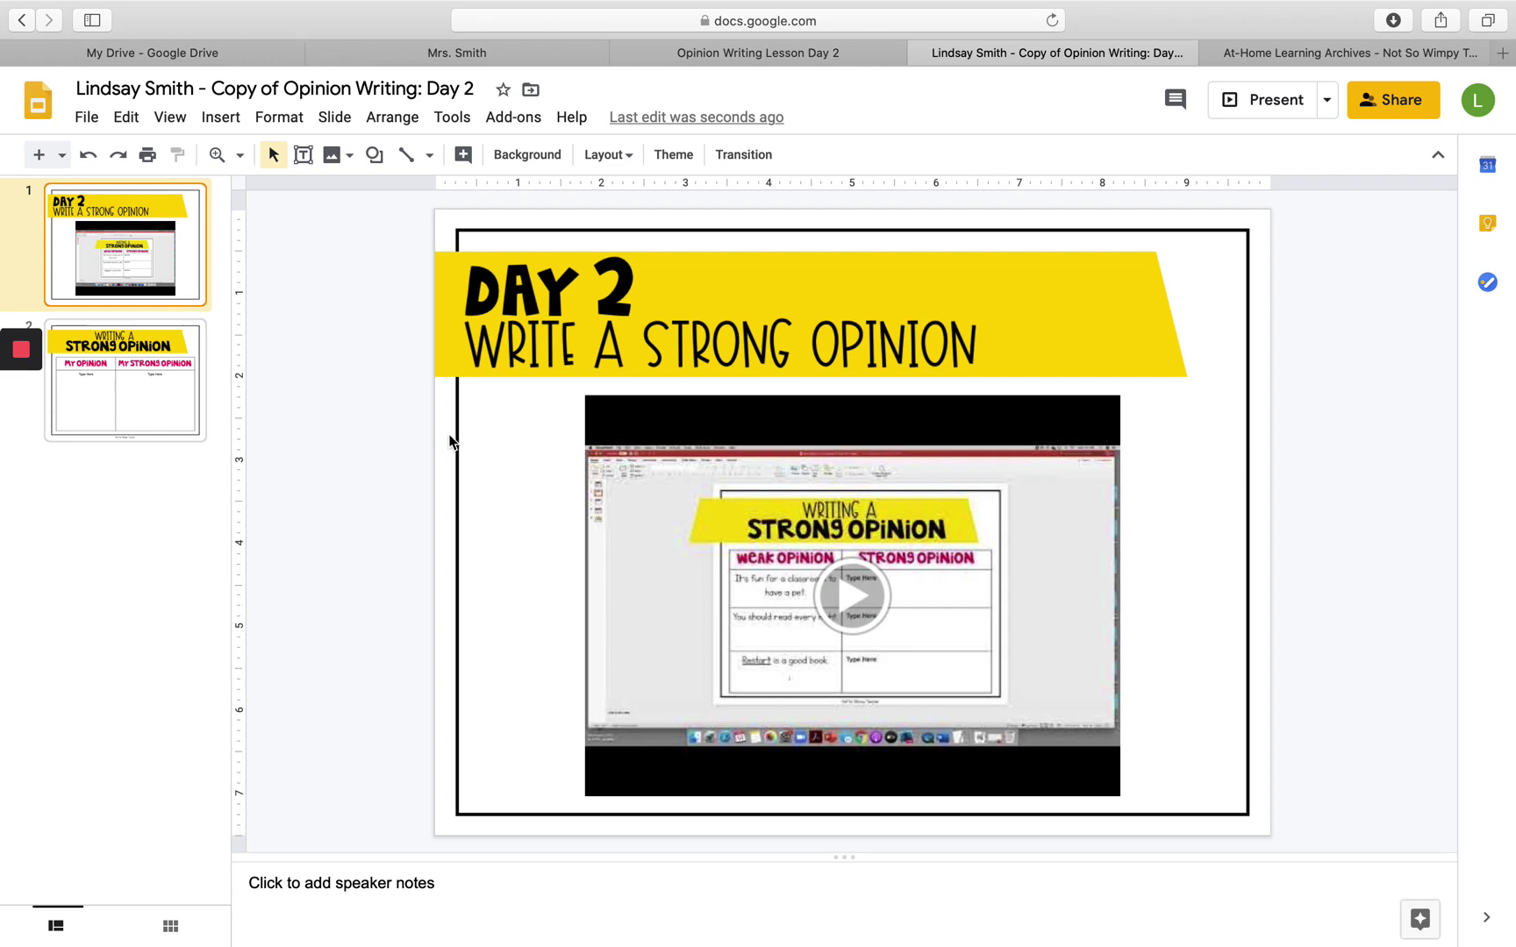
left_click(850, 594)
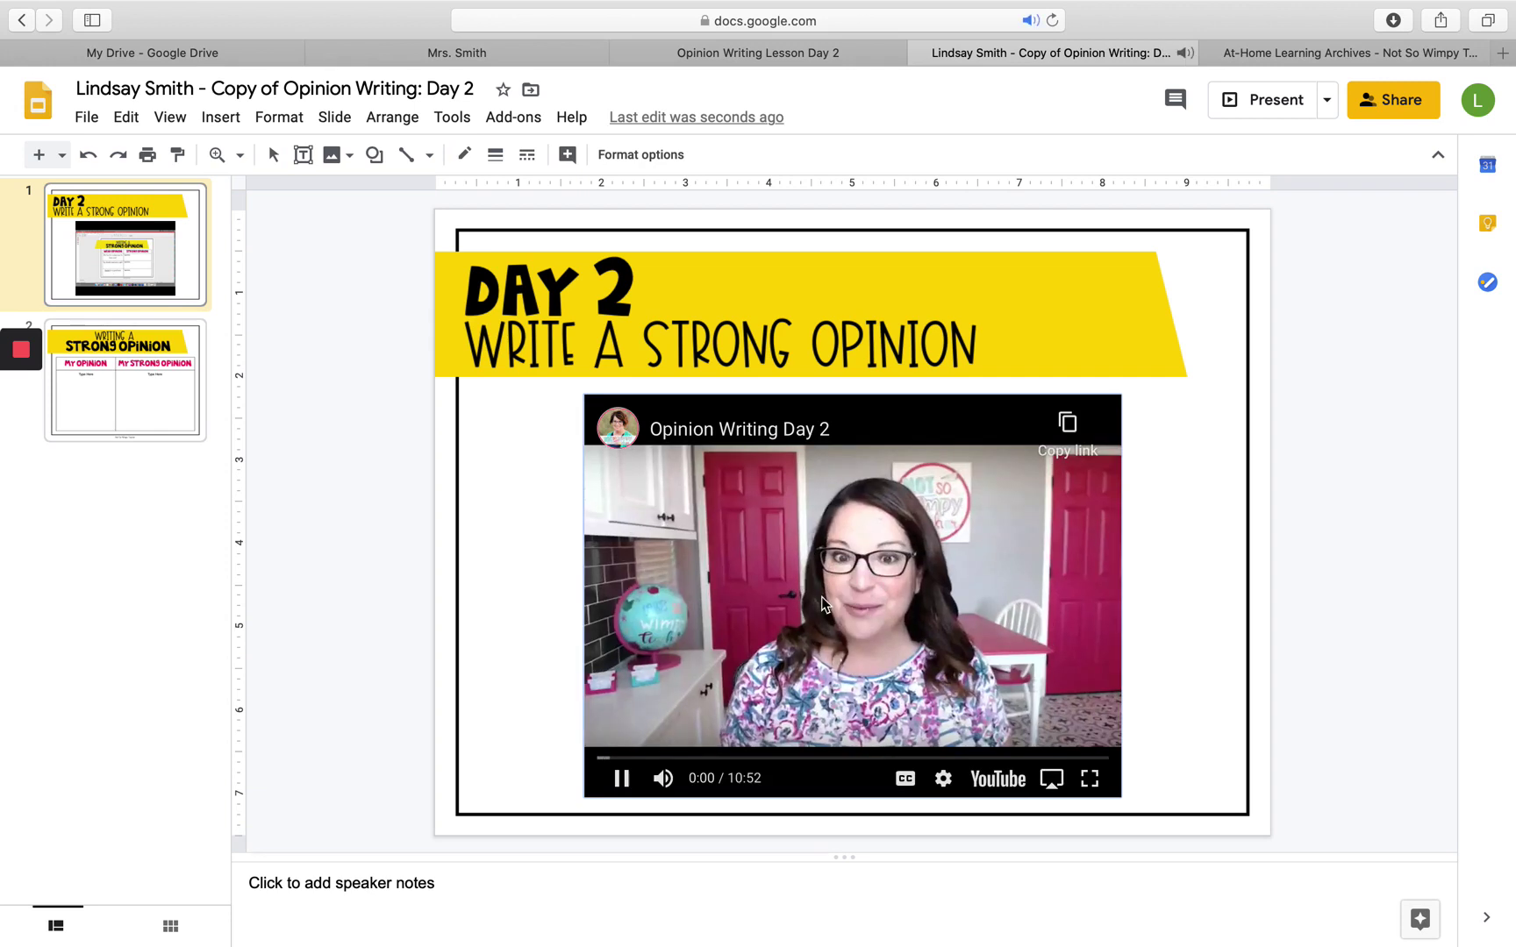
left_click(619, 779)
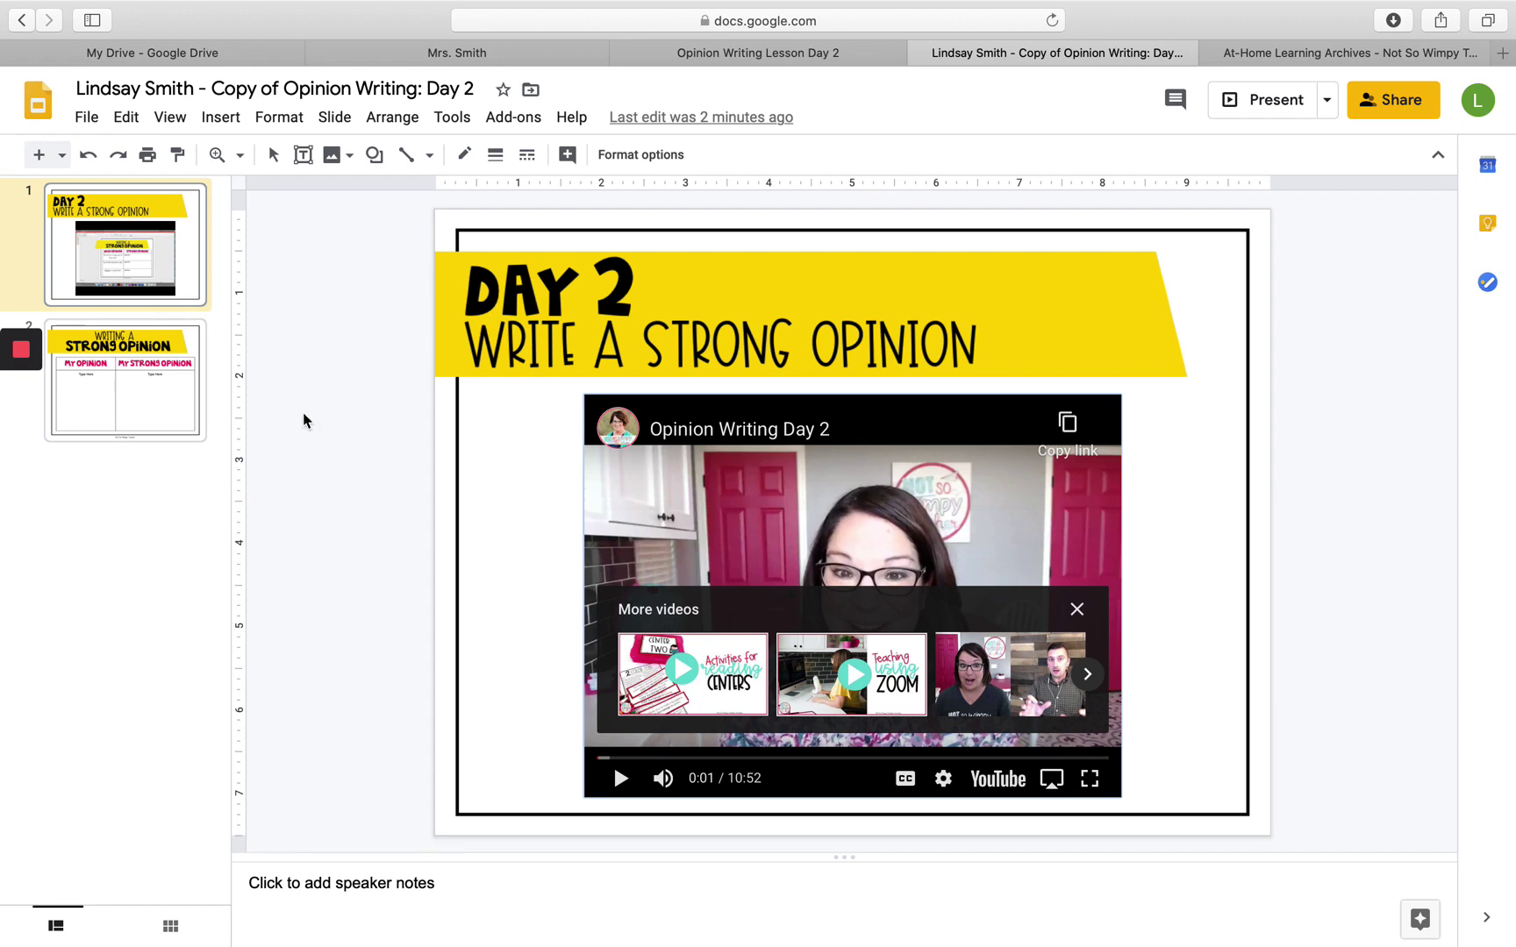
On slide 2, replace the My Opinion placeholder with an opinion about a family Disneyland trip.
left_click(123, 370)
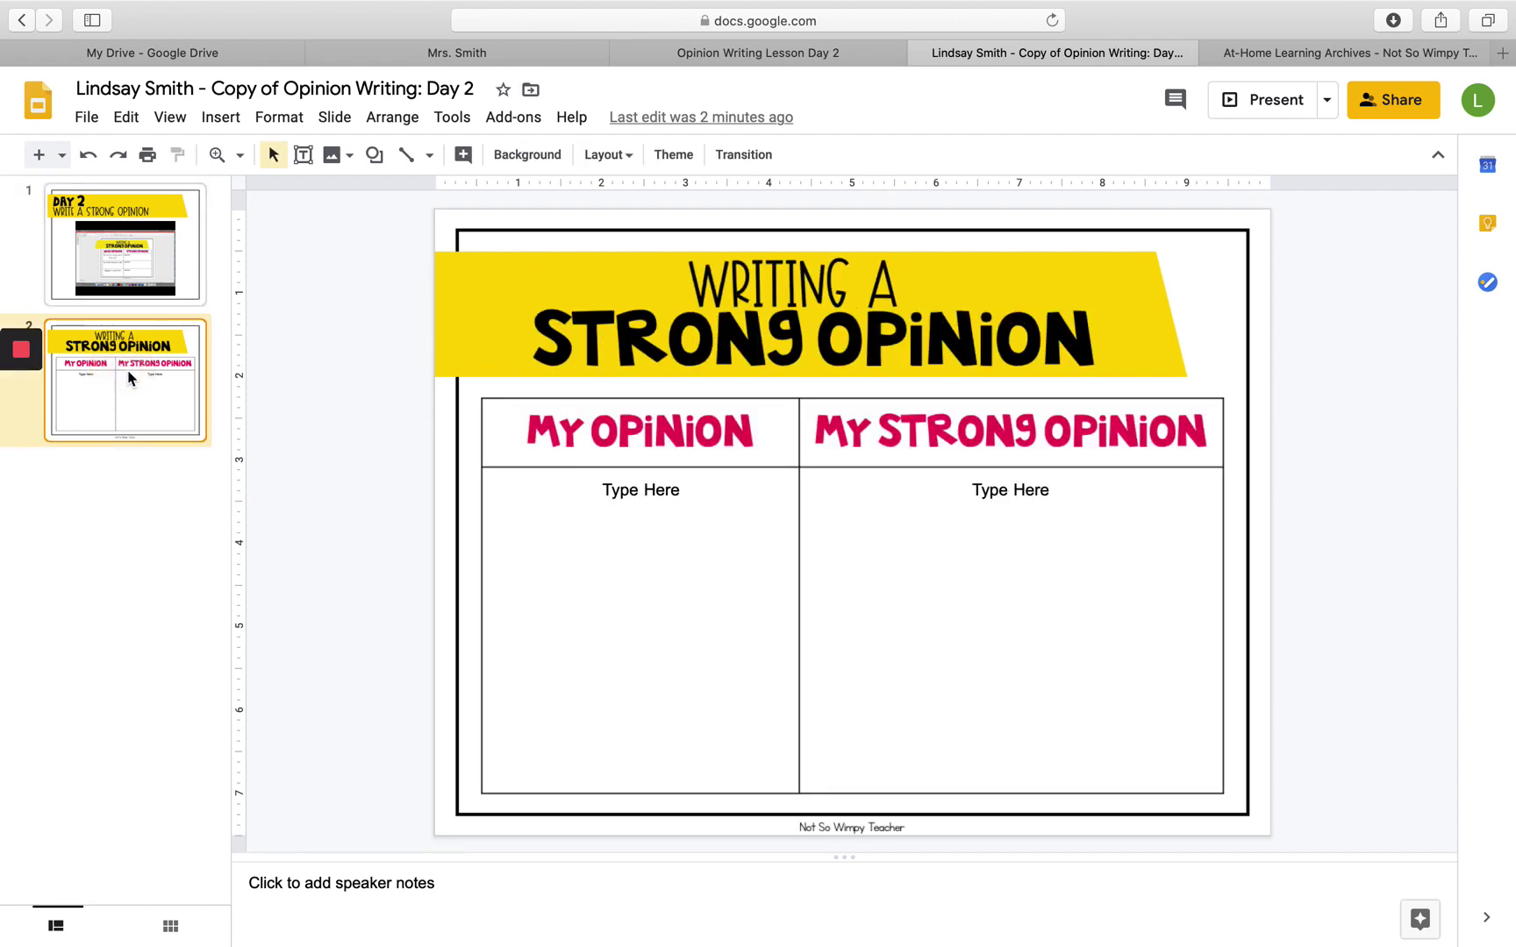
left_click(674, 492)
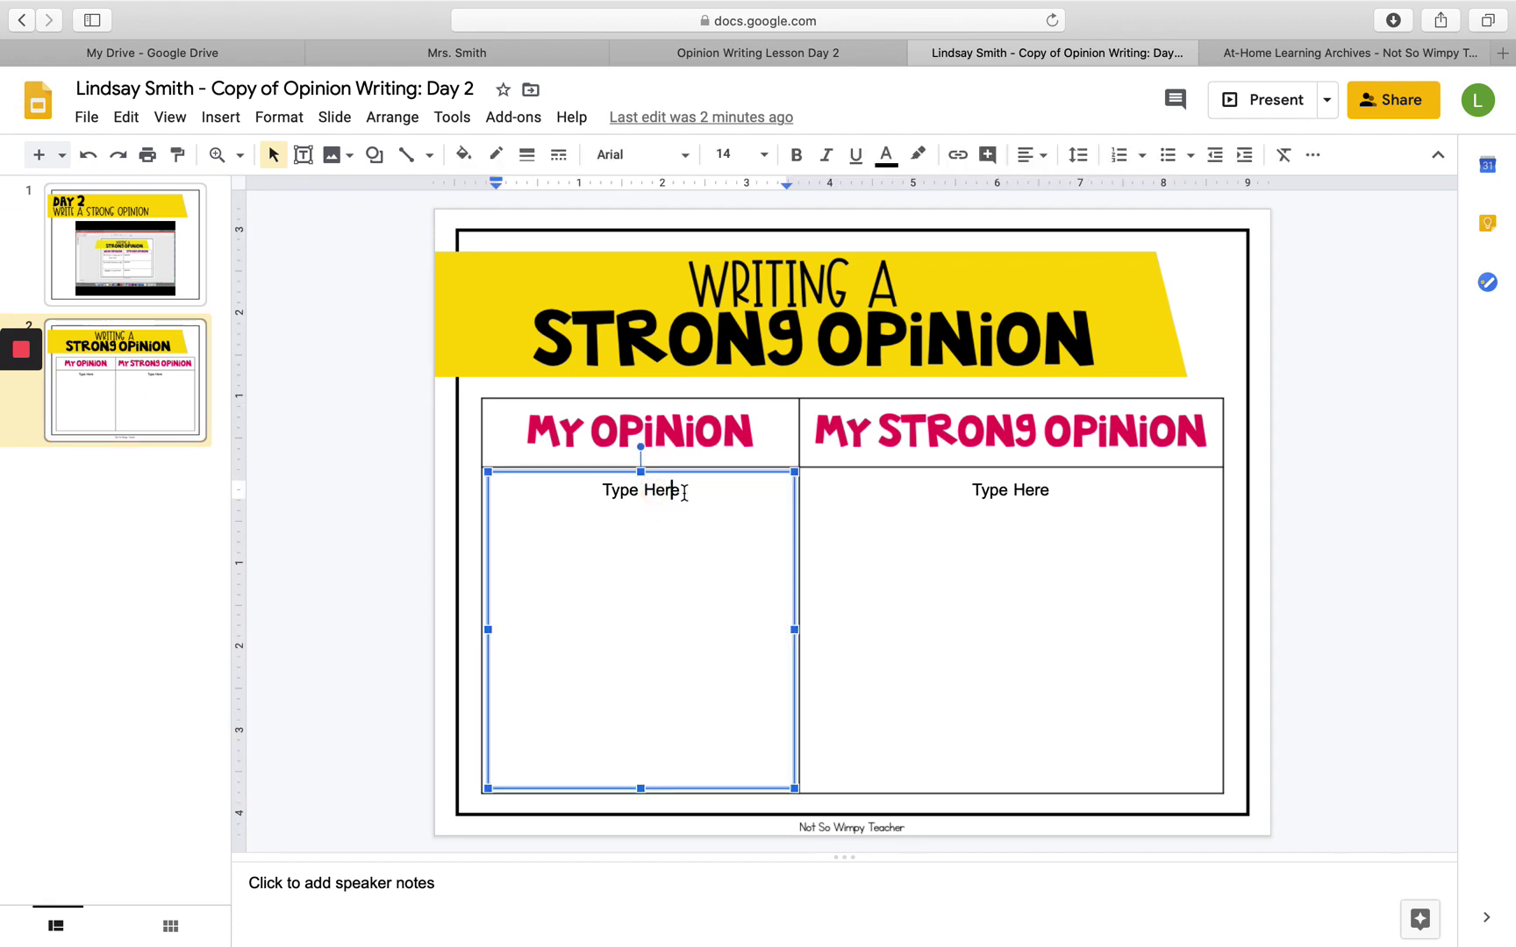
left_click_drag(683, 490, 602, 490)
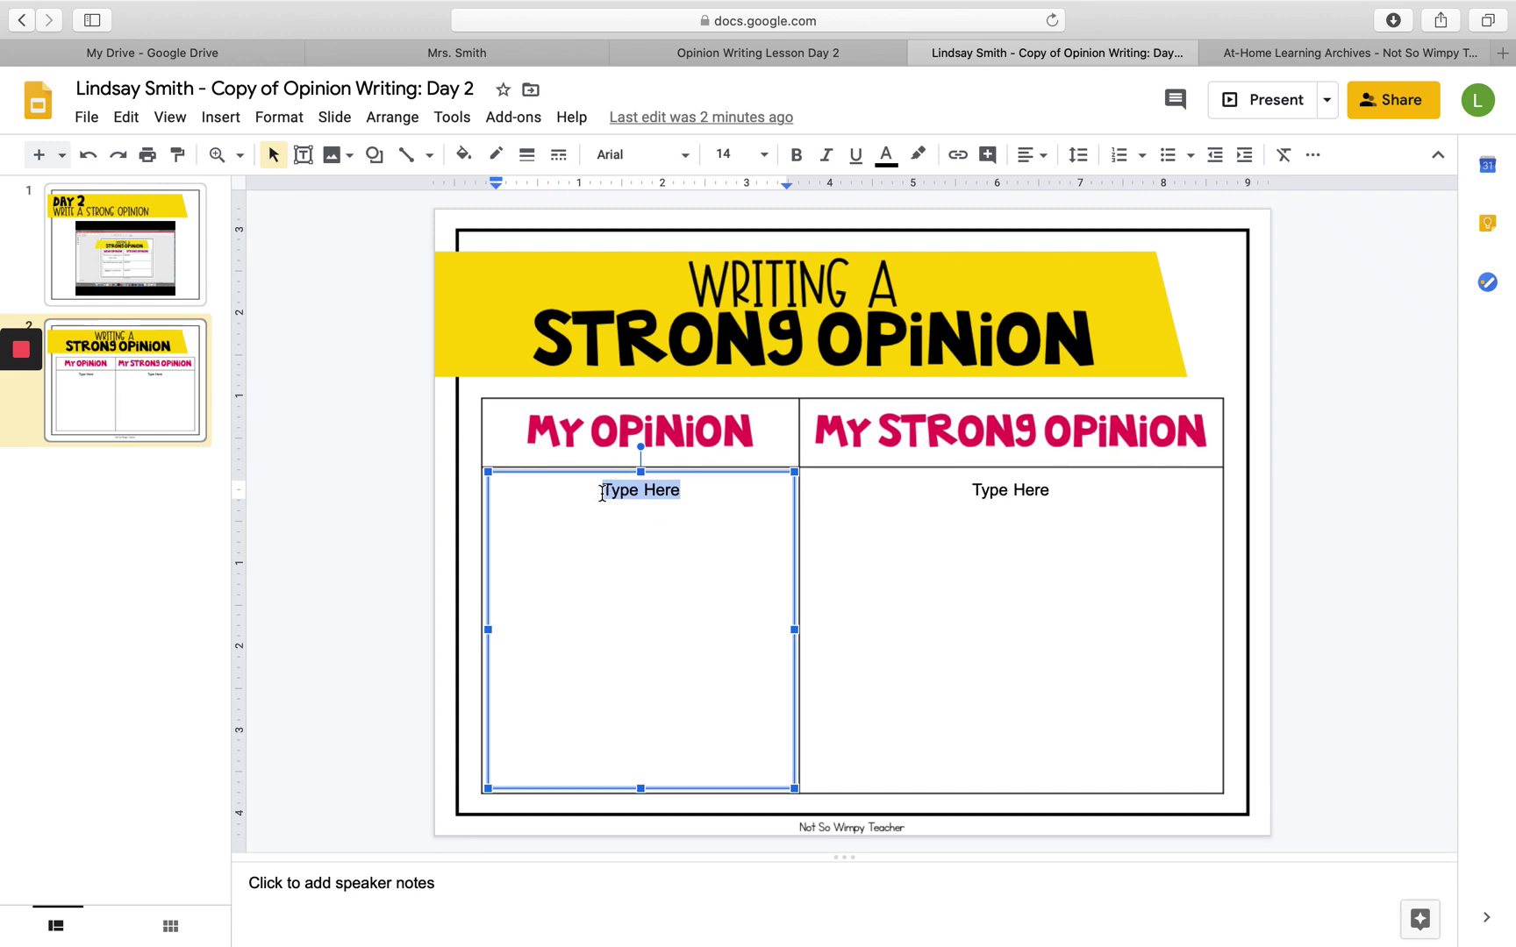
type("I")
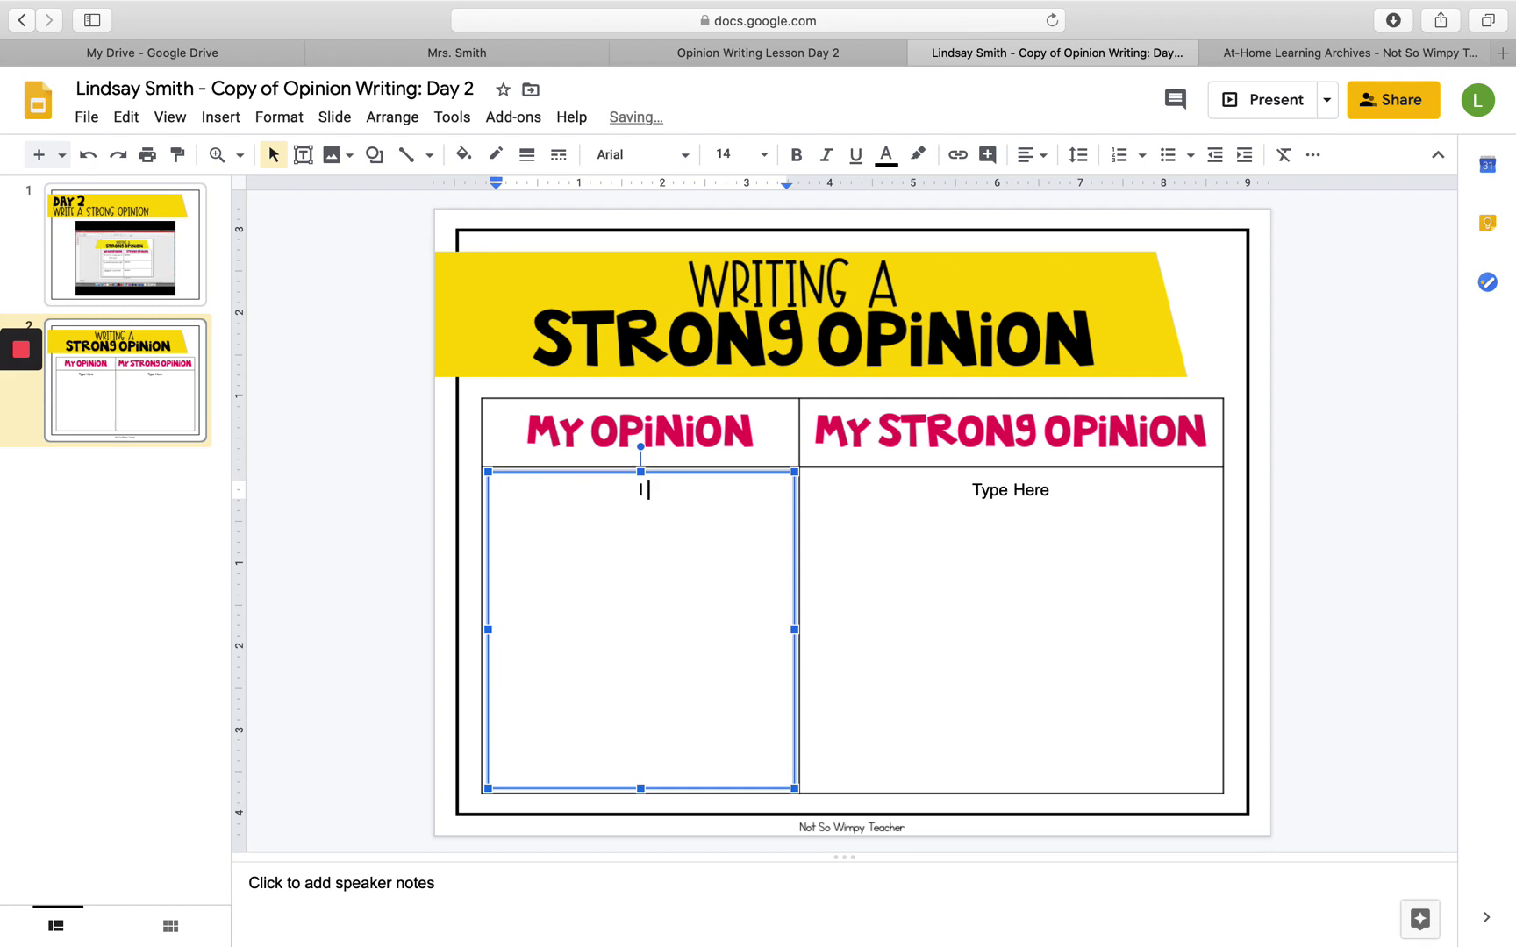
type("I")
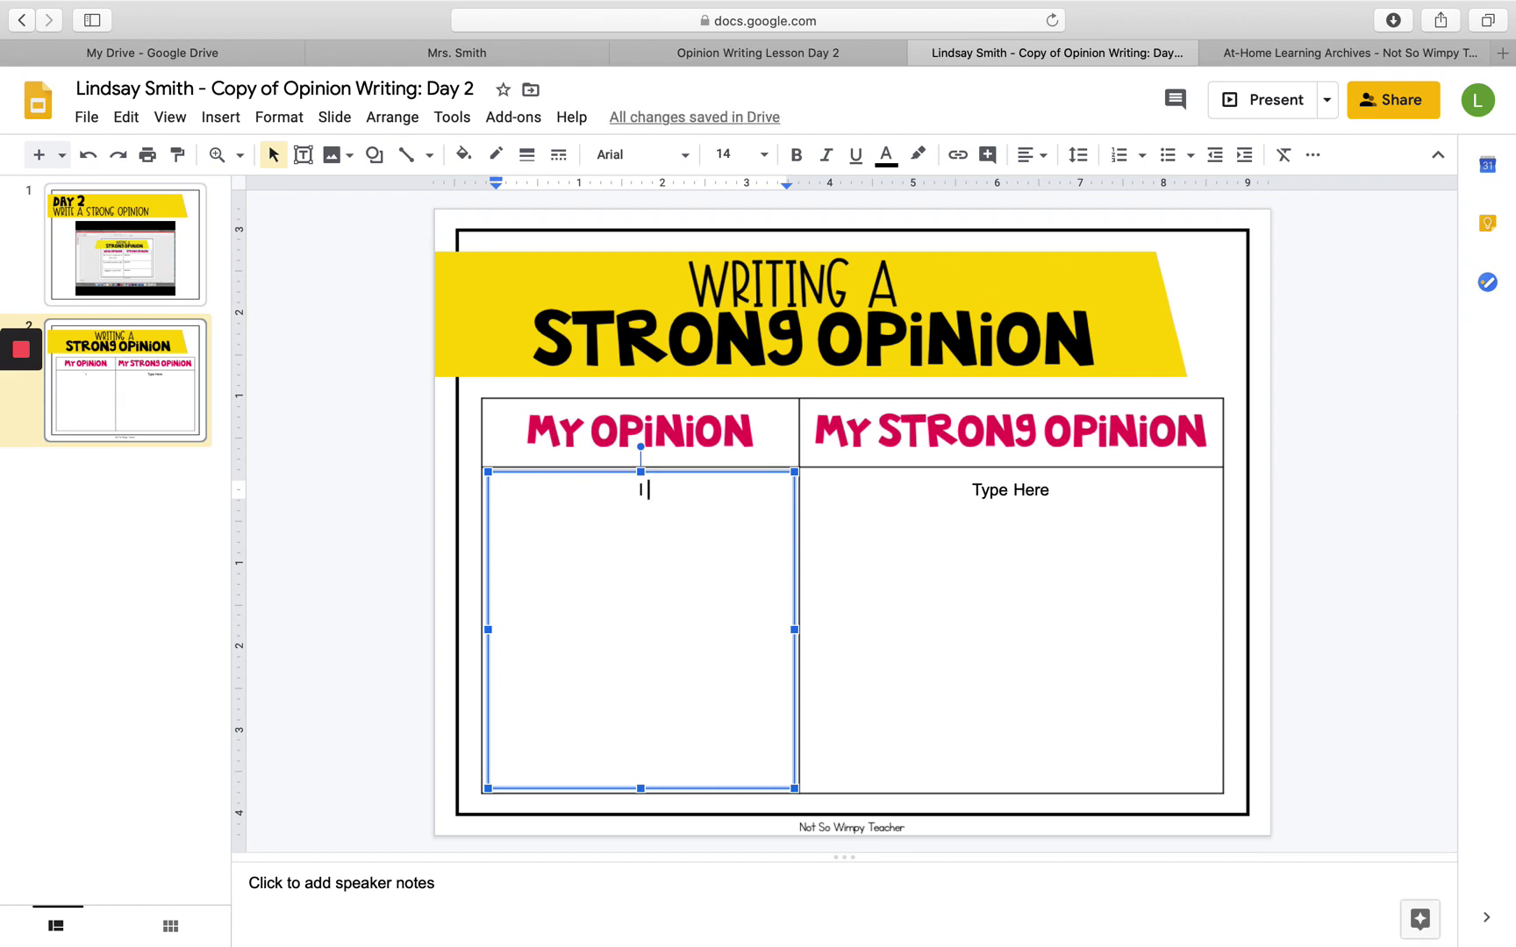
type(" ow")
key("BackSpace")
key("BackSpace")
type("hink ")
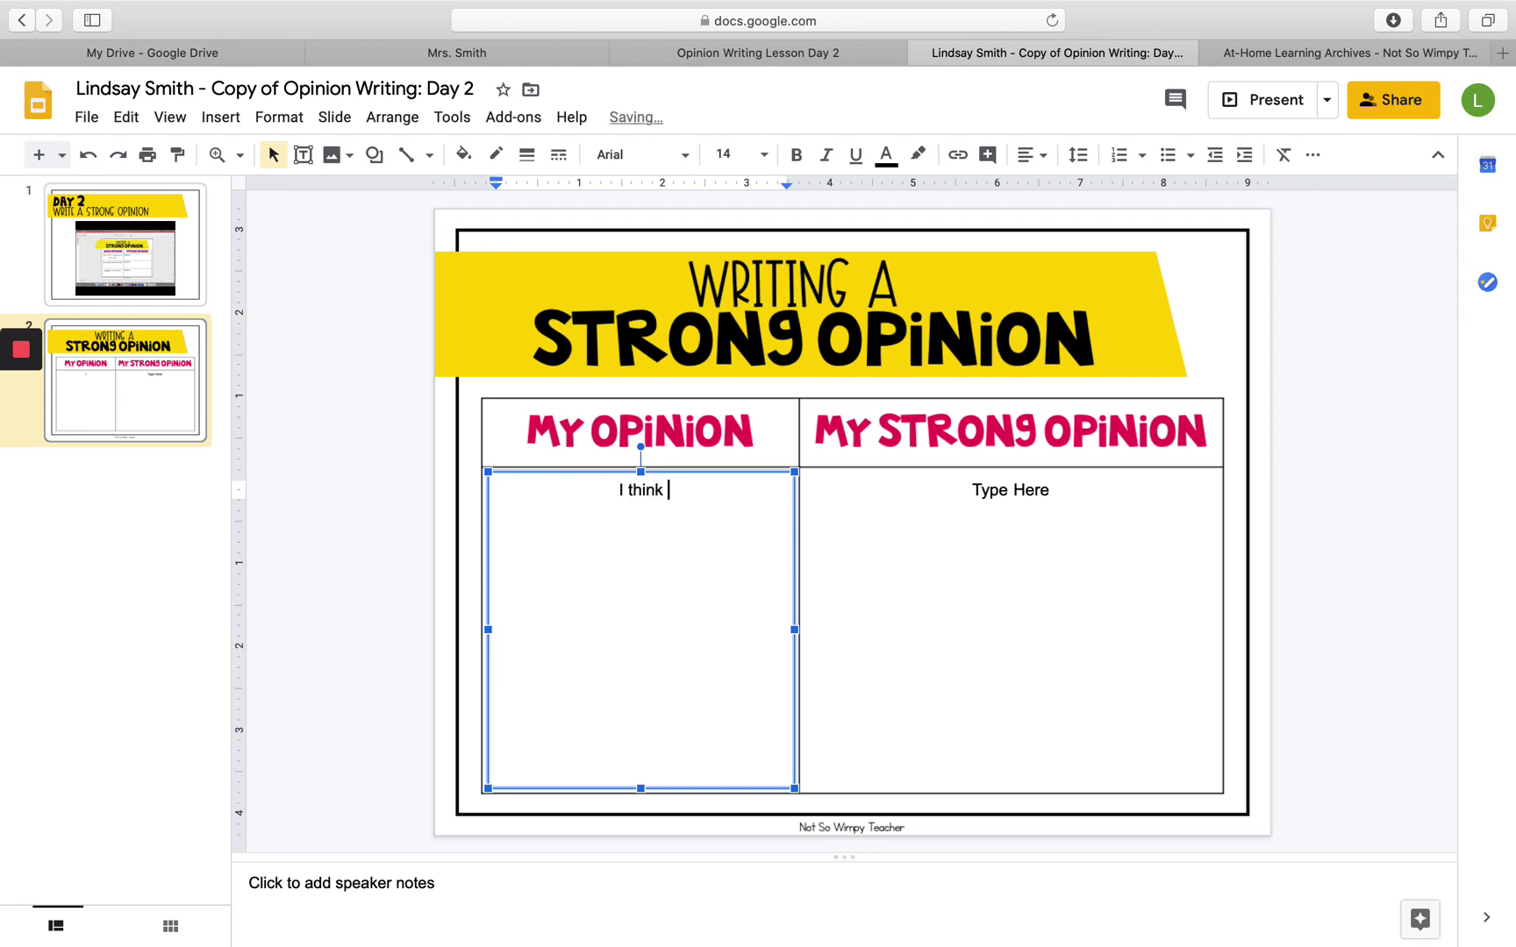
type("our family sh")
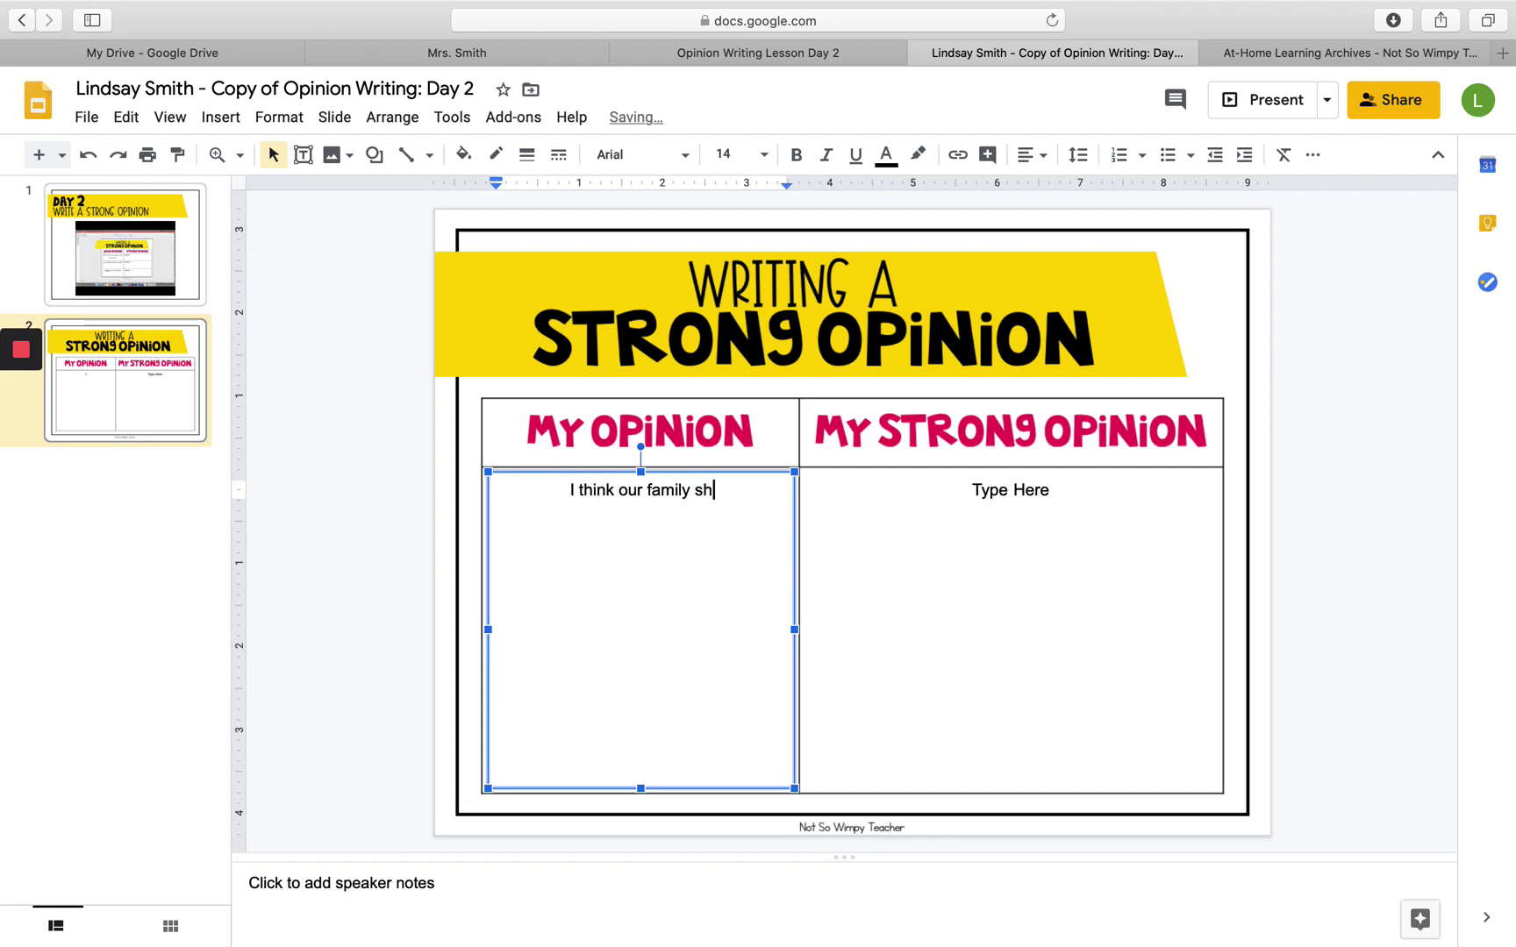
type("ould")
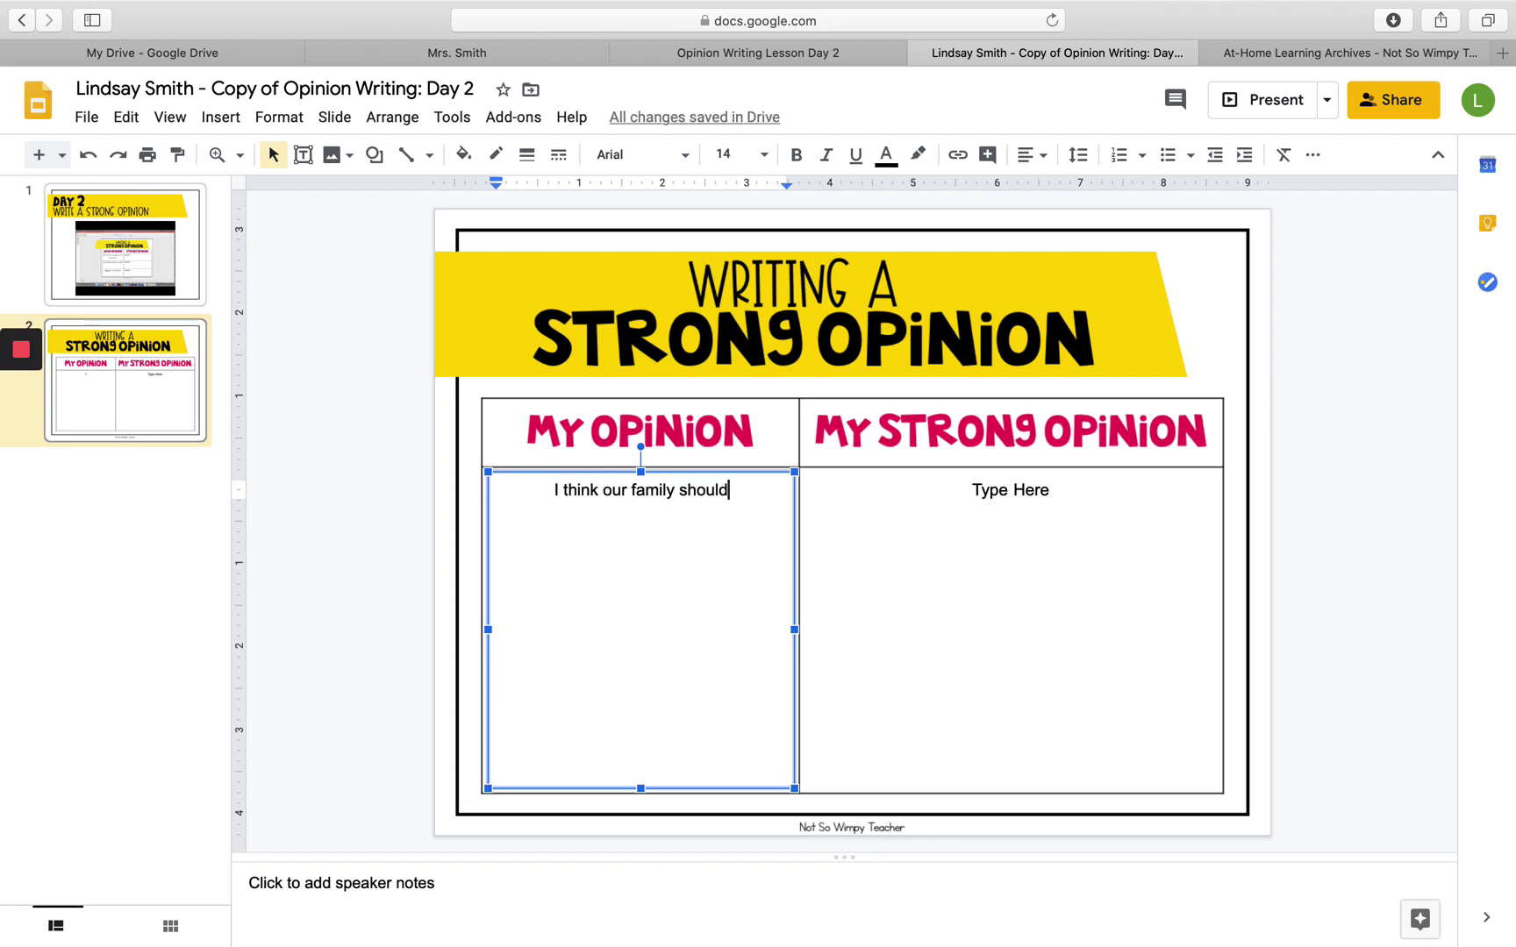
type("..")
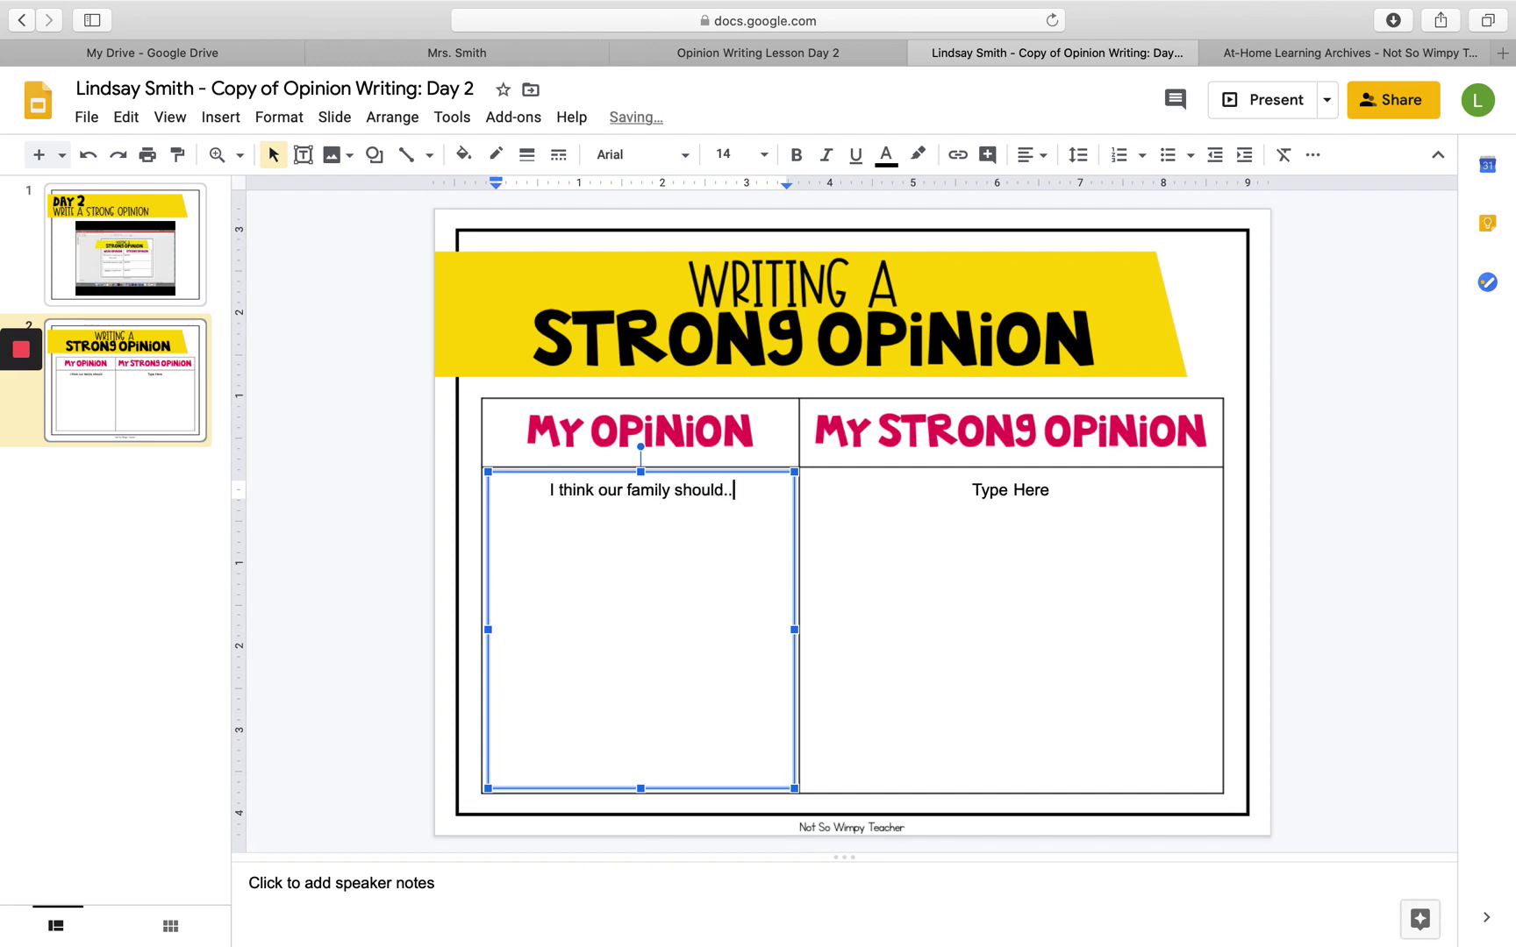
type("..")
Write the strong opinion 'Our family would have a blast if we took a trip to Disneyland.'.
left_click(1040, 490)
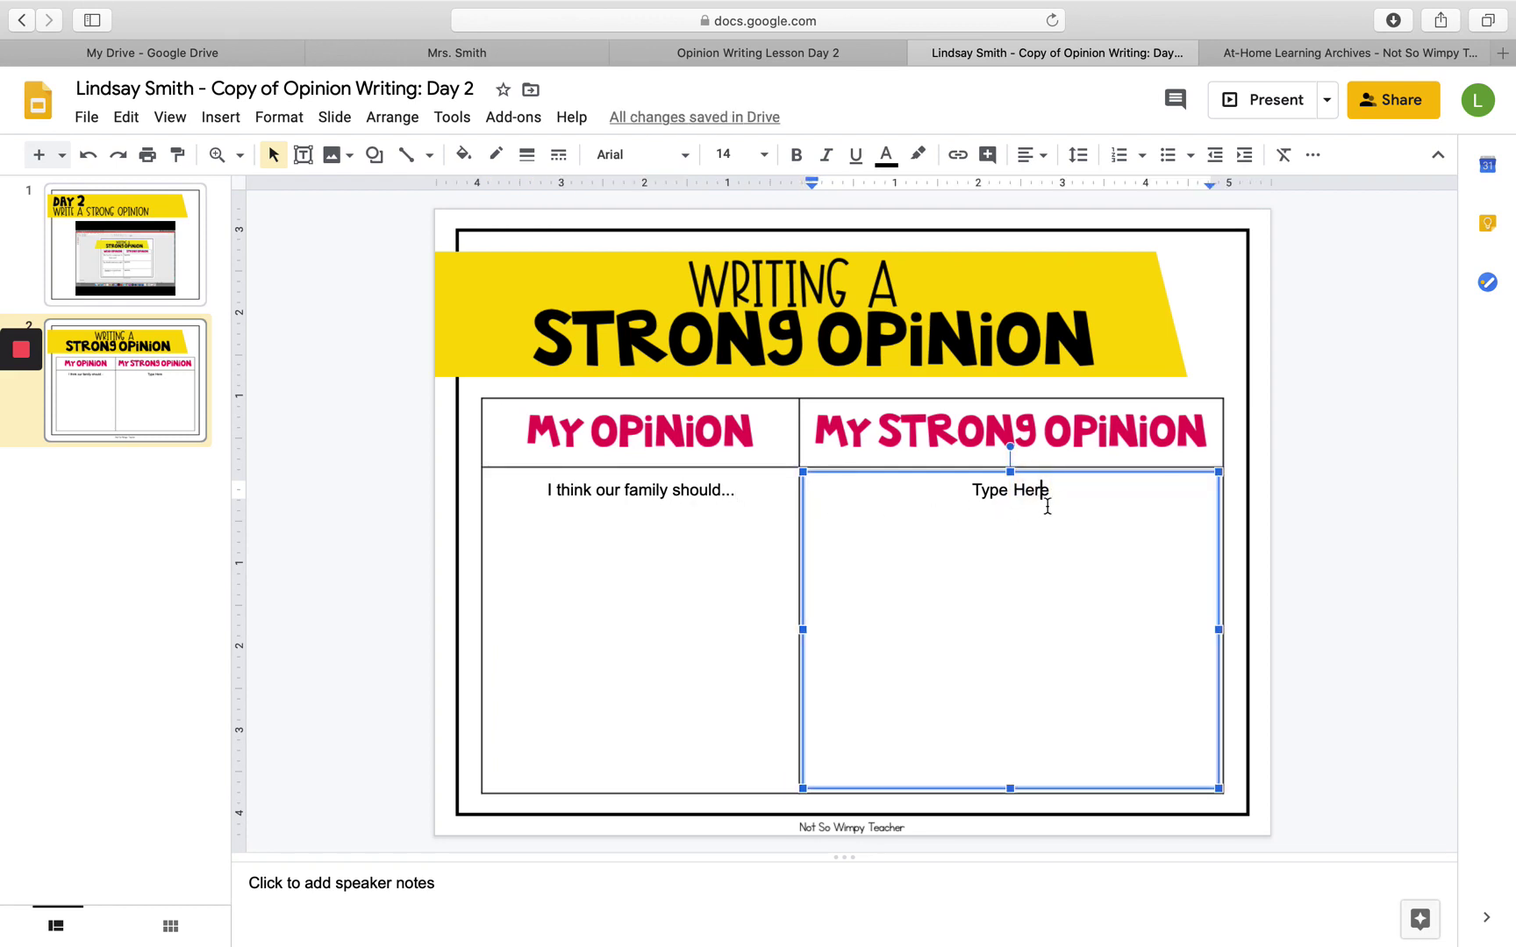
left_click_drag(1054, 490, 946, 491)
type("Our family ")
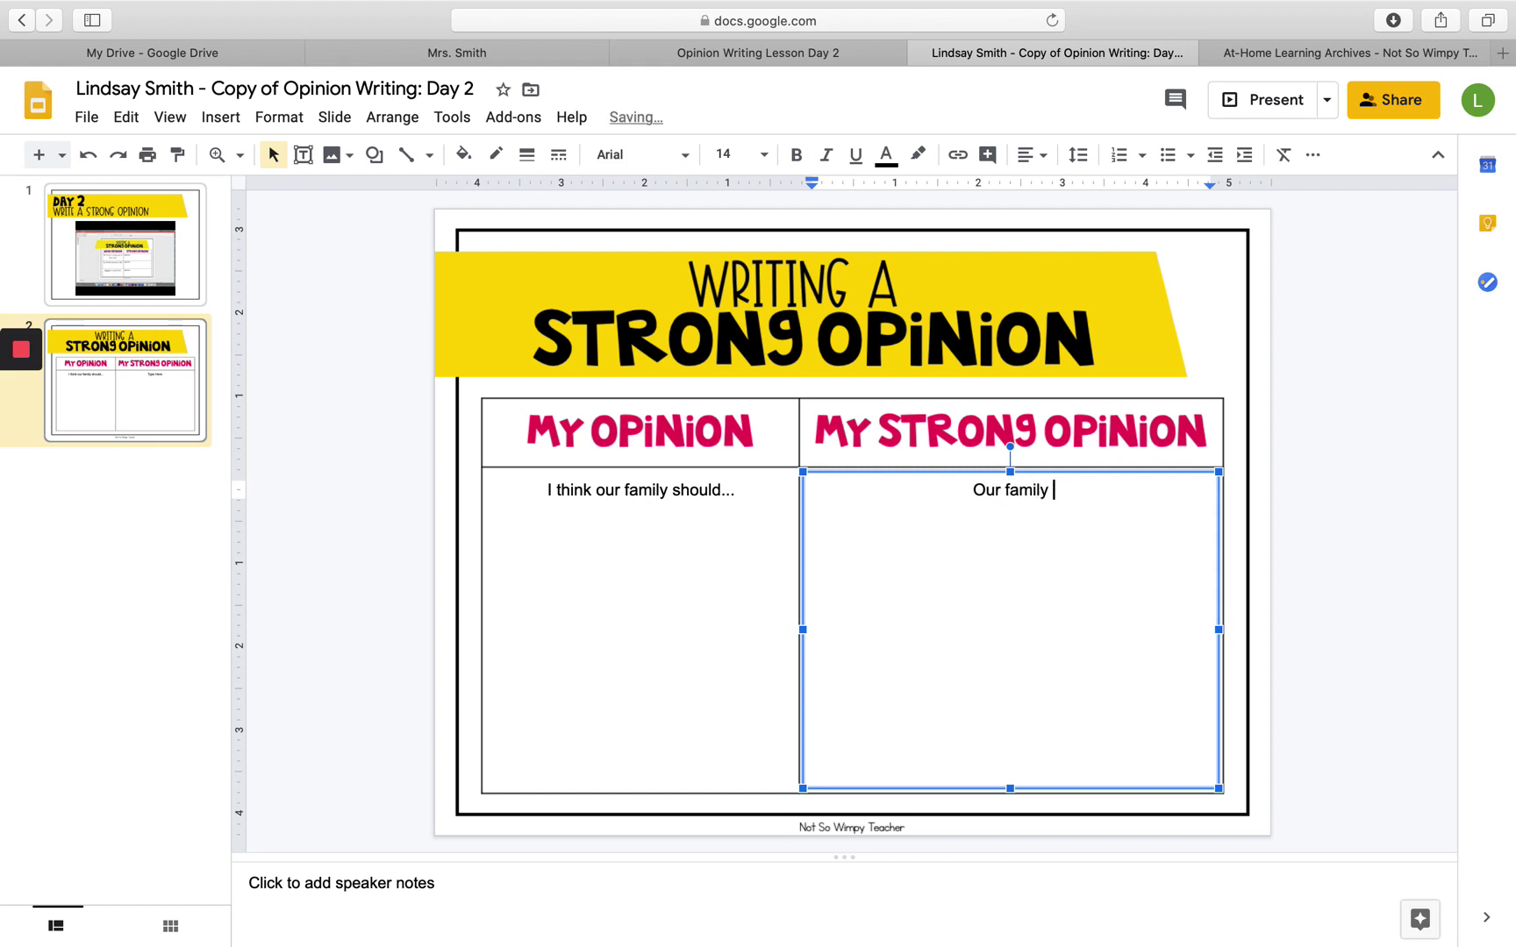
type("would have a b")
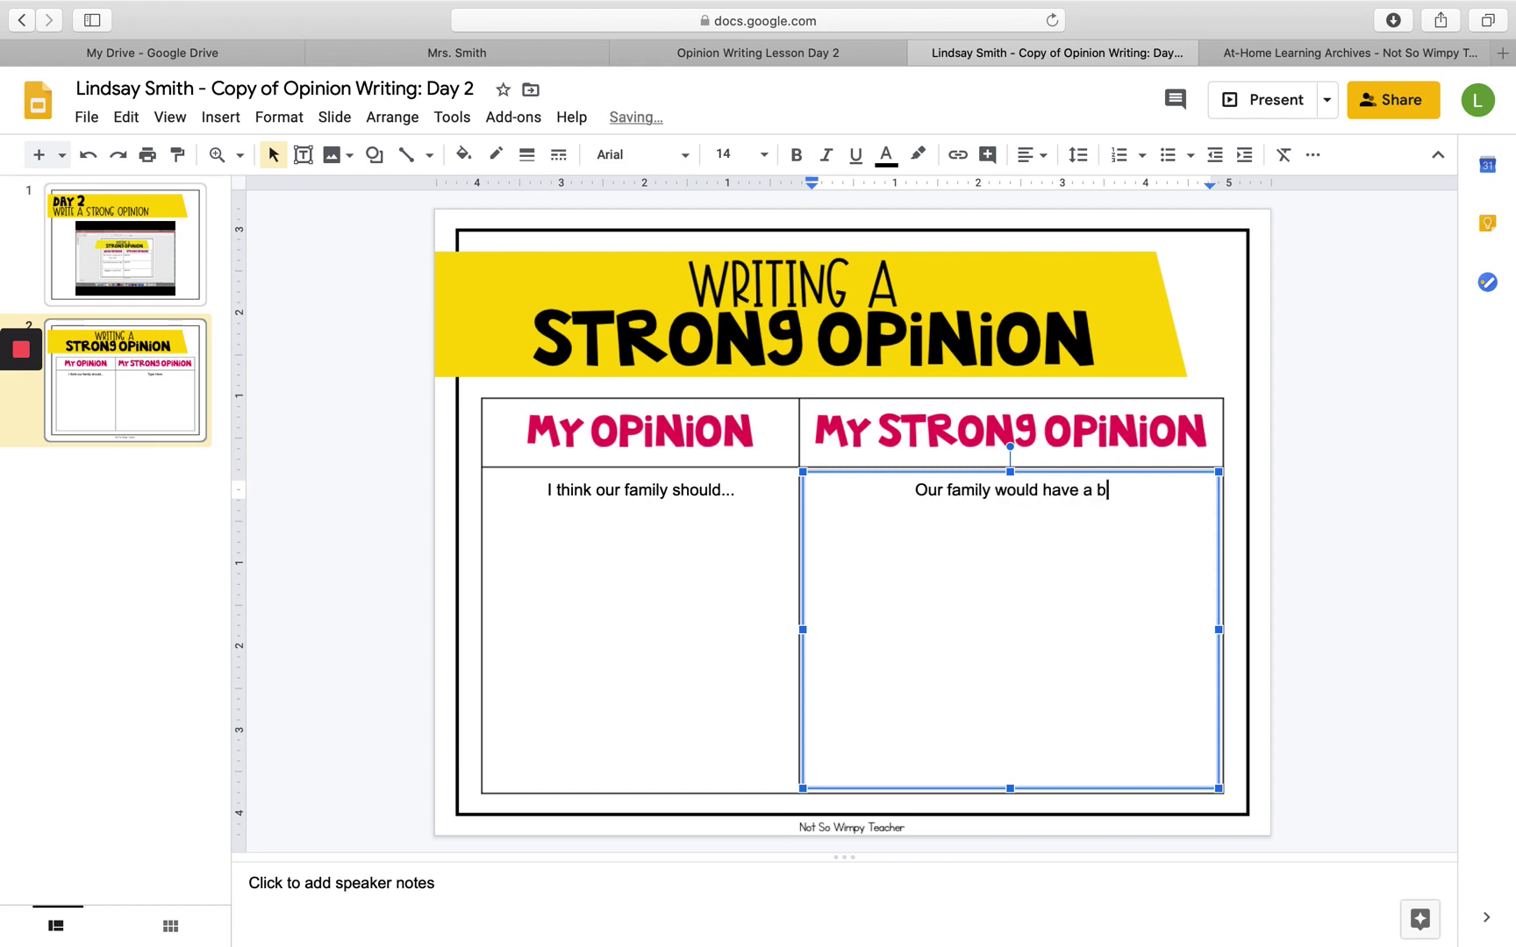
type("last at Disne")
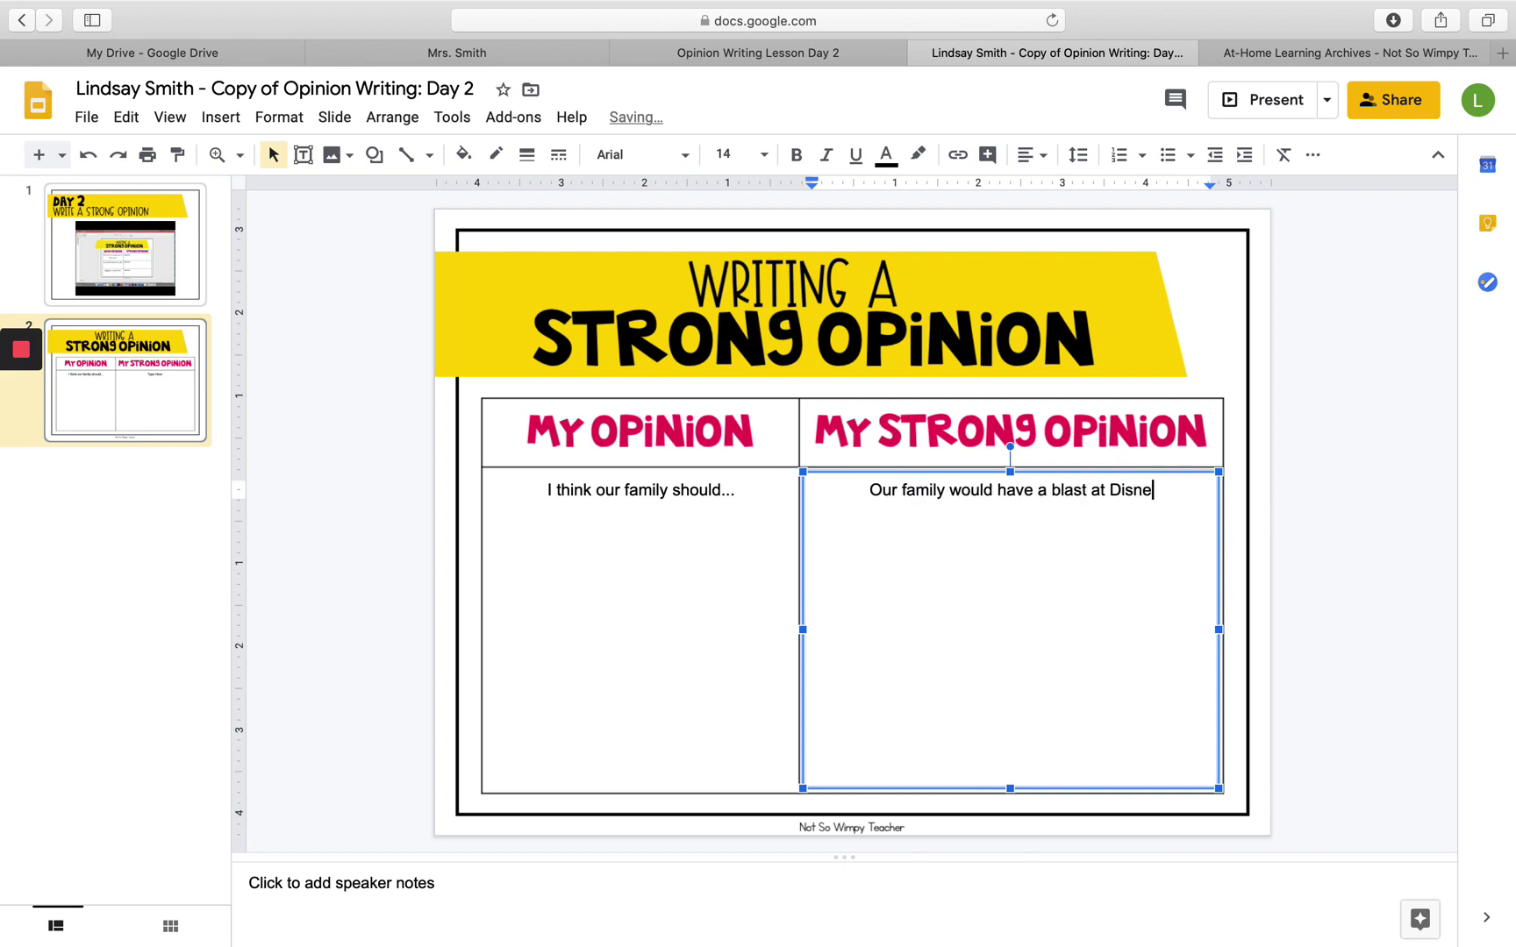
type("yland")
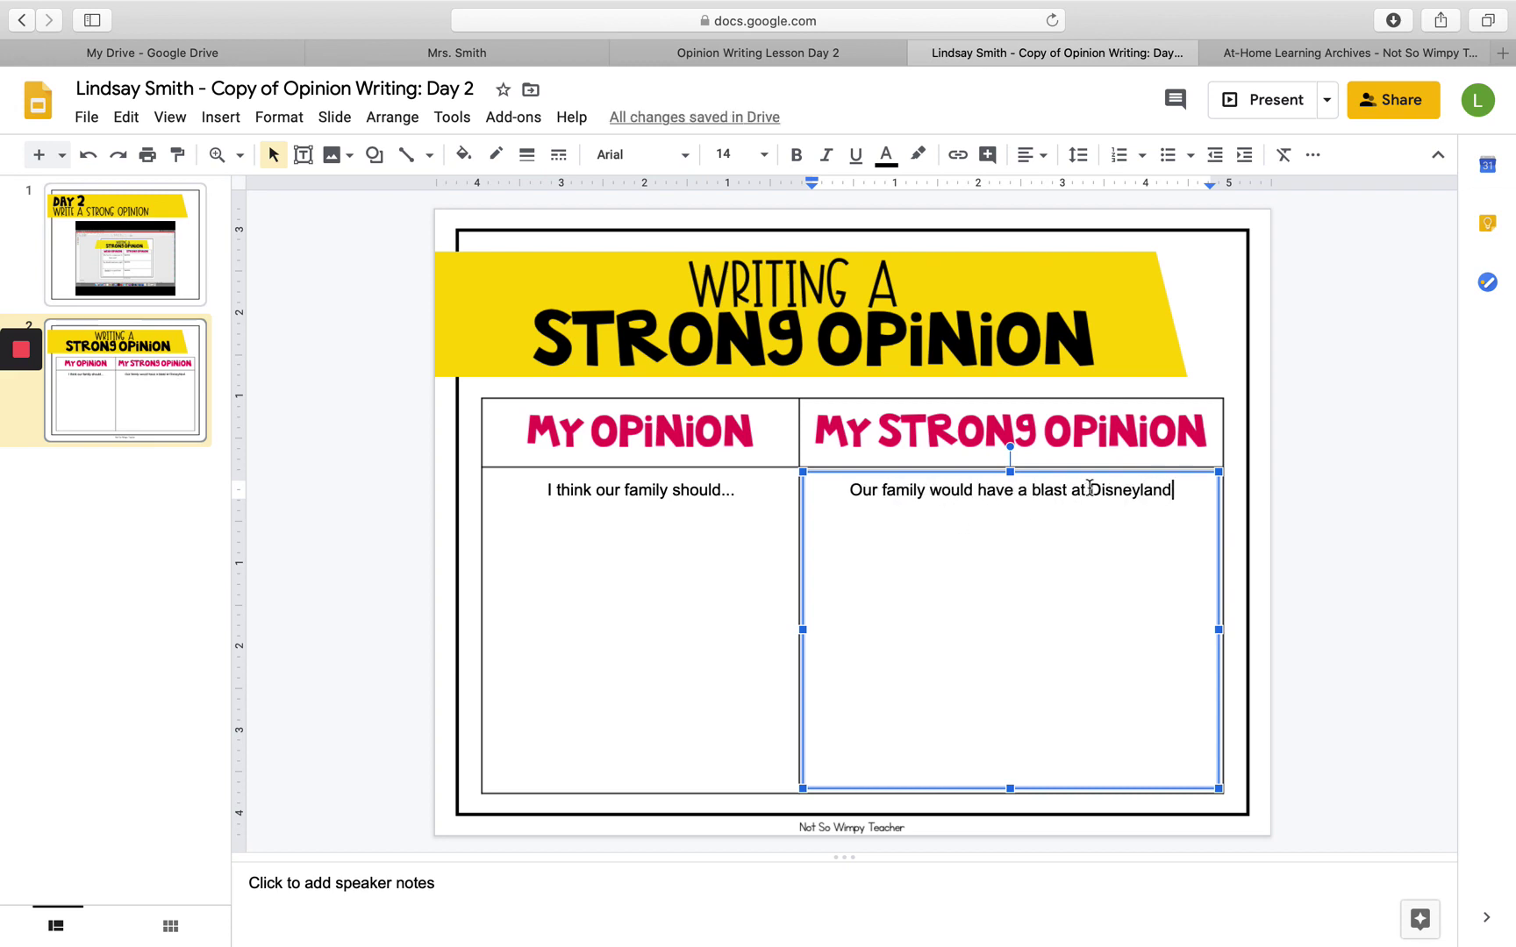
double_click(1077, 491)
type("if ")
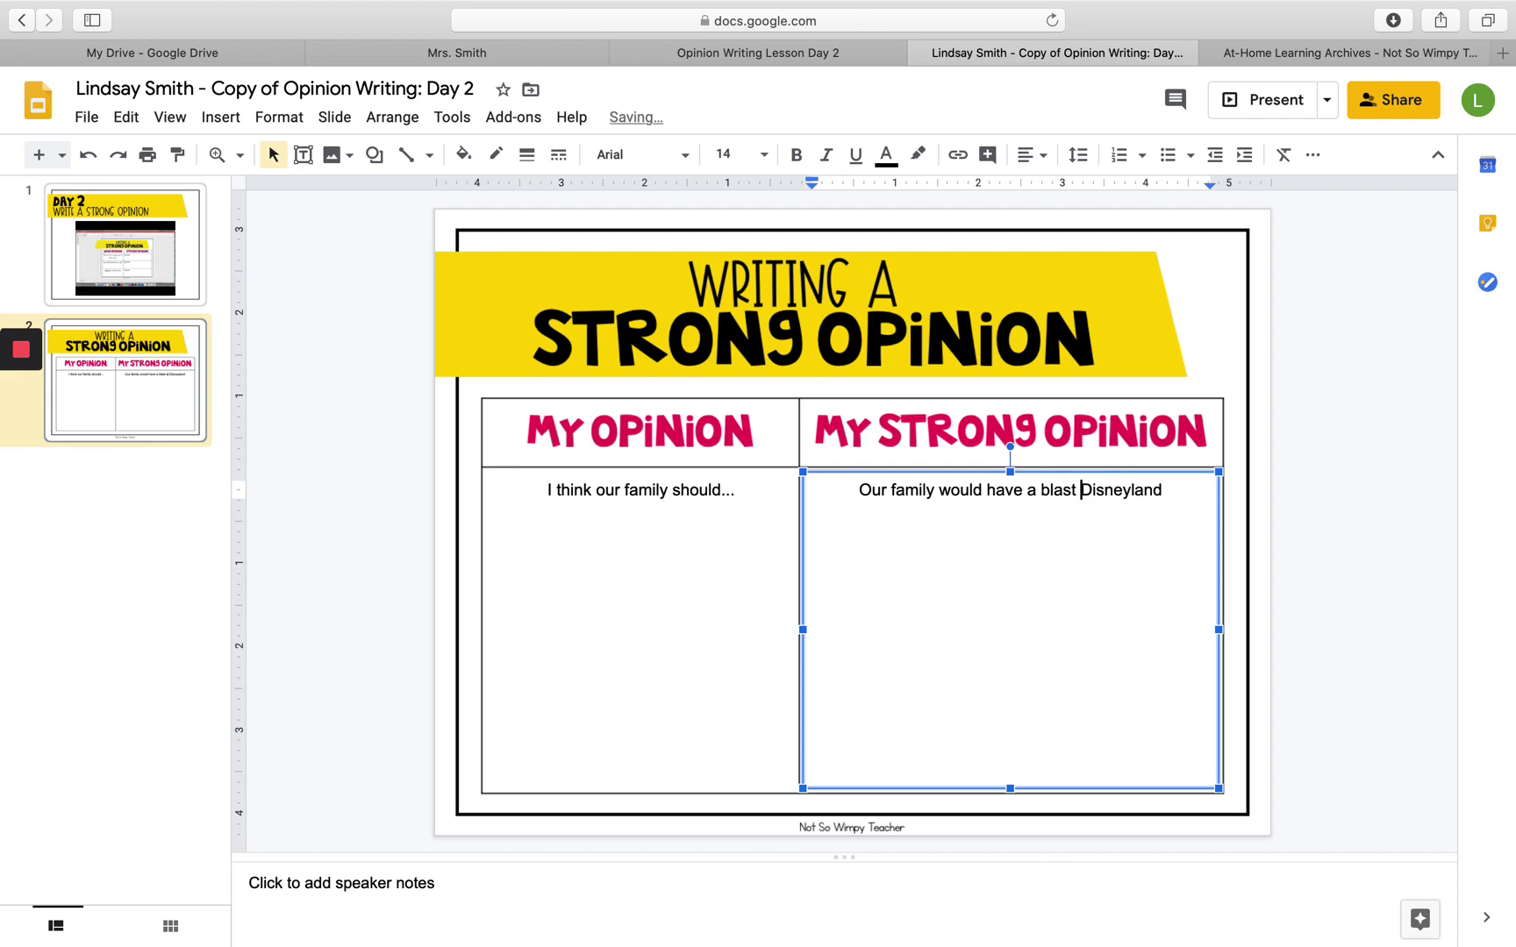
type("we took a trip to")
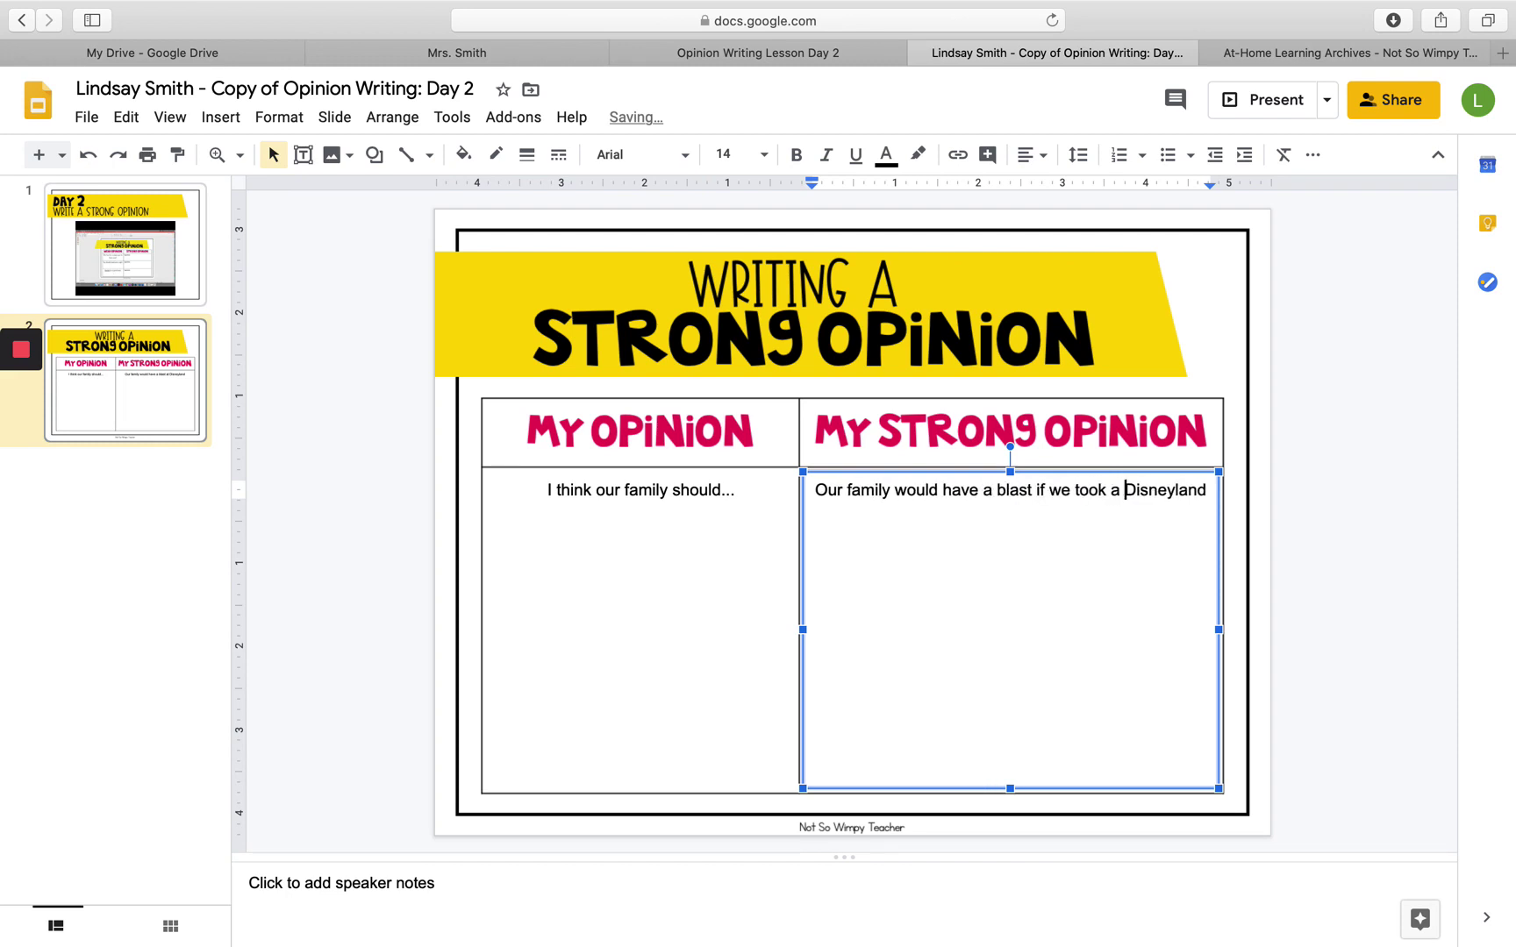
left_click(1100, 511)
type(".")
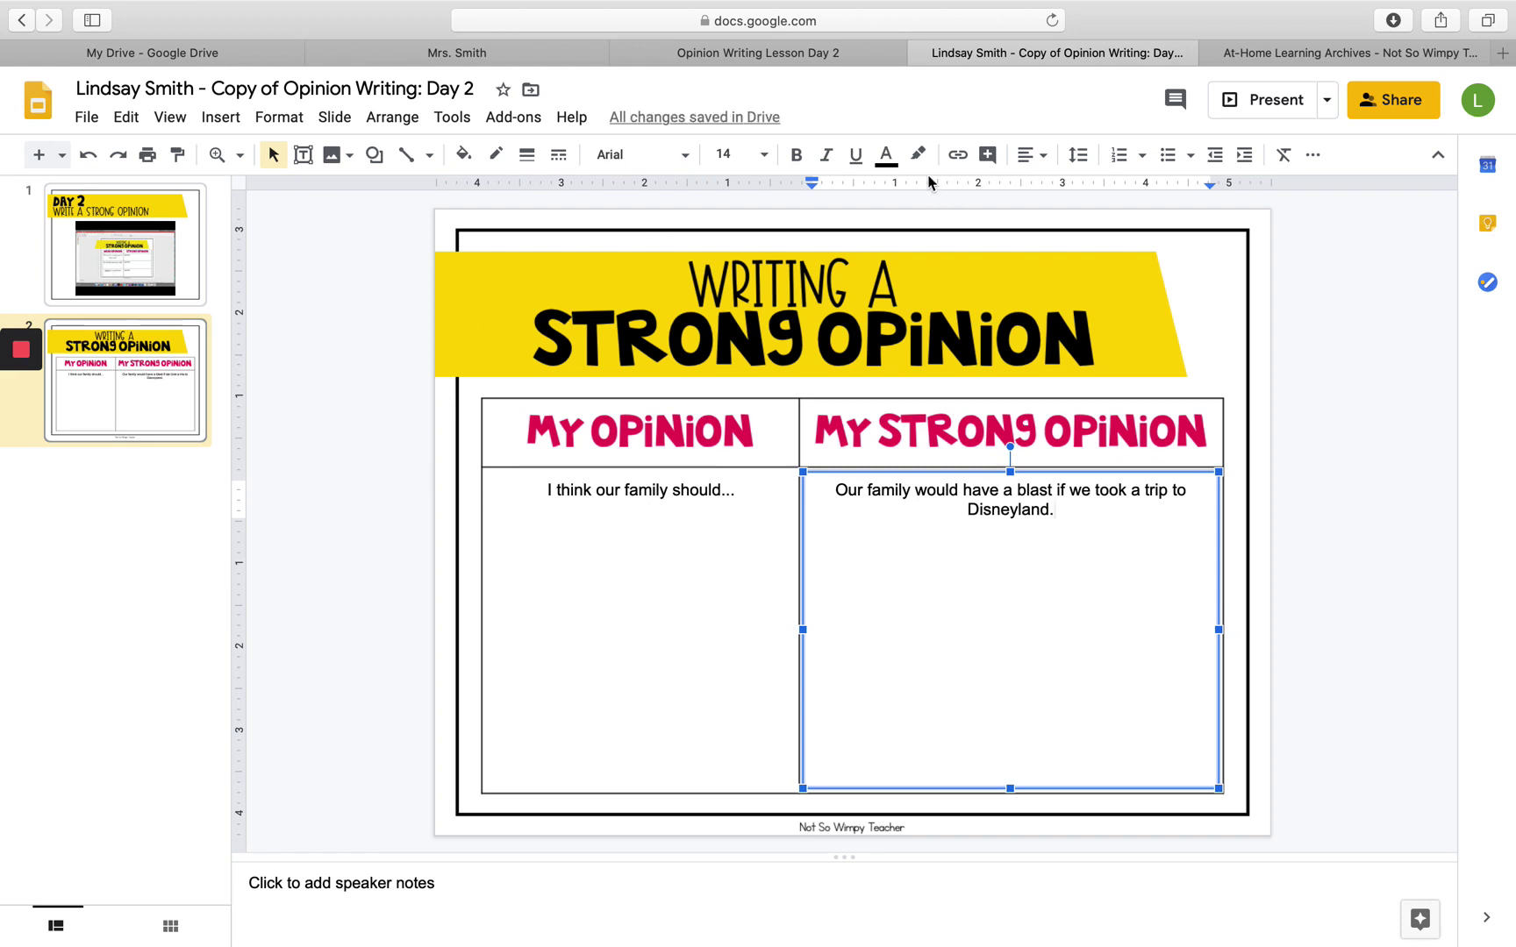
Turn in Opinion Writing Lesson Day 2 after rechecking slide 2 of the attached slides.
left_click(921, 53)
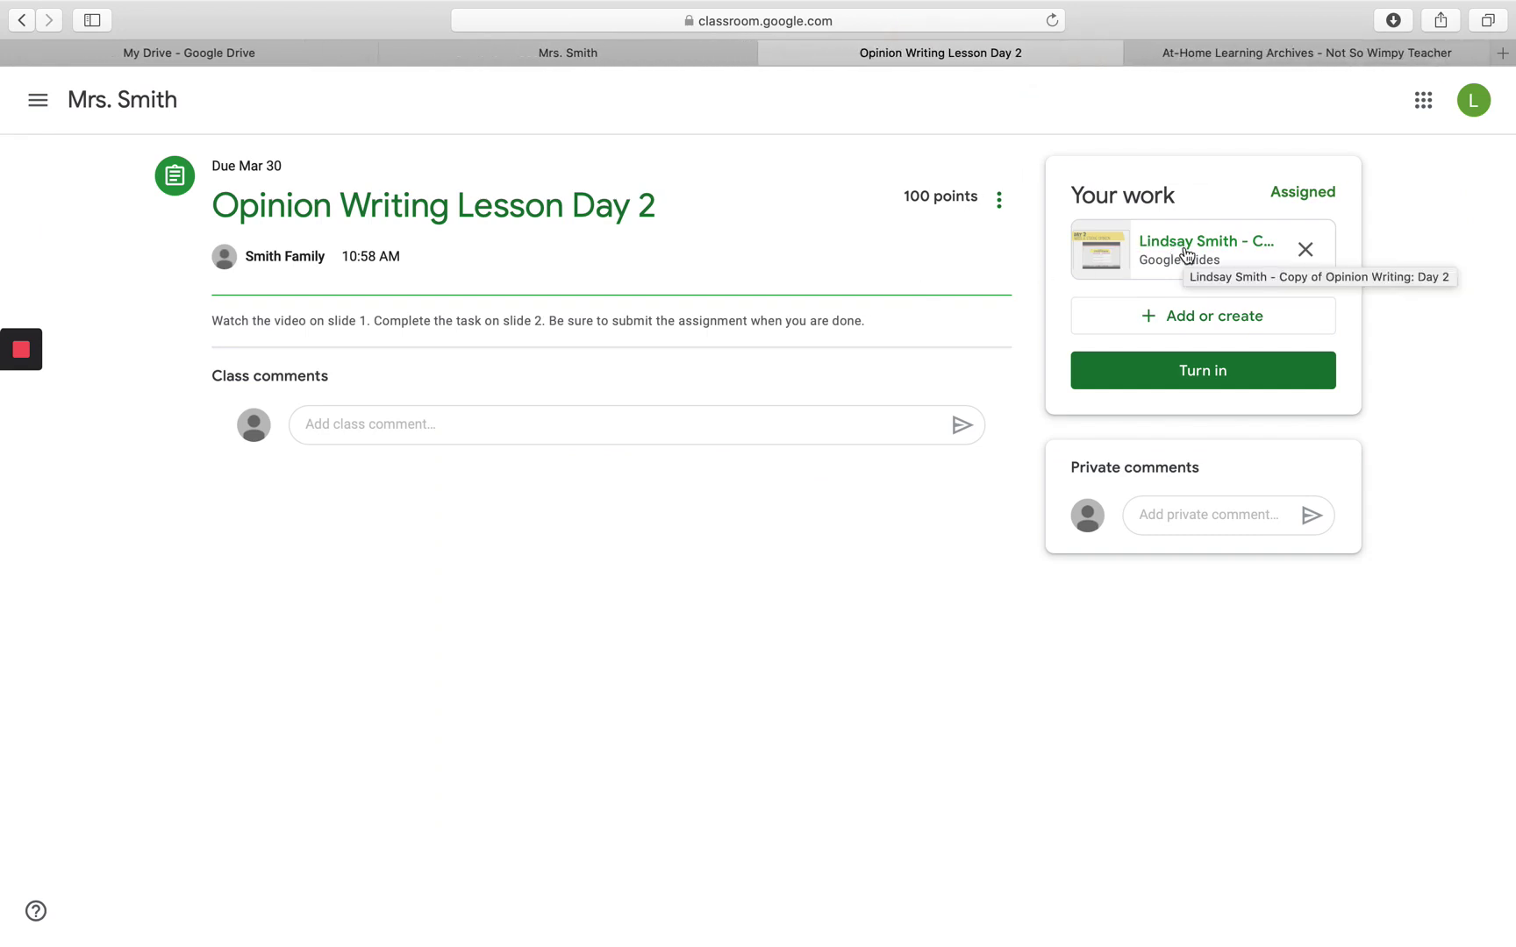
left_click(1227, 371)
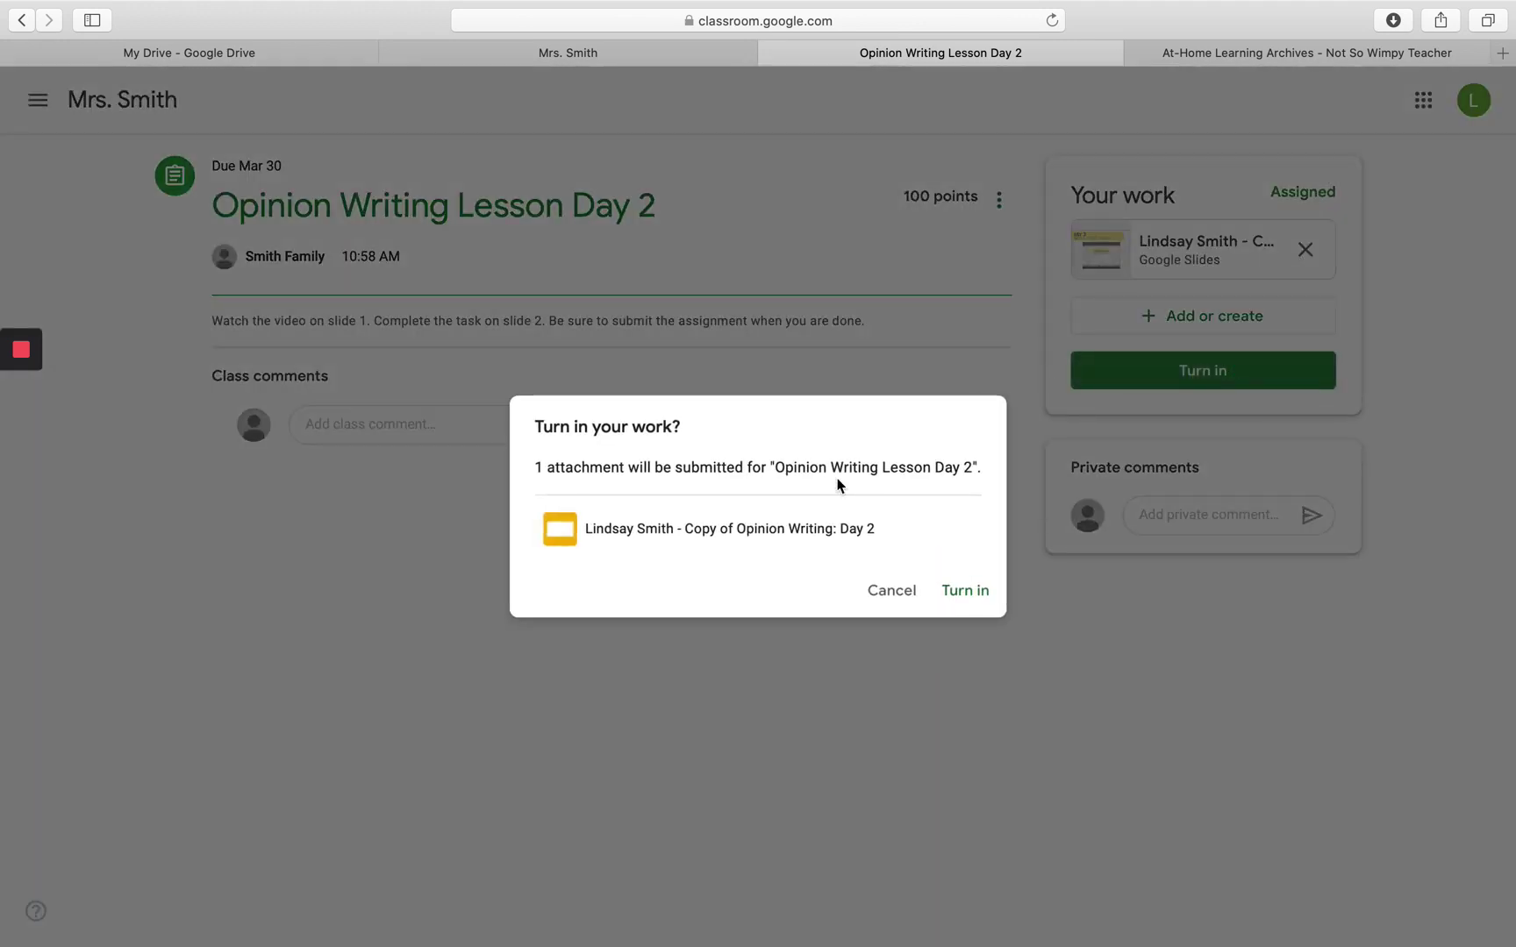
left_click(777, 532)
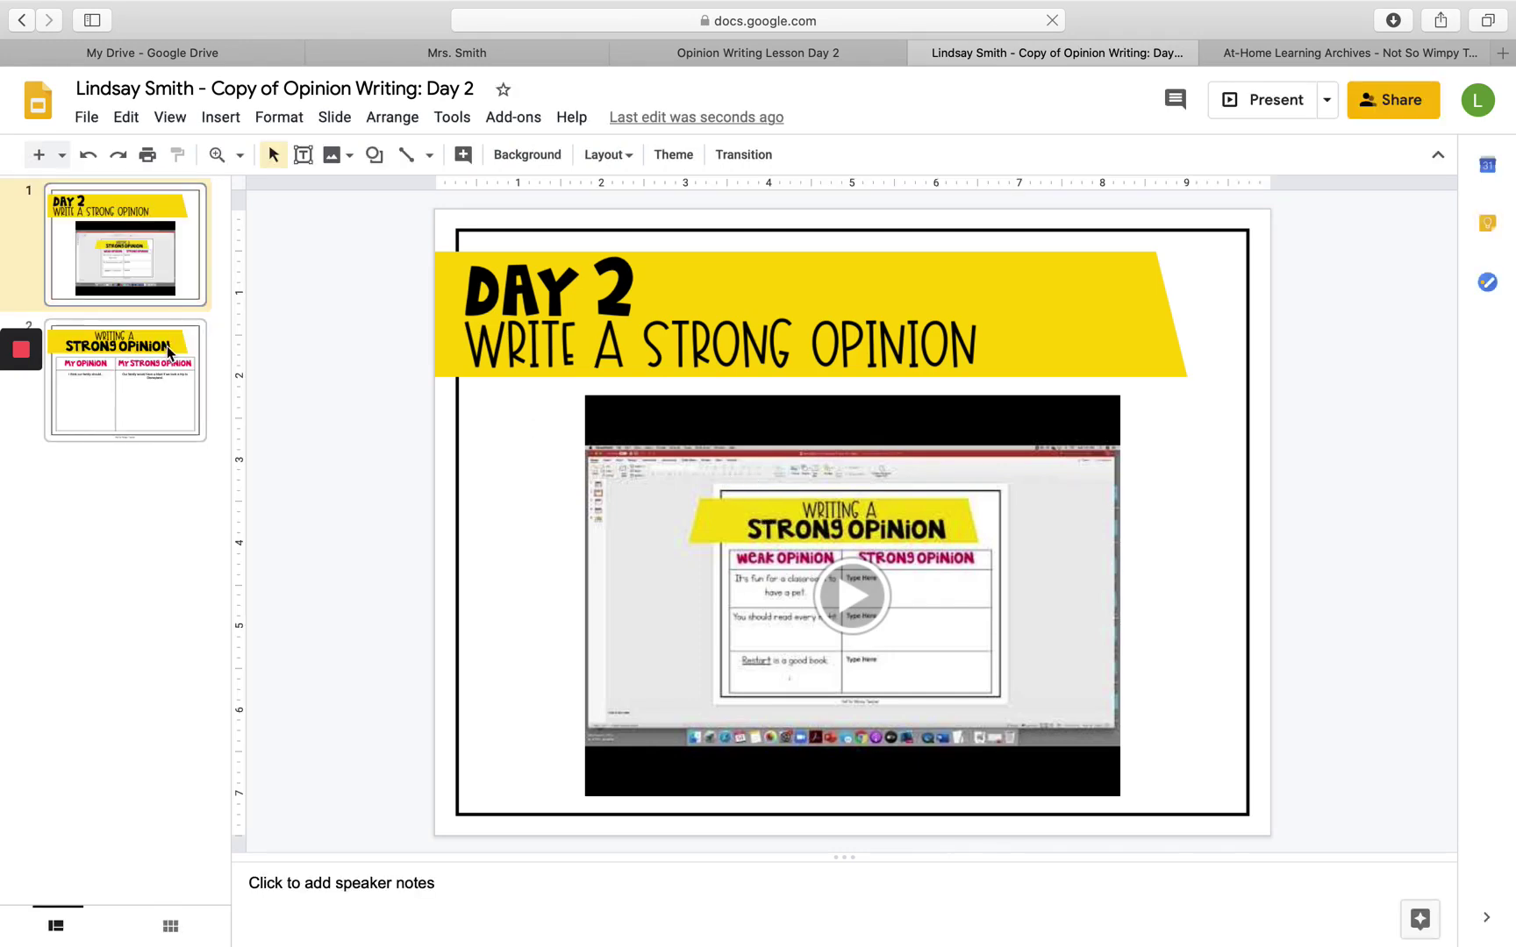
left_click(168, 349)
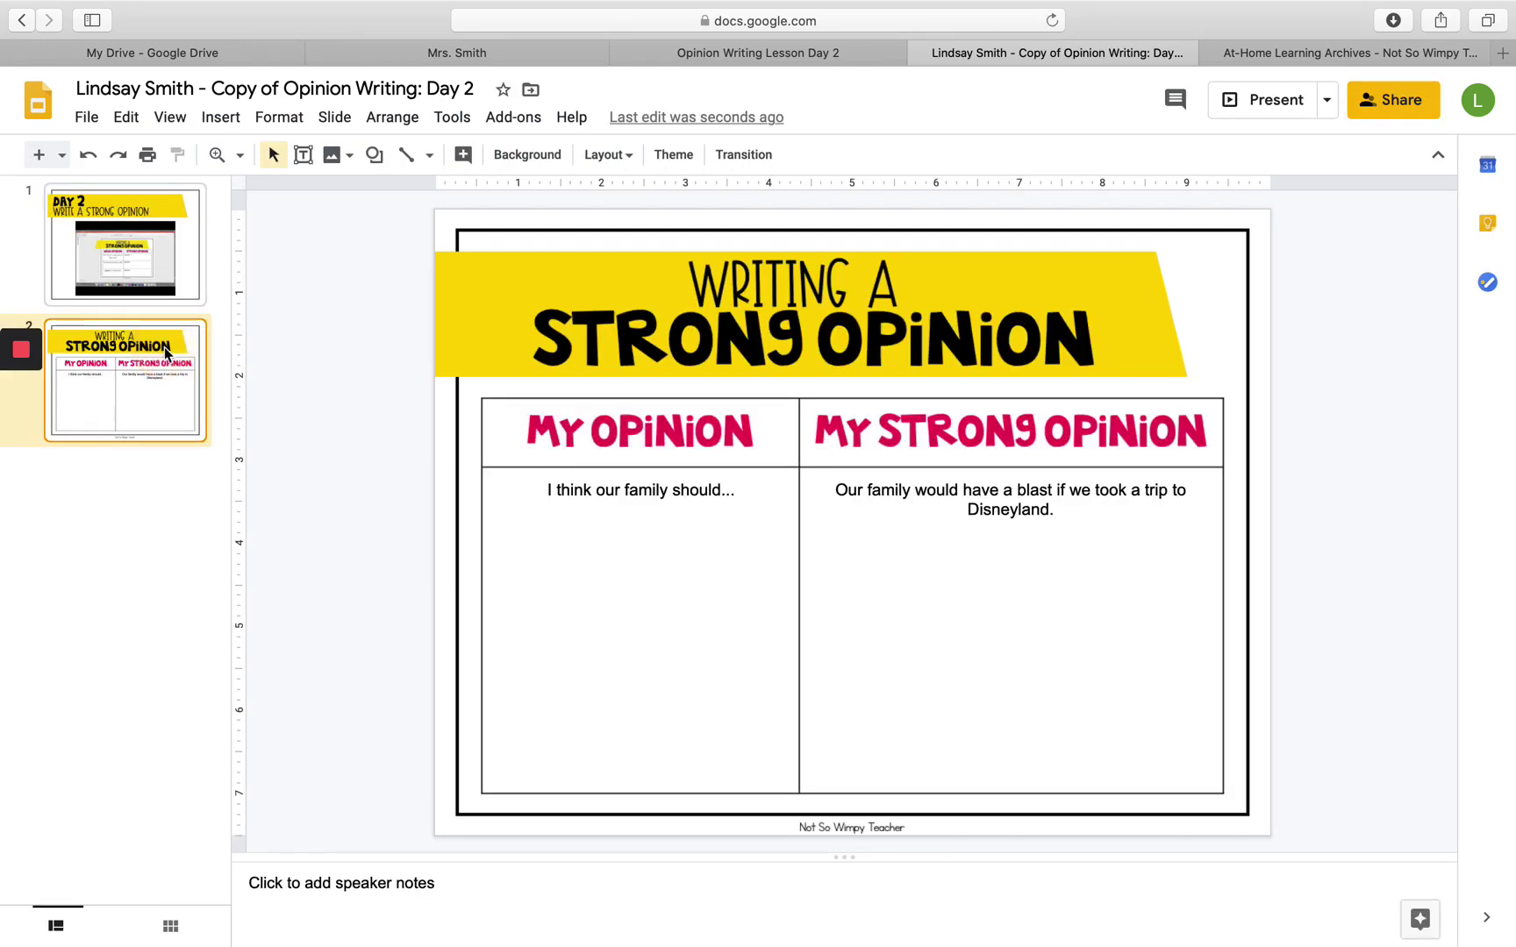
mouse_move(1053, 52)
left_click(920, 52)
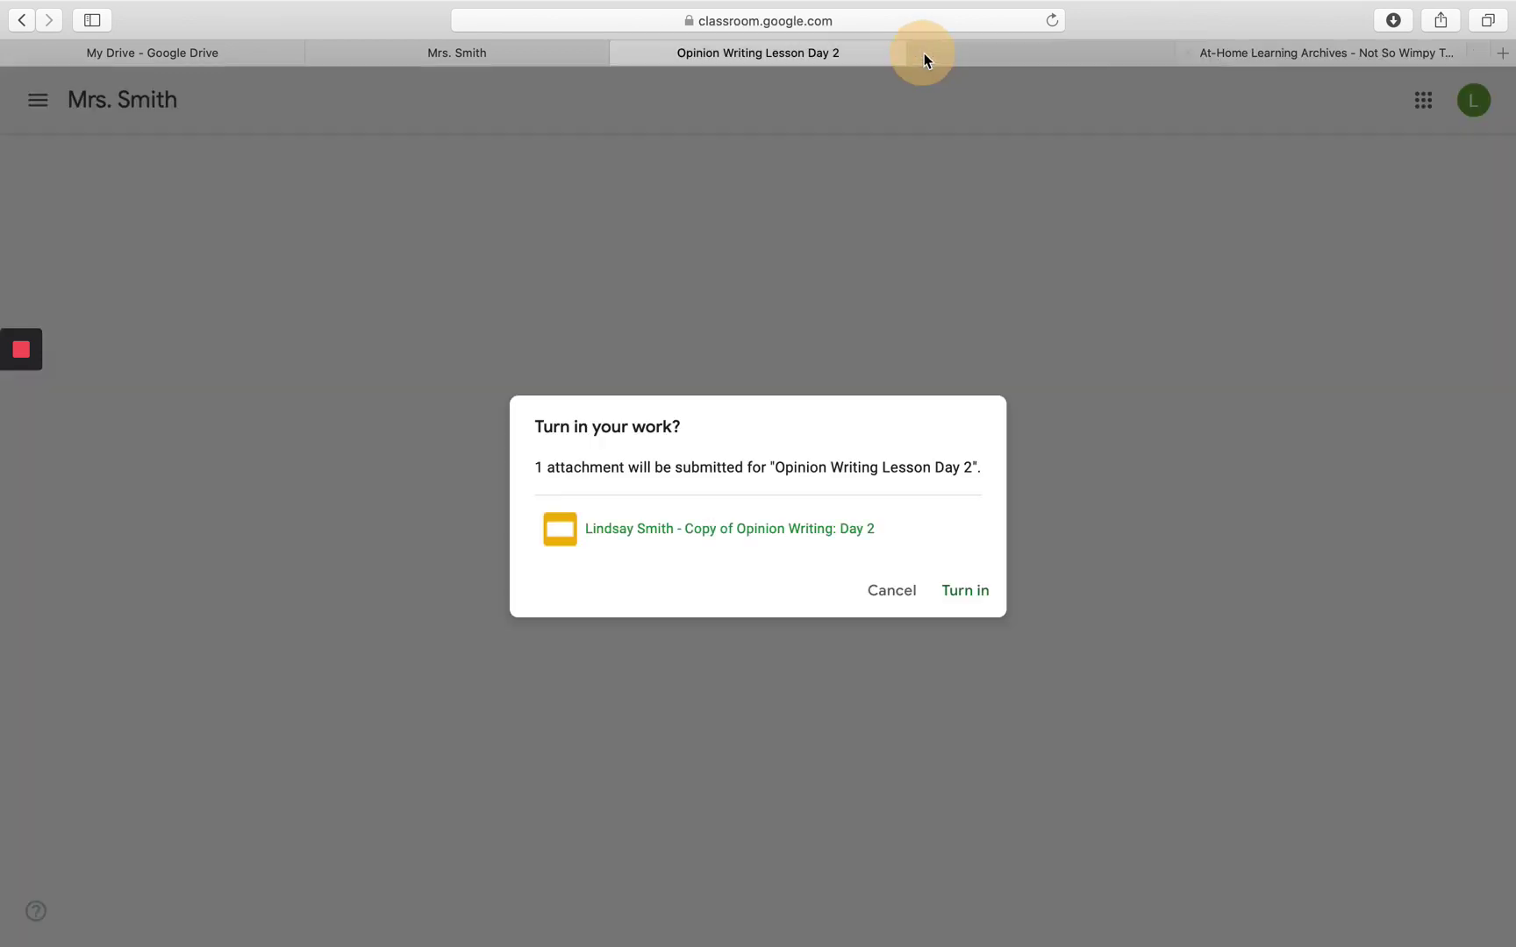
left_click(965, 590)
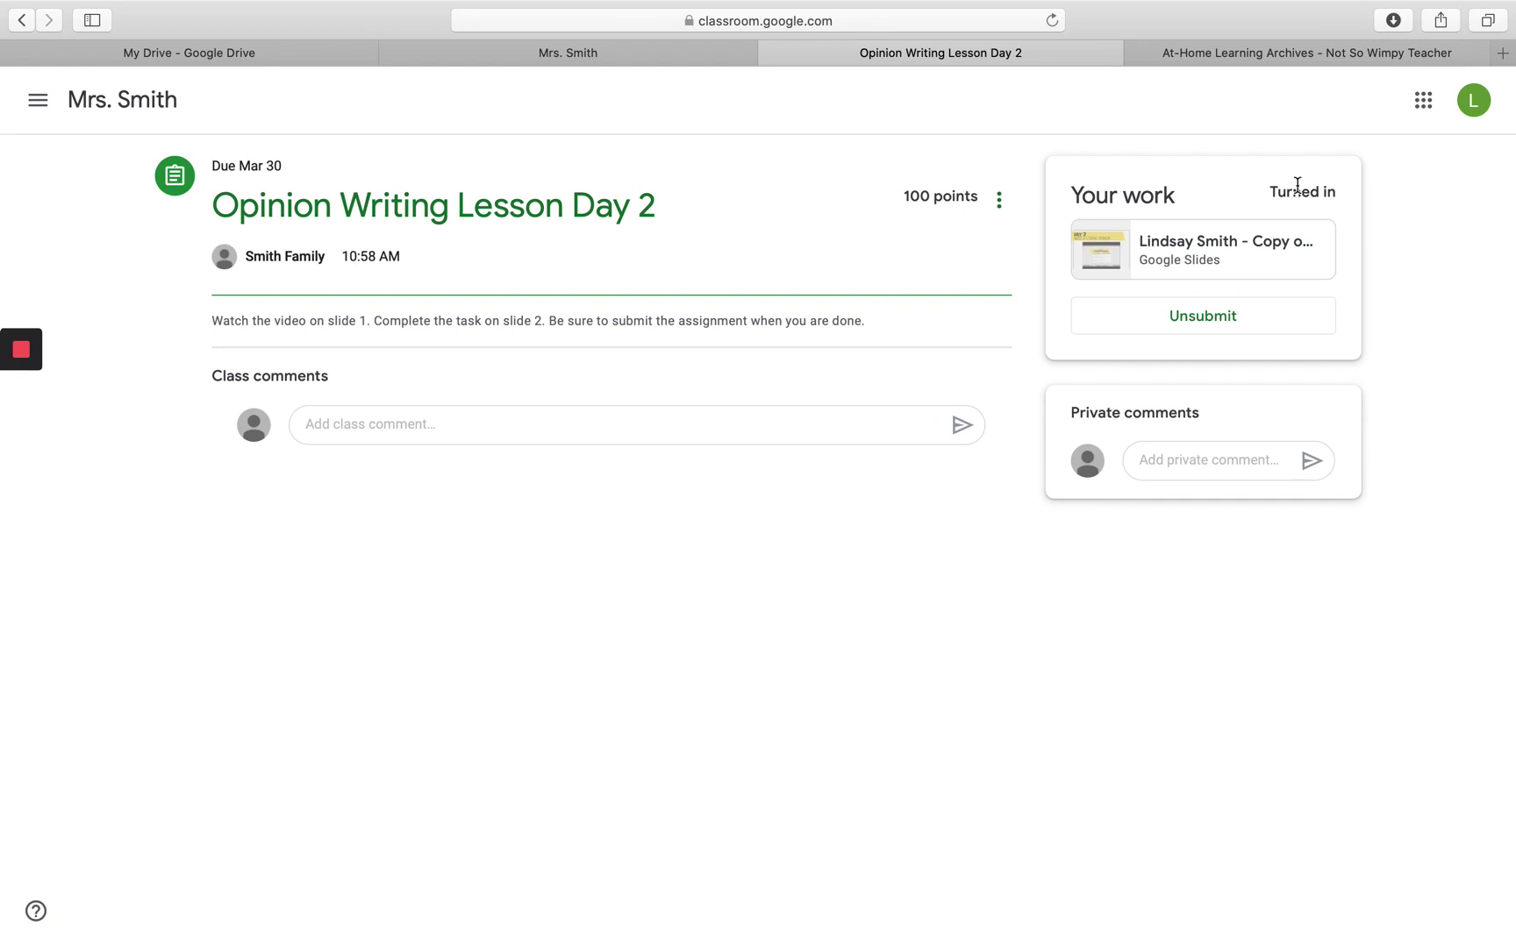
left_click(694, 52)
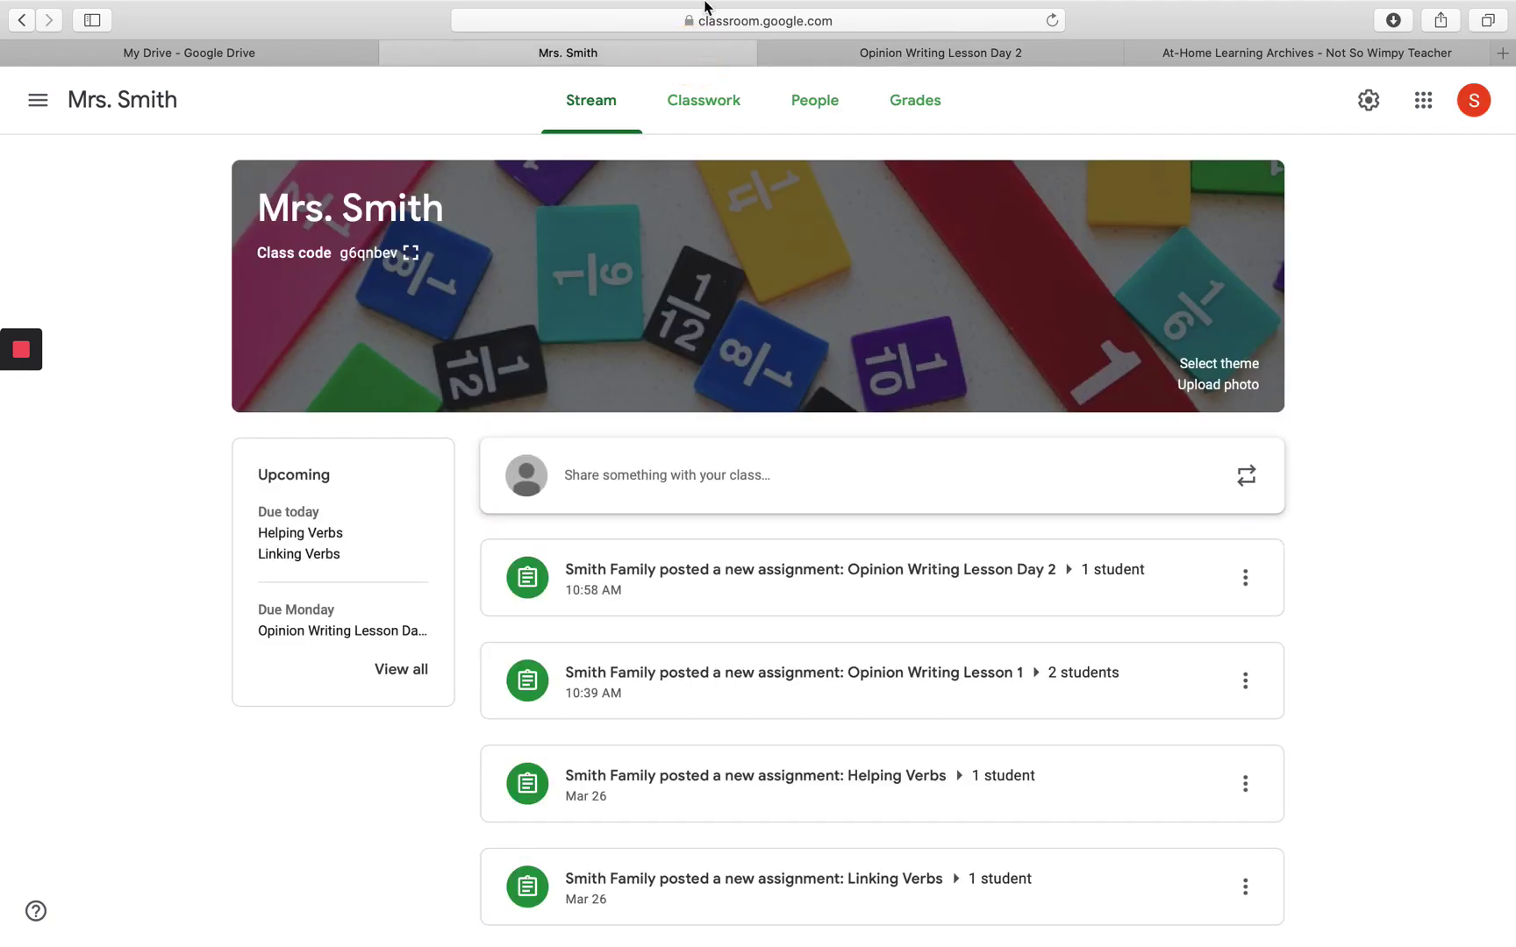
left_click(1051, 21)
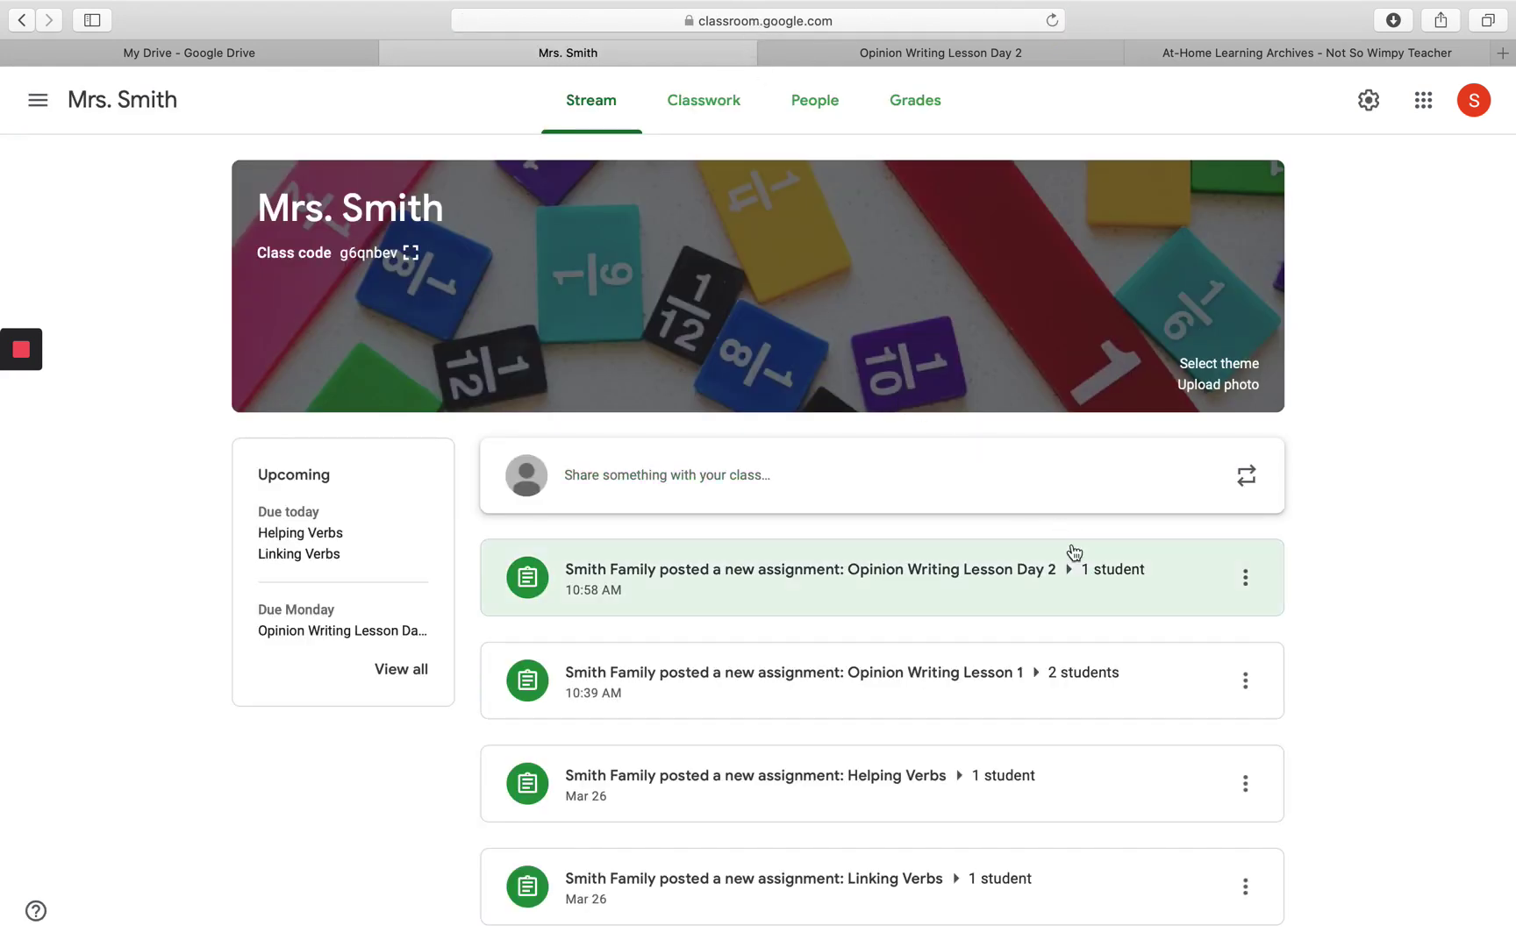
left_click(966, 576)
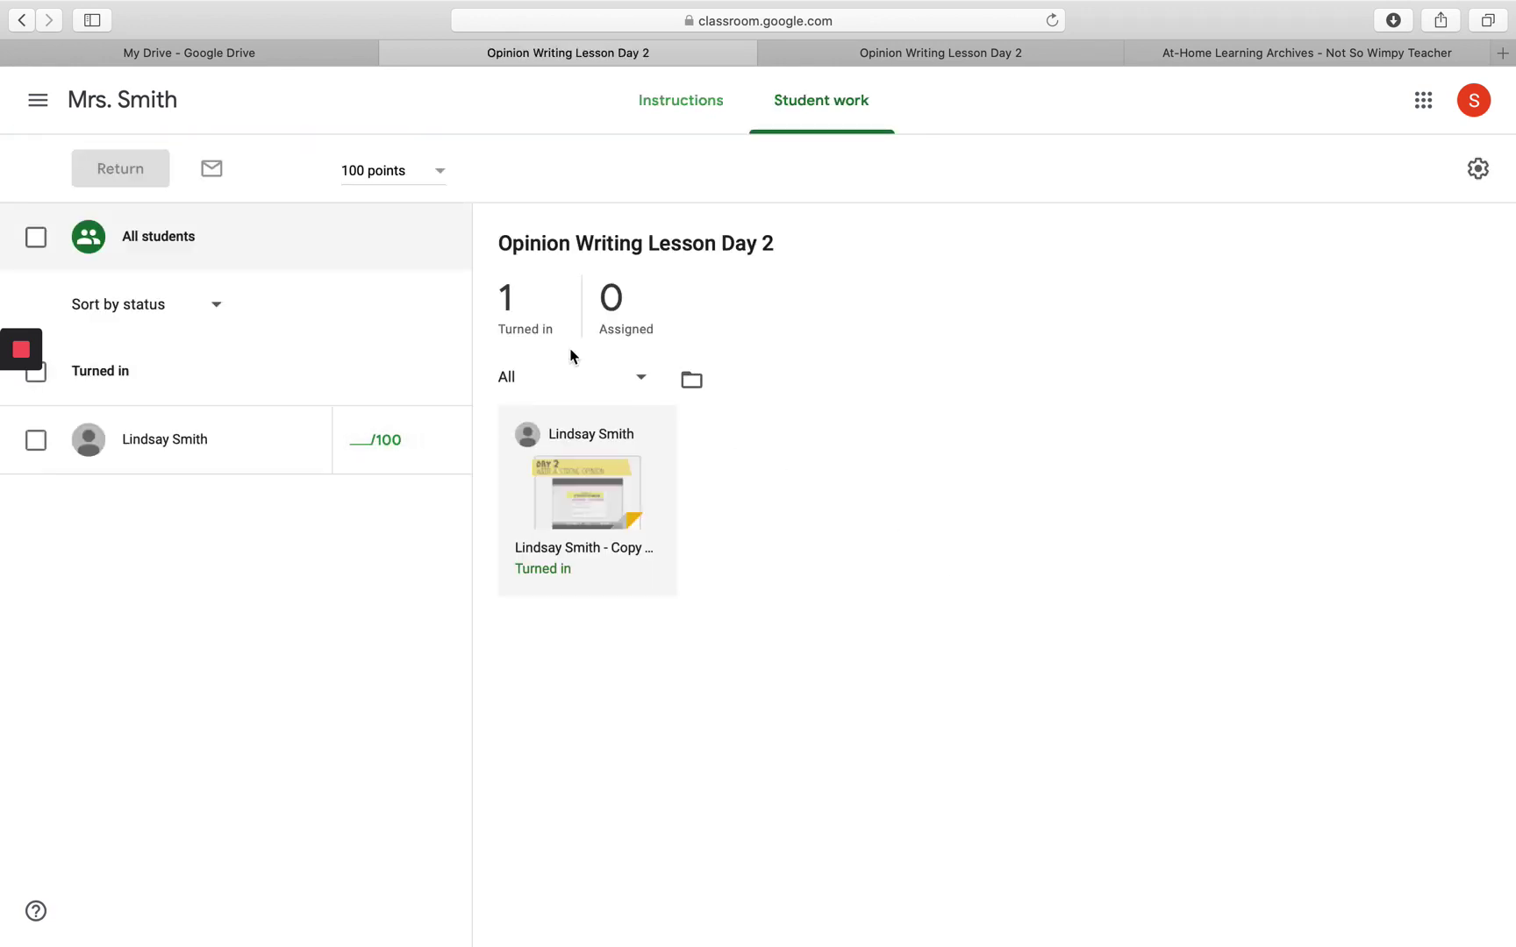
left_click(513, 322)
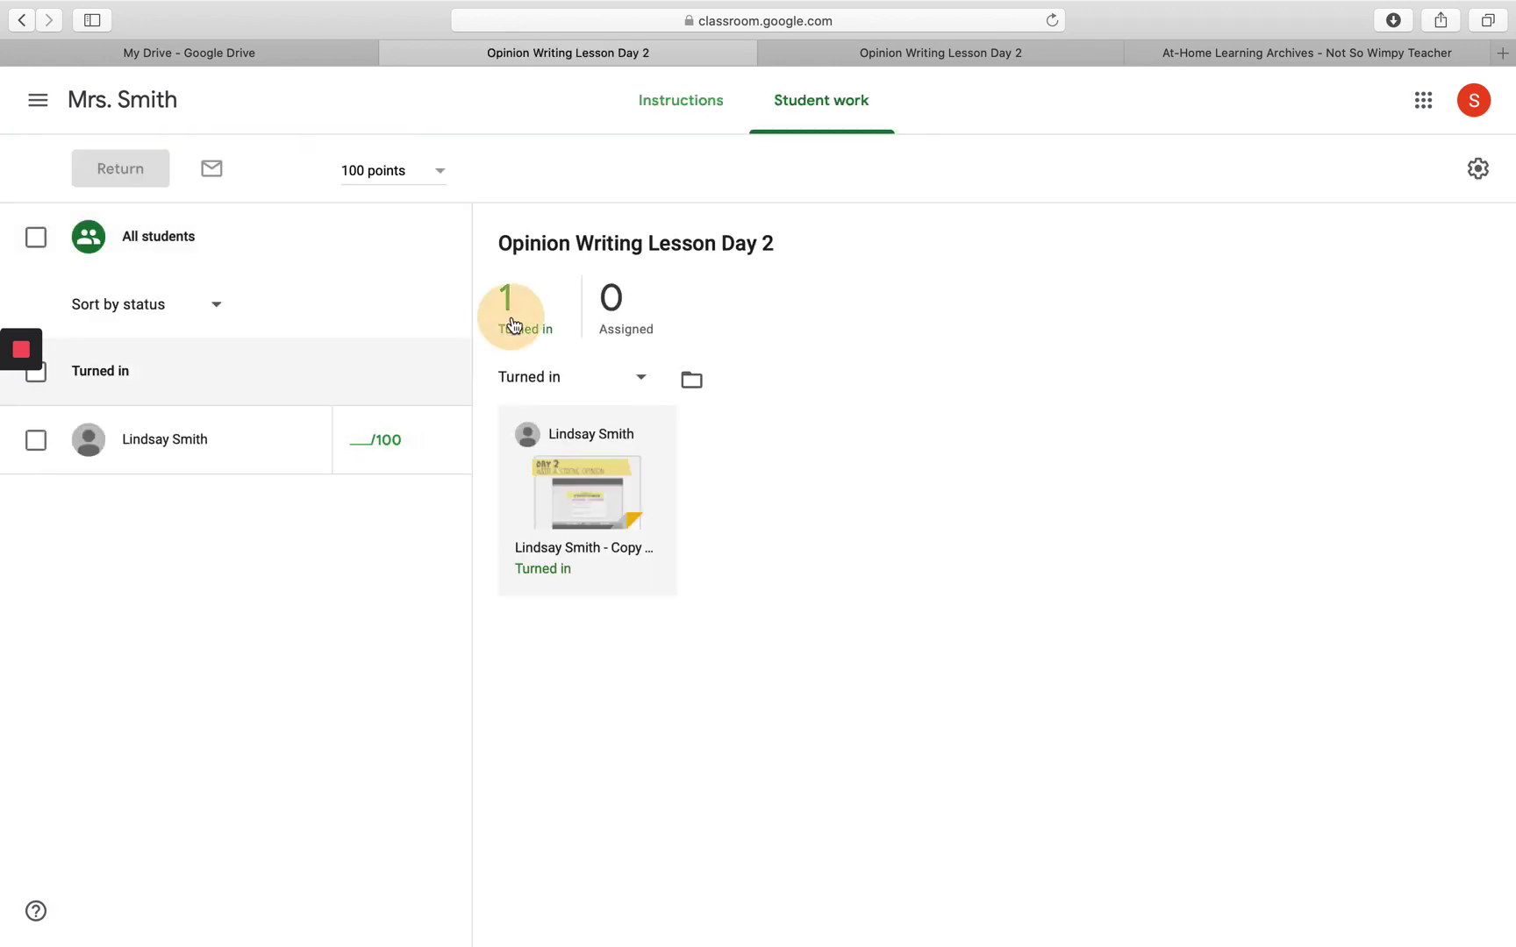
left_click(601, 478)
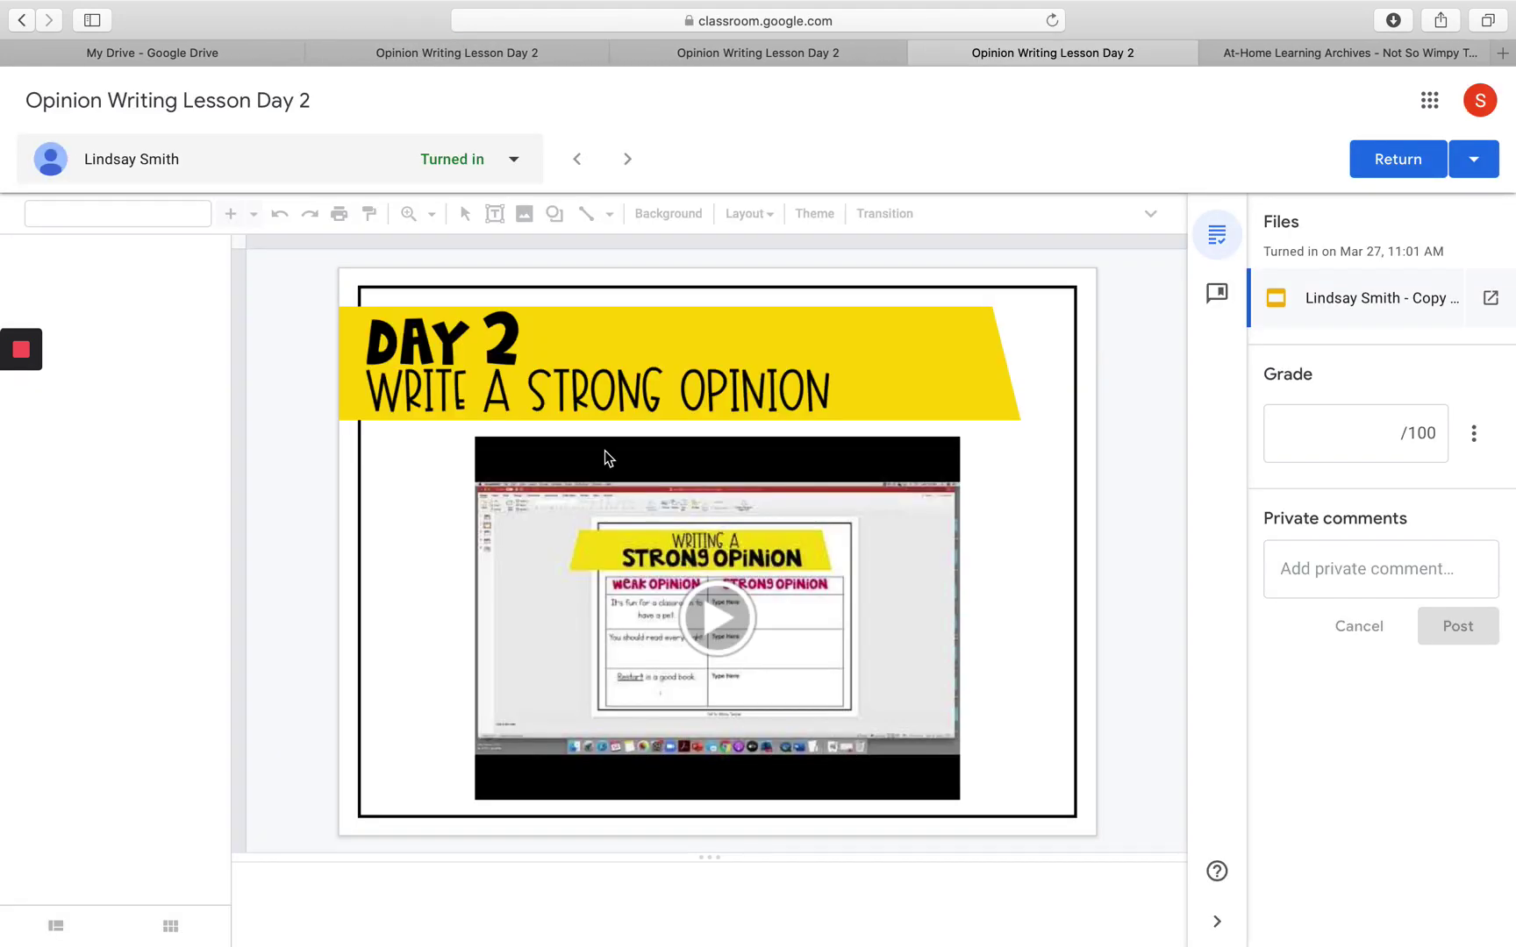
left_click(120, 436)
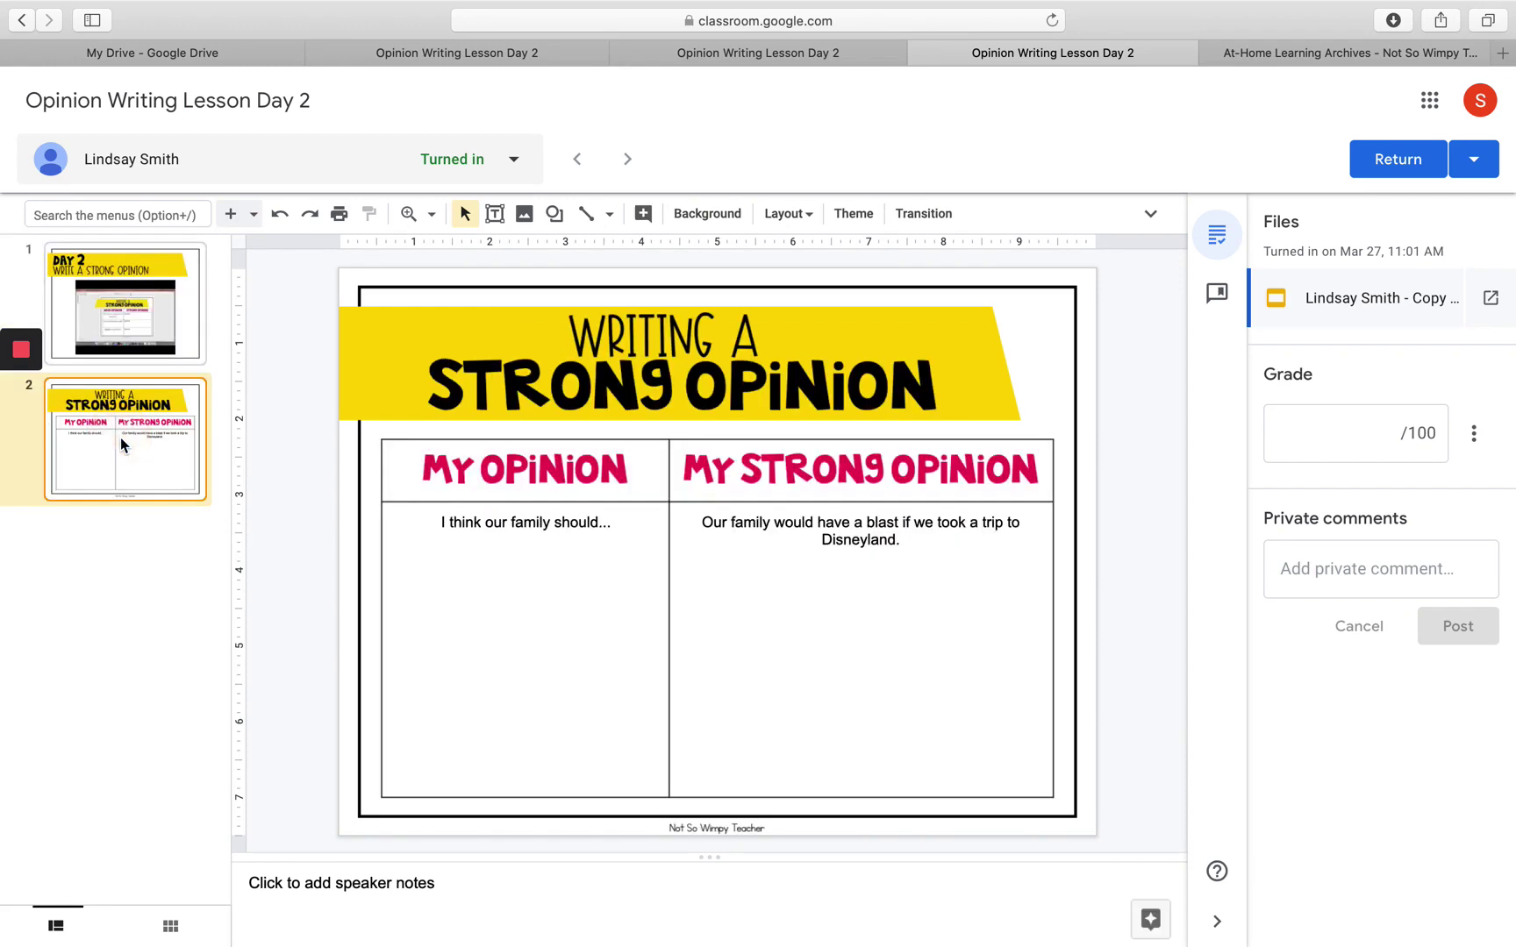
left_click(1362, 435)
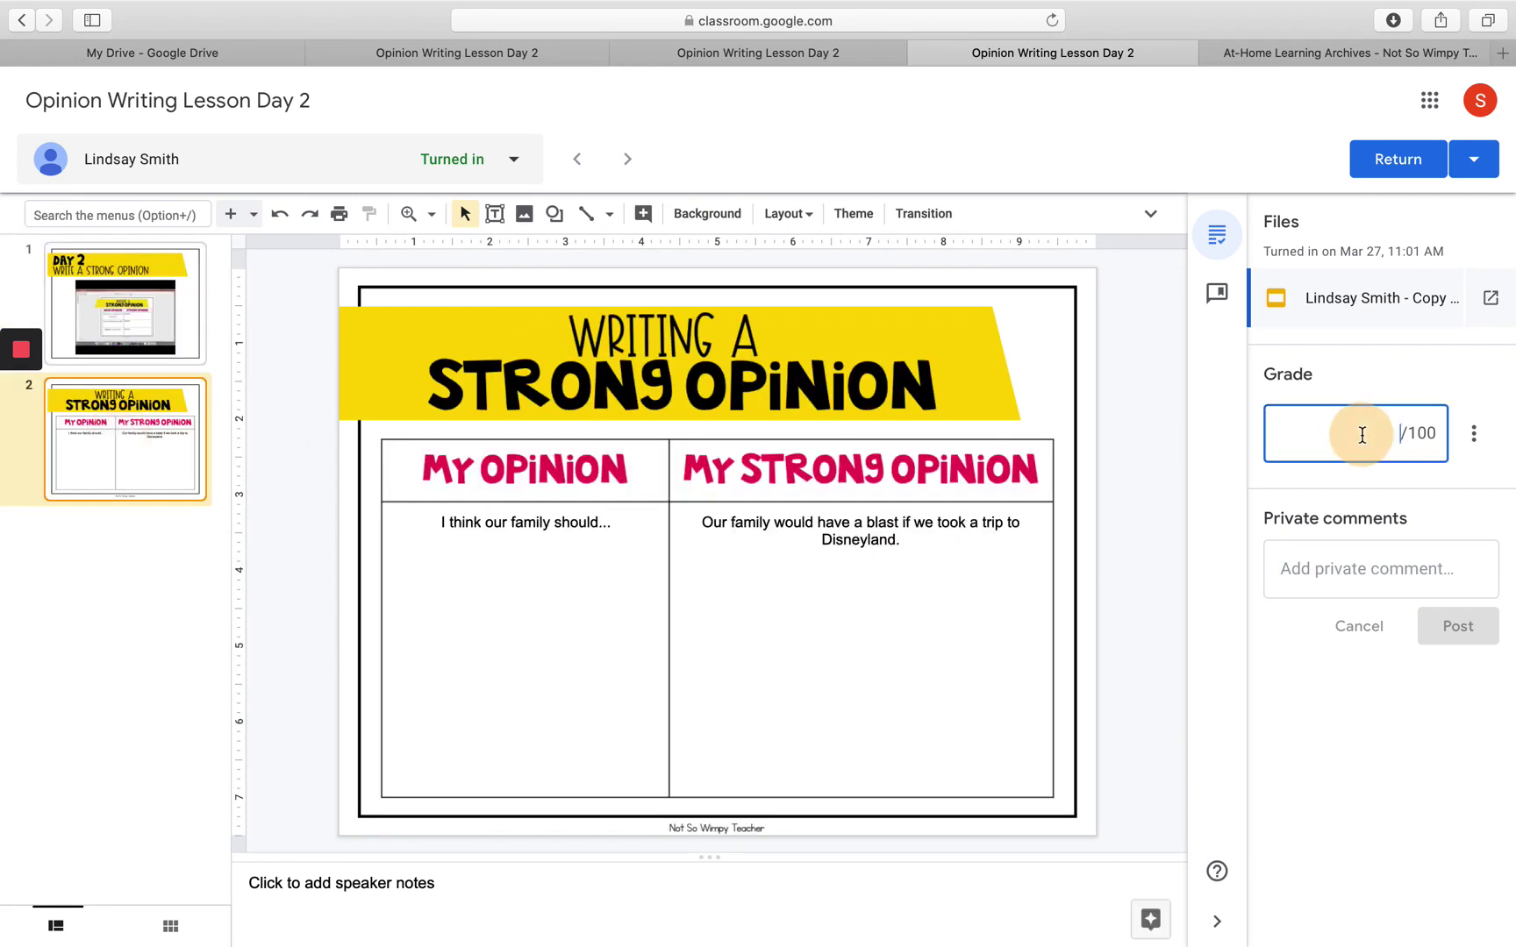
type("100")
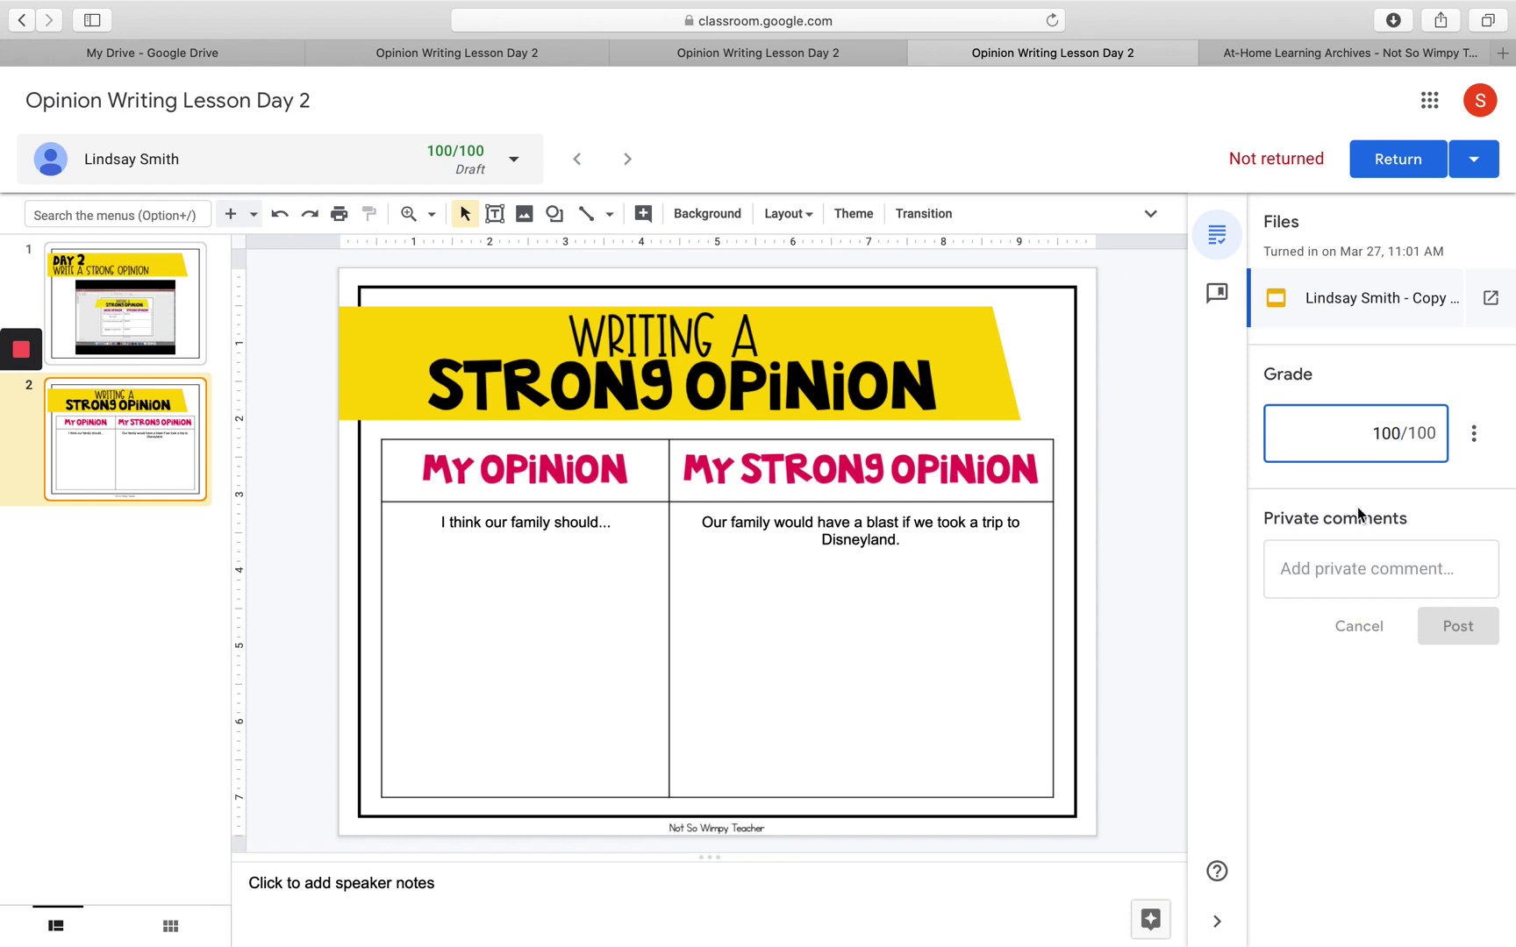
left_click(1334, 570)
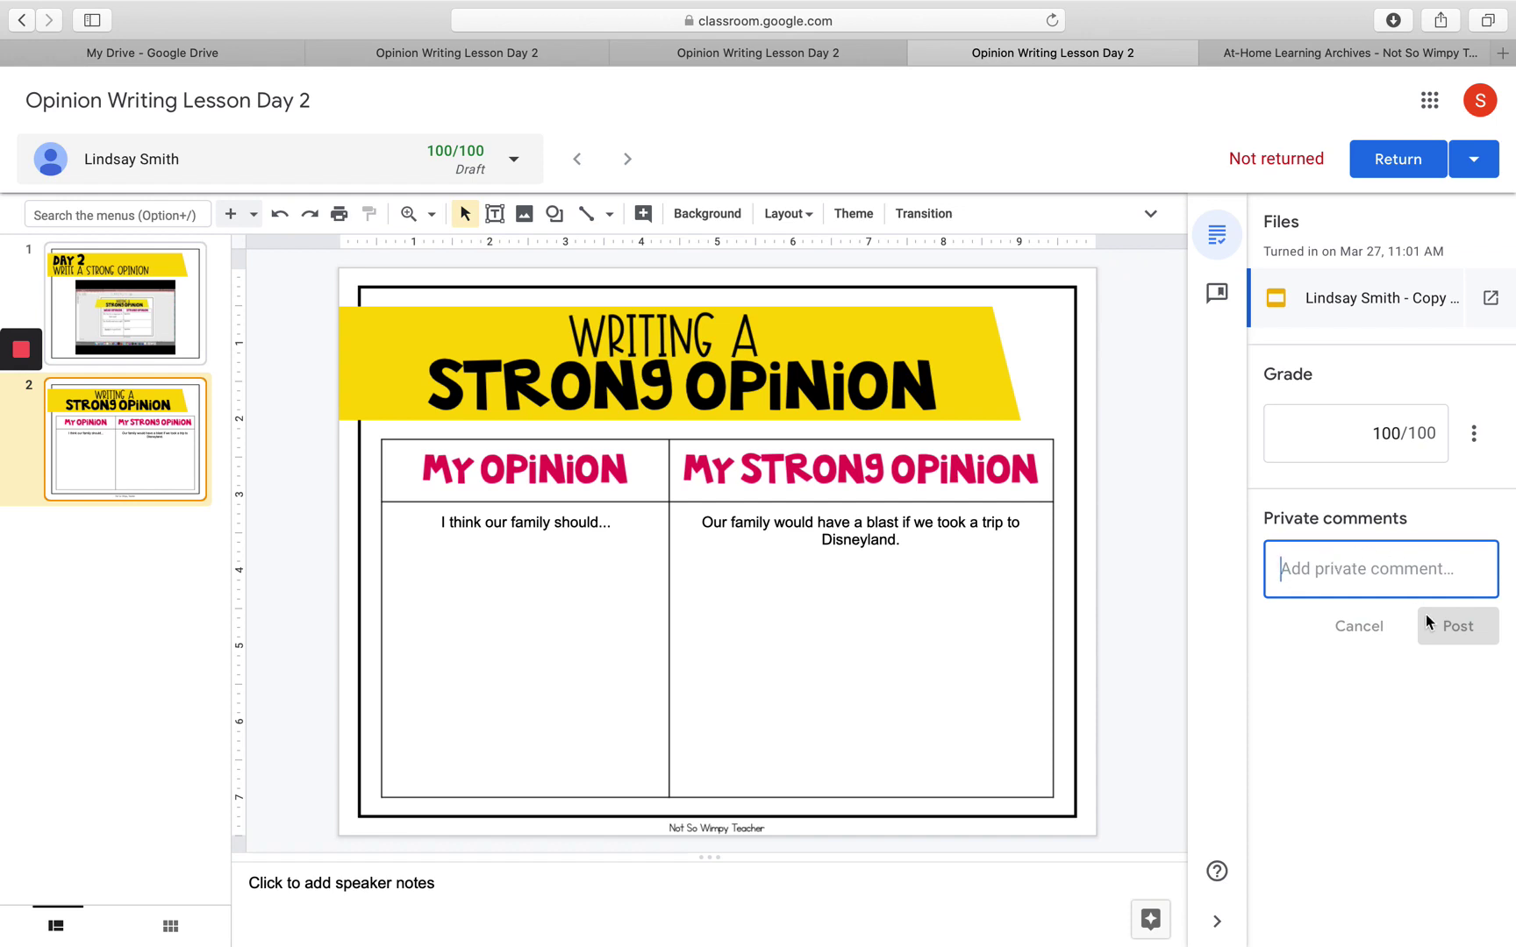
type("Great...")
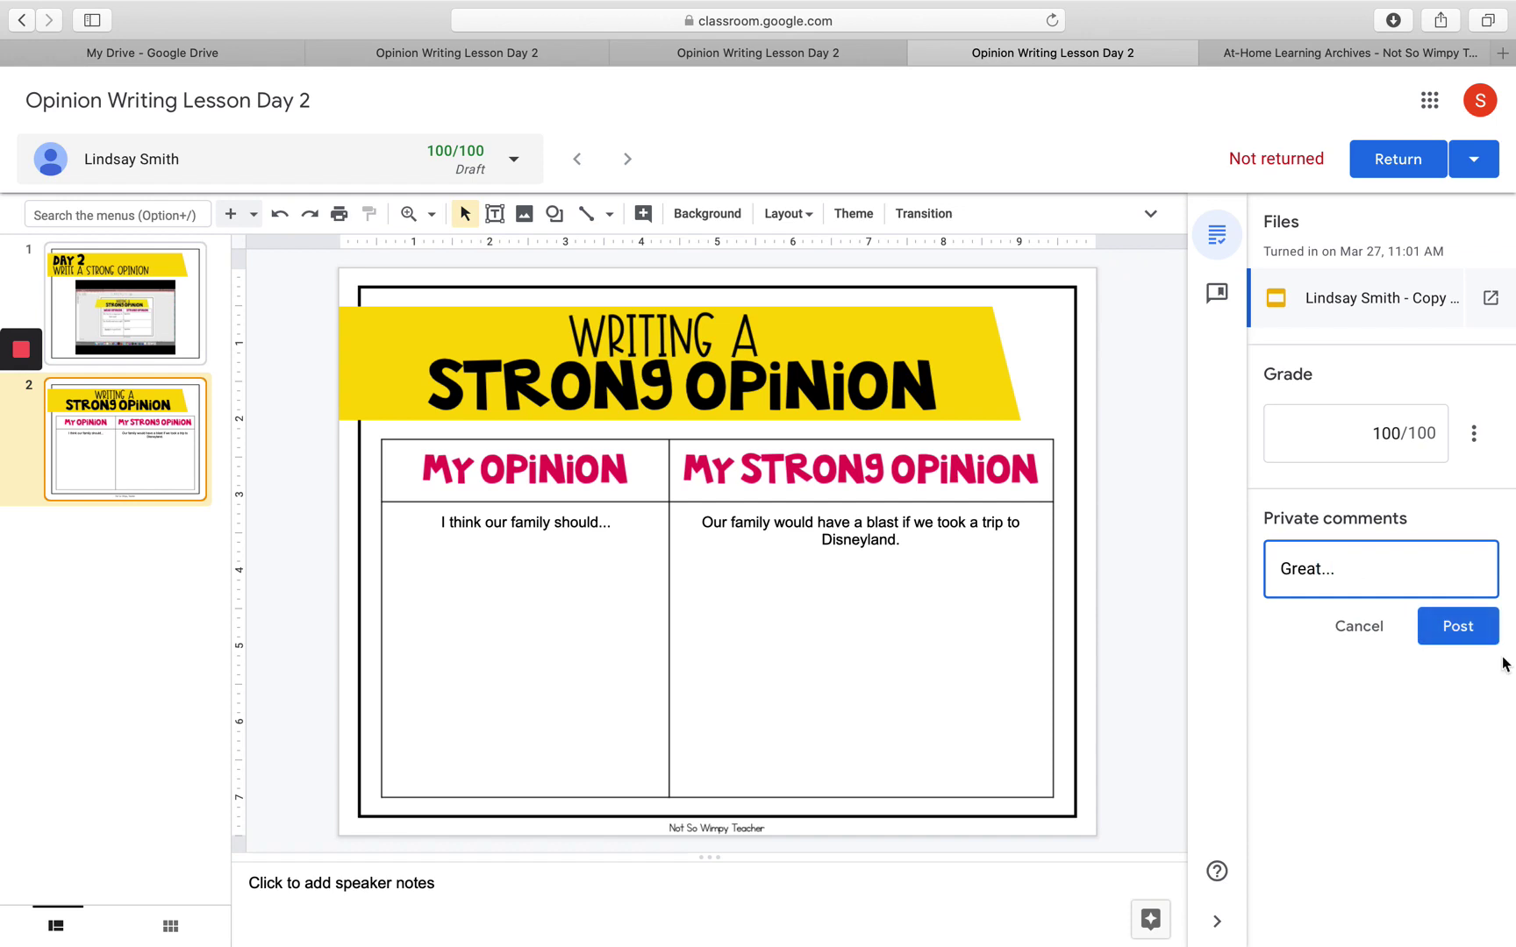
left_click(1470, 626)
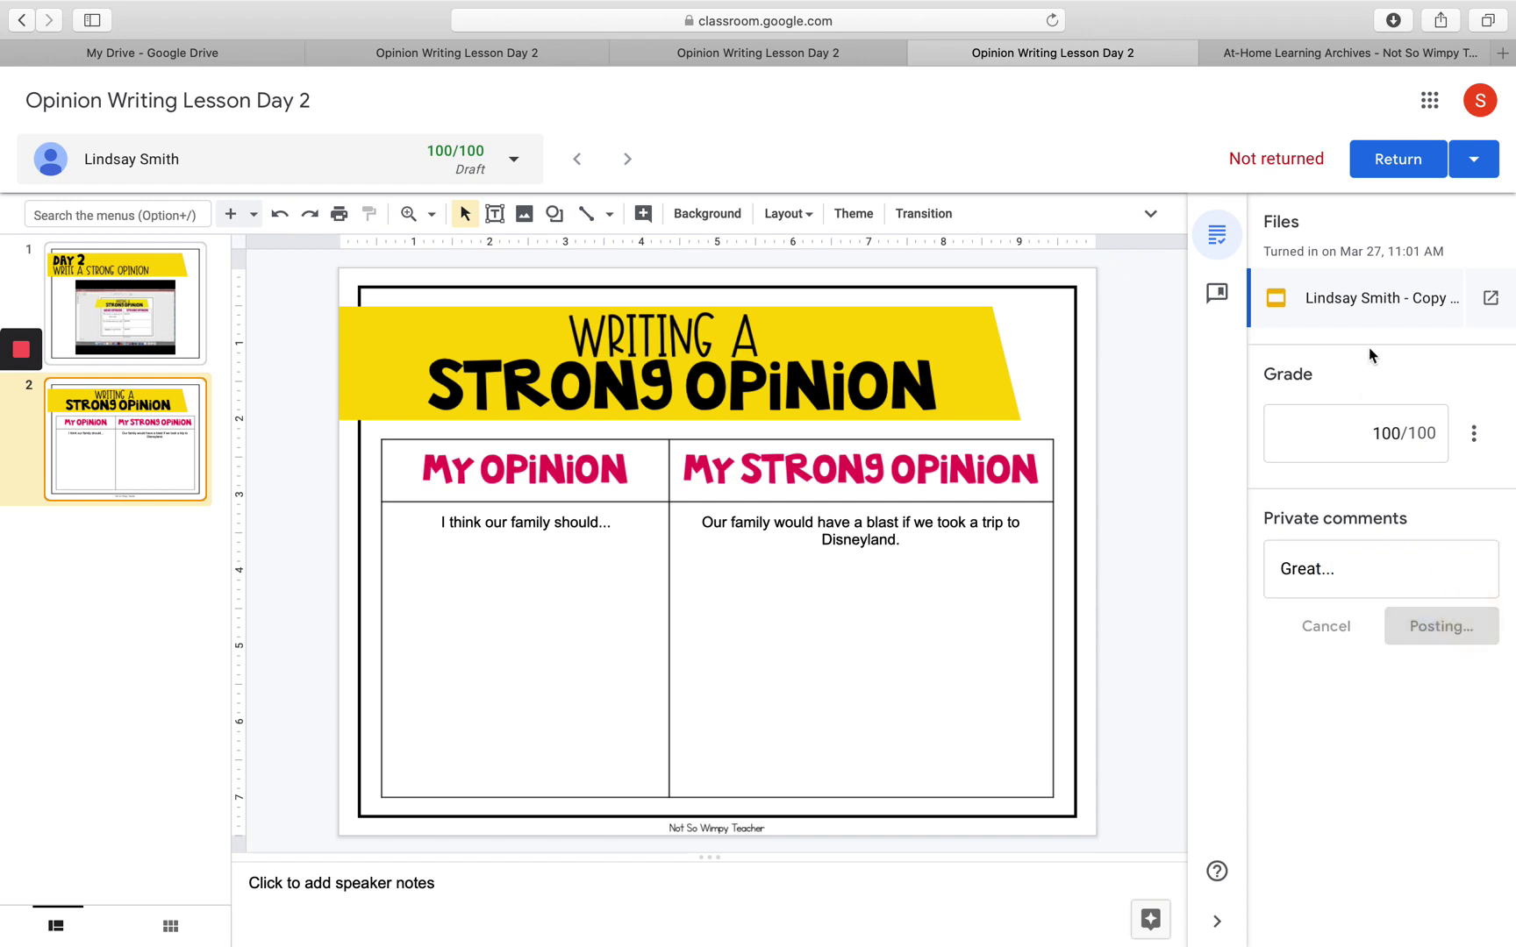
left_click(1399, 158)
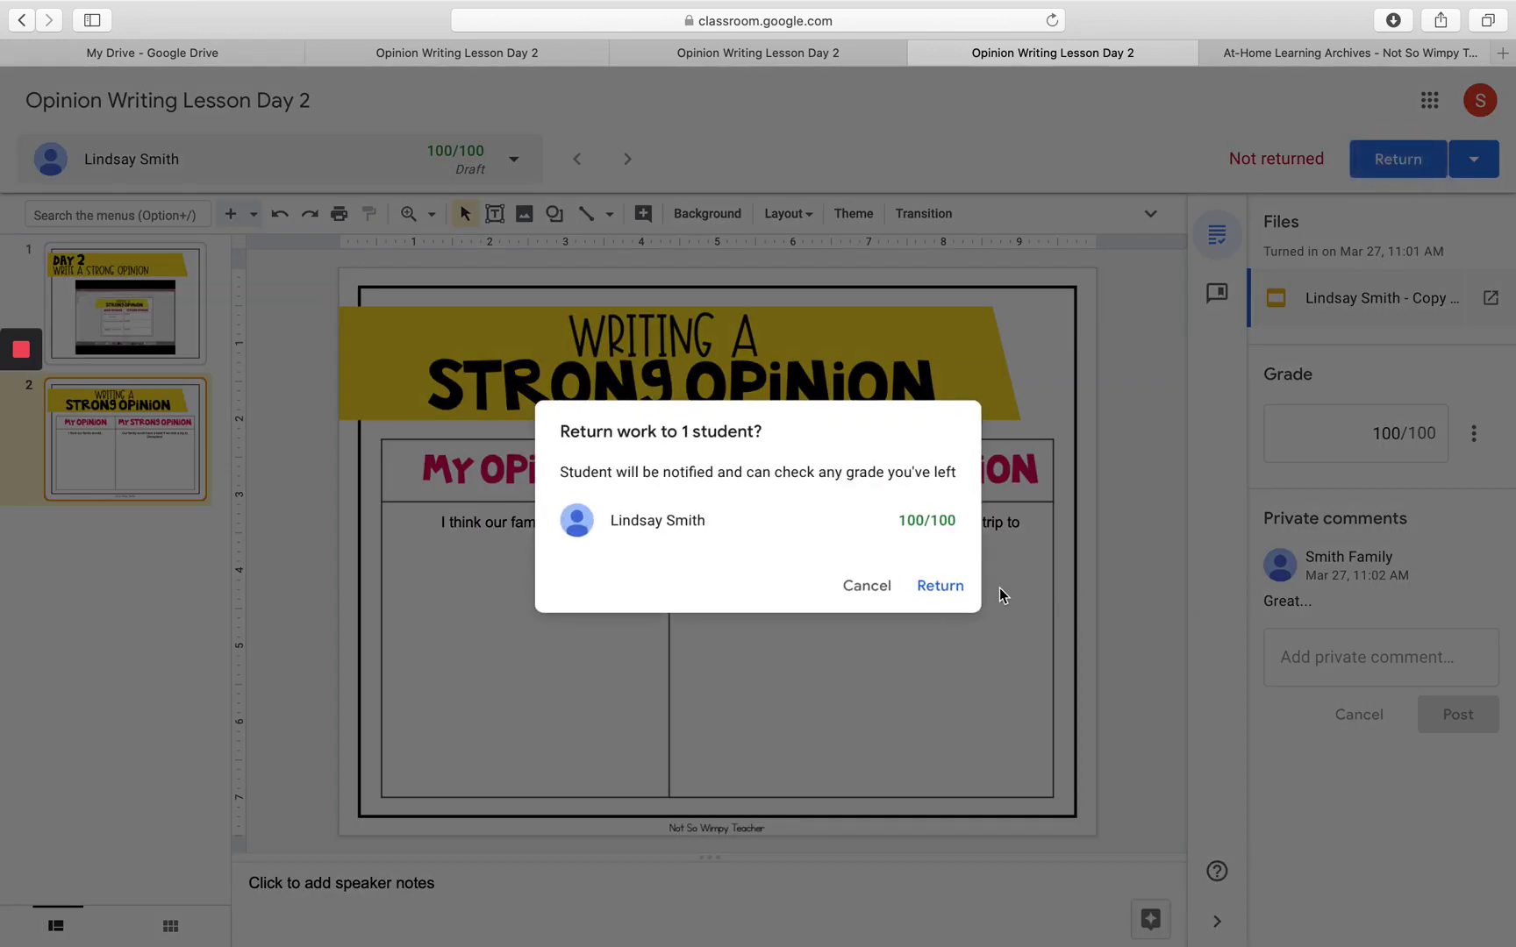
left_click(940, 586)
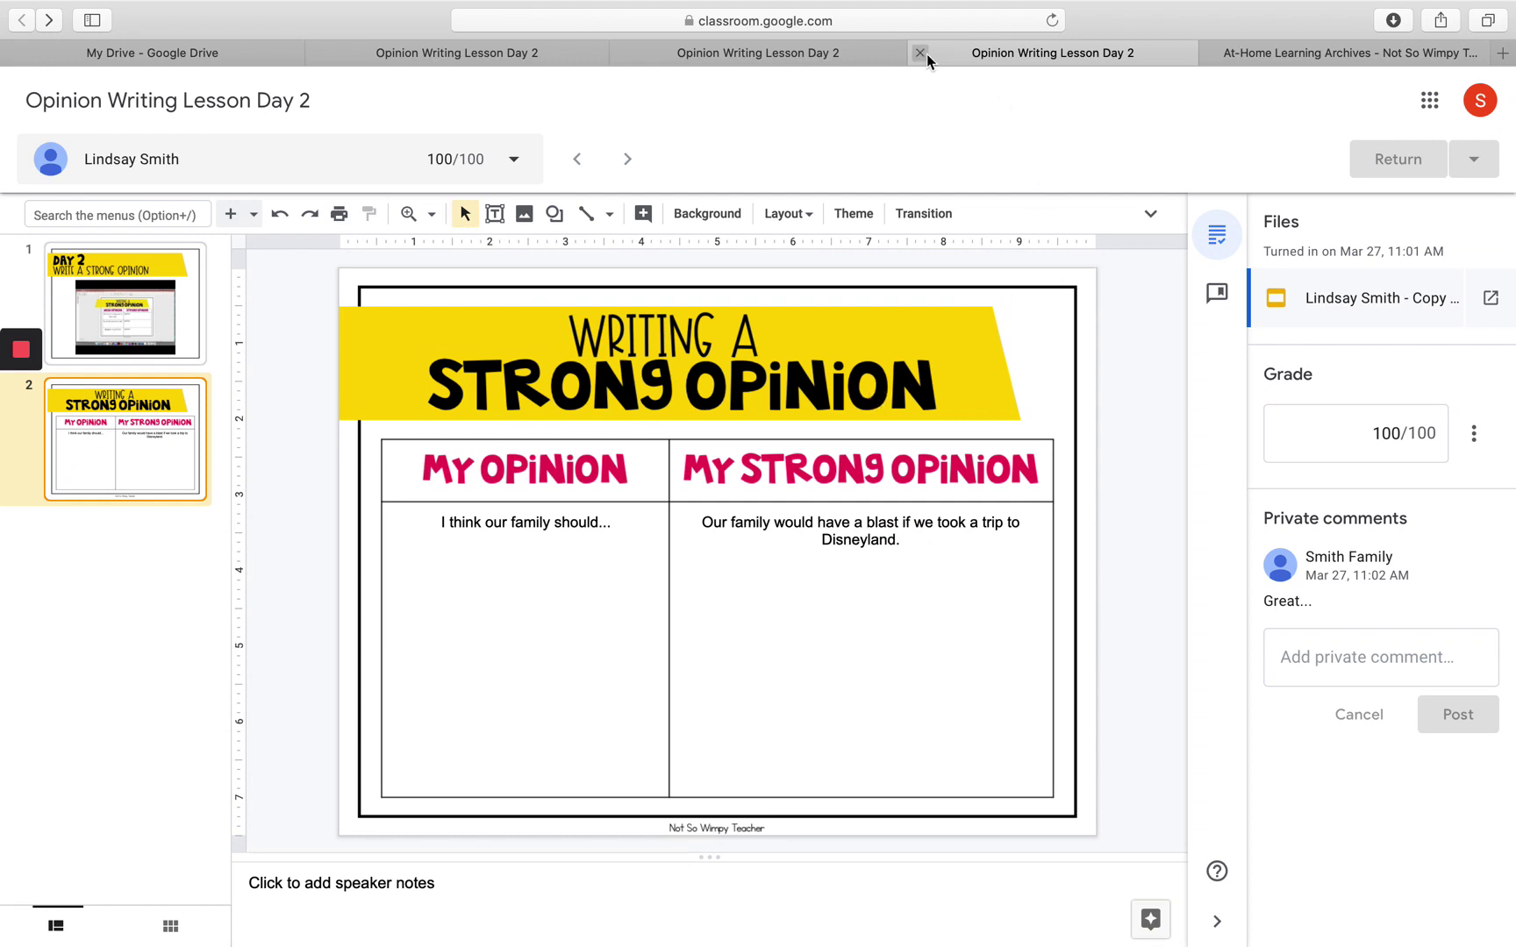
Close grading, confirm Student work shows Graded, and reopen Mrs. Smith's class stream.
left_click(921, 53)
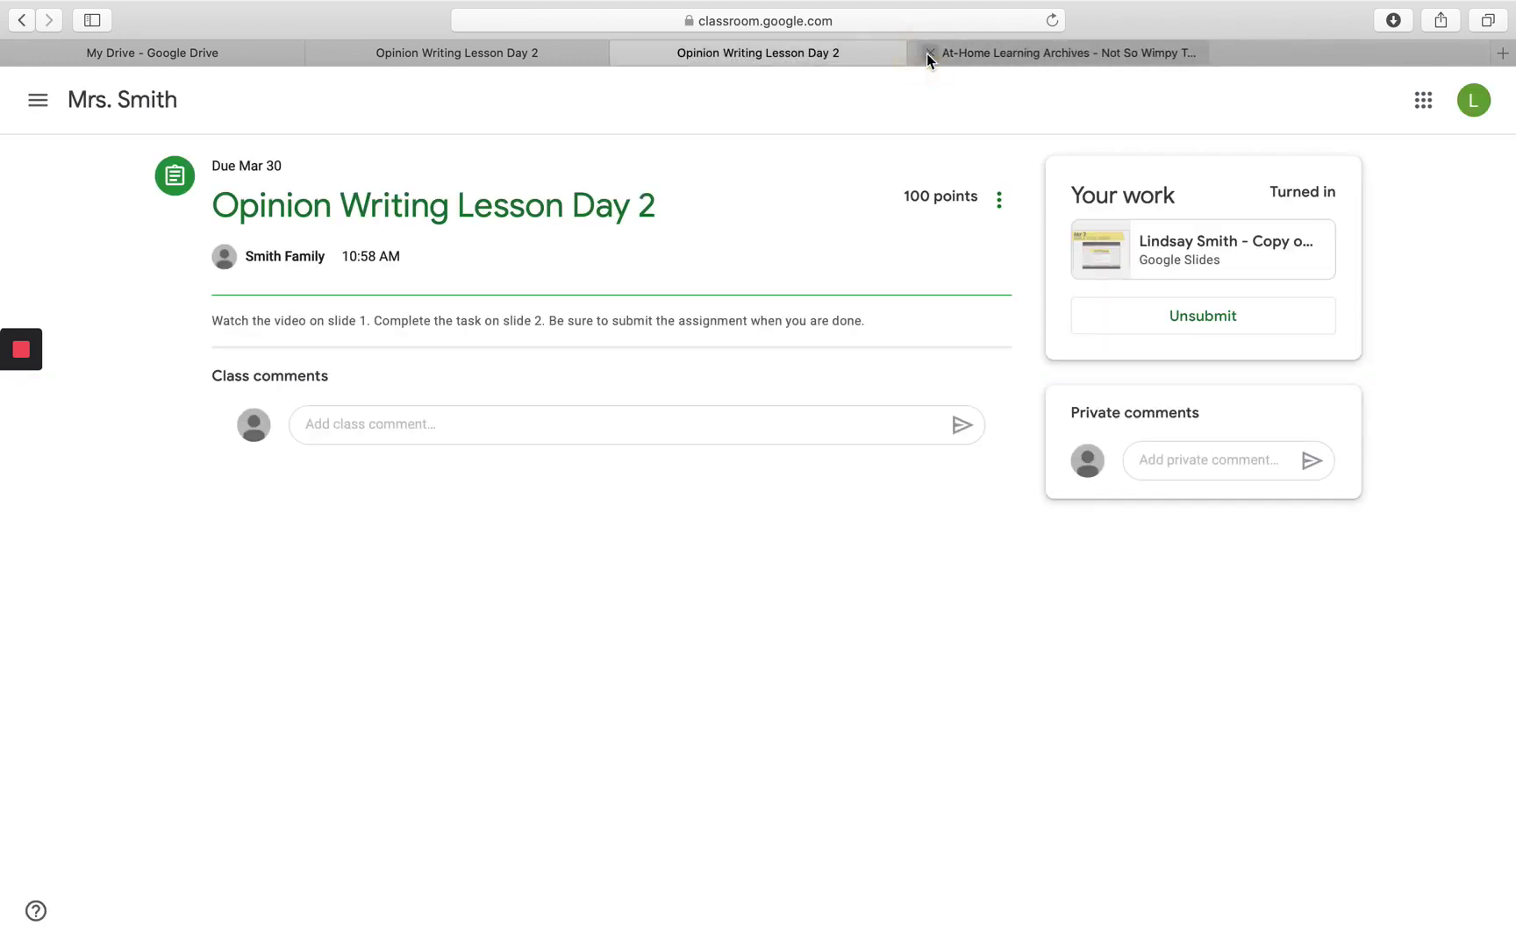
left_click(550, 53)
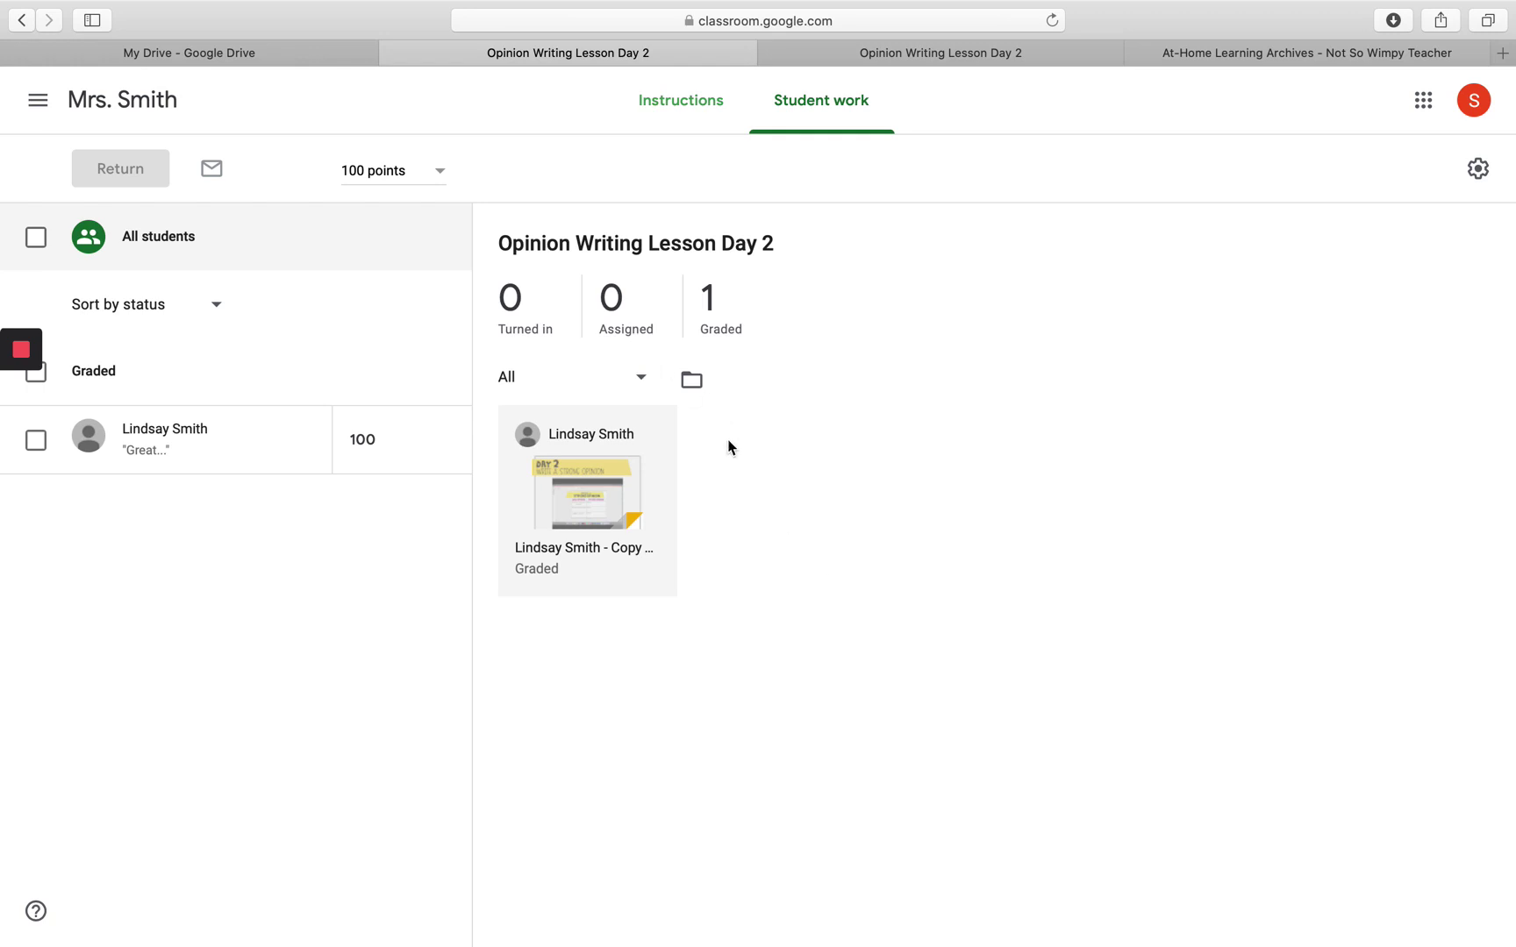
left_click(166, 103)
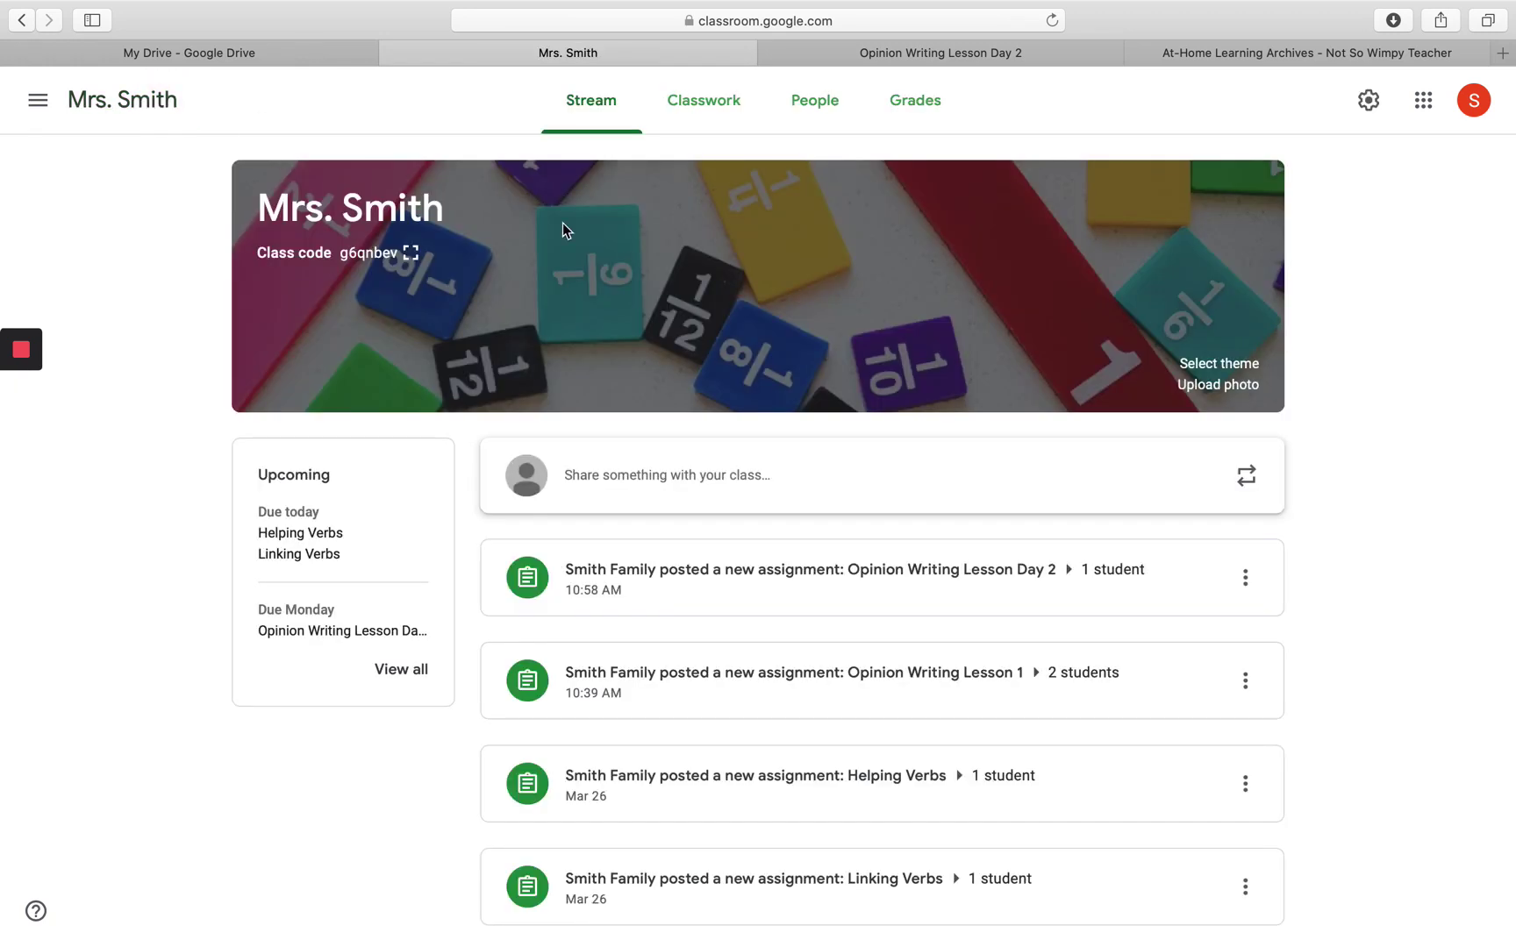